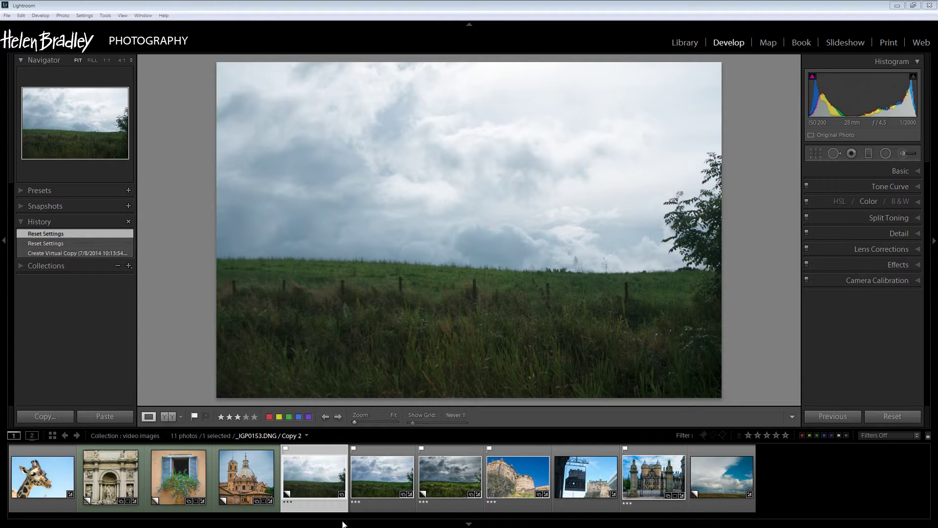
Compare the edited stormy copies of _IGP0153.DNG with the unedited copy in the filmstrip
click(379, 477)
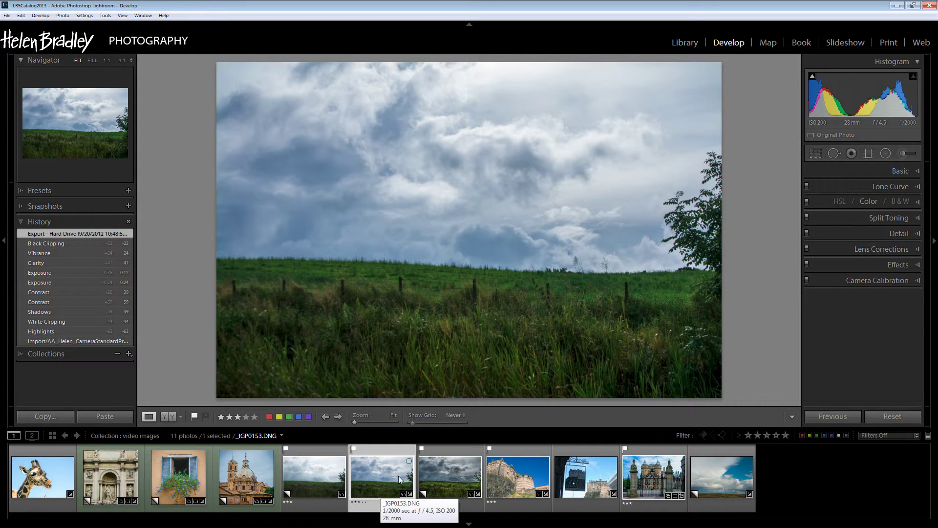
click(446, 475)
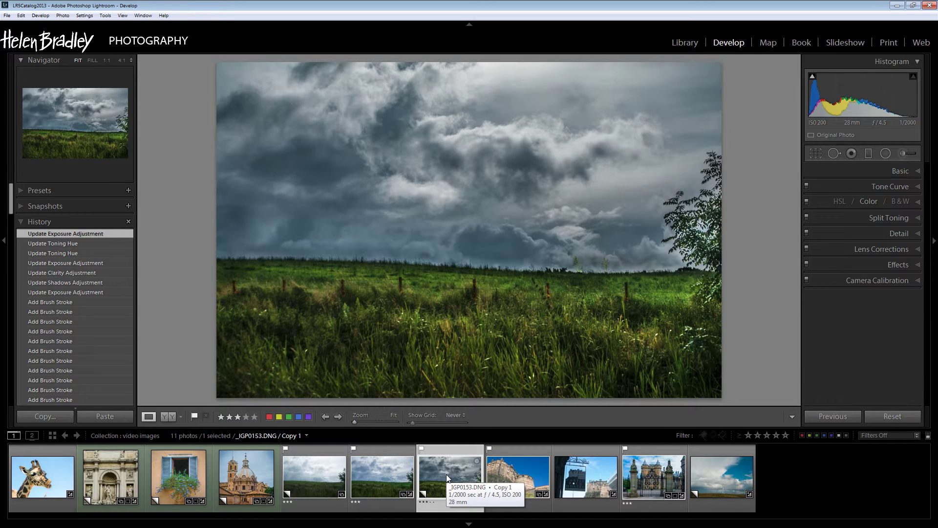
click(313, 475)
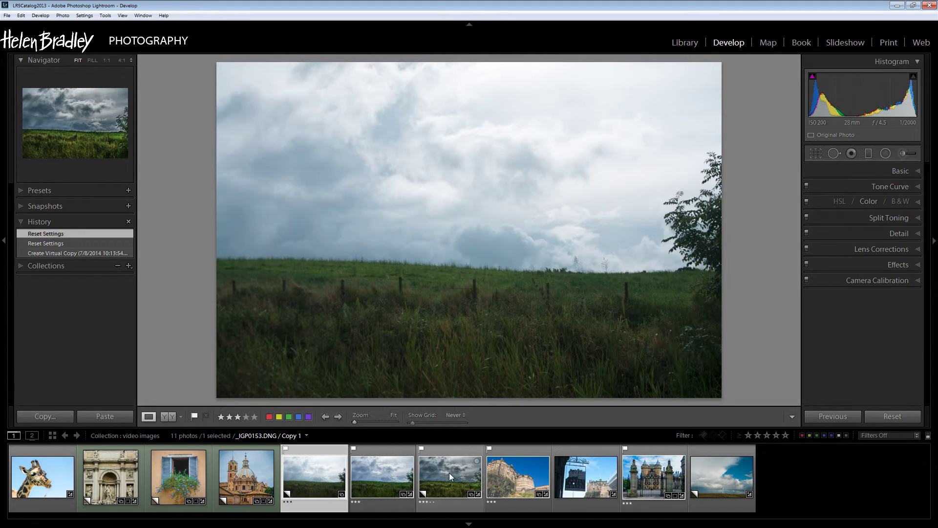
click(450, 474)
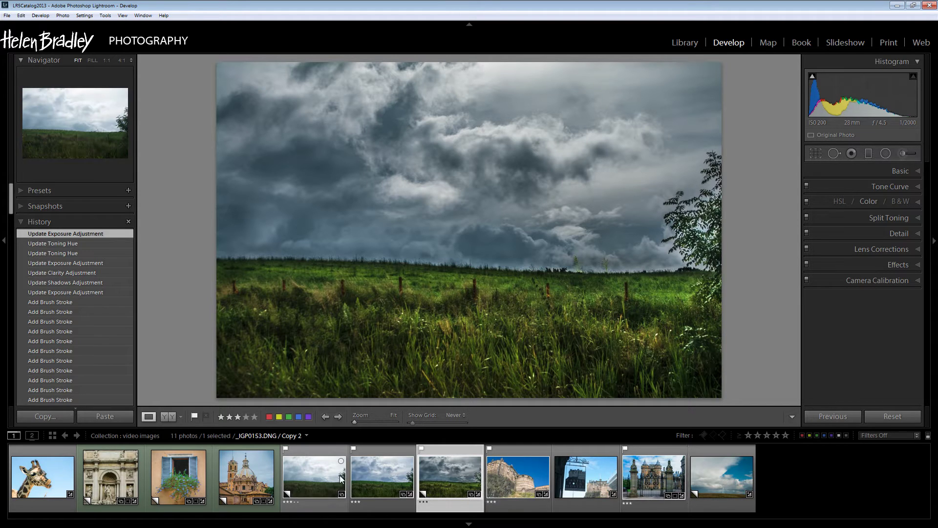
click(321, 479)
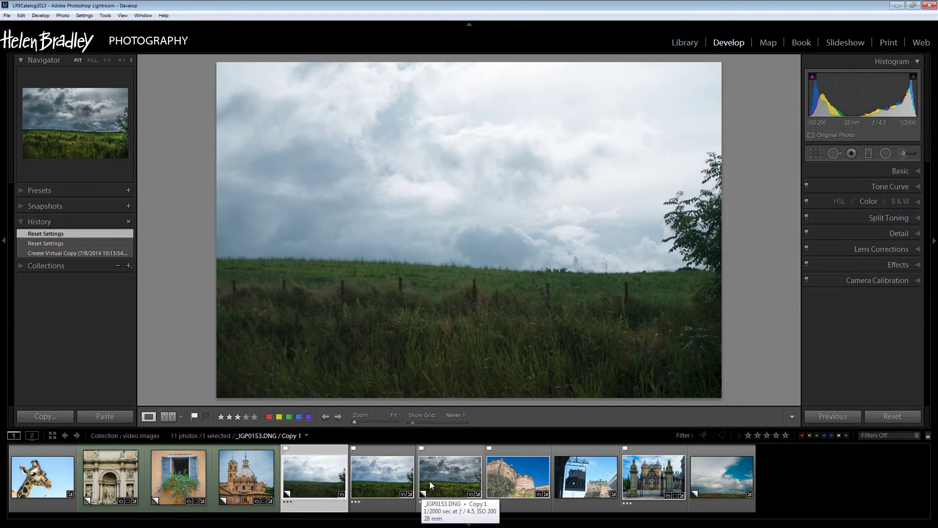
Pick the copy in the filmstrip and expand the Basic panel's white balance and tone controls
click(443, 471)
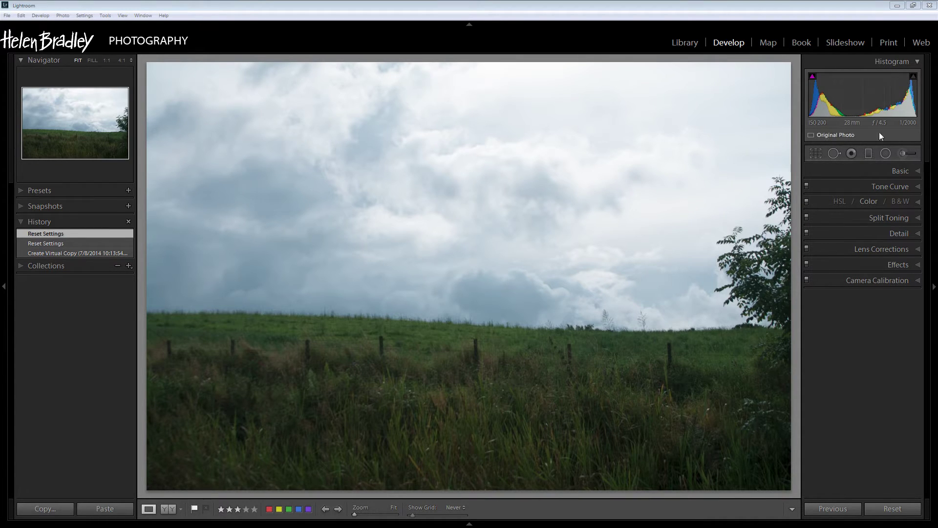
click(907, 171)
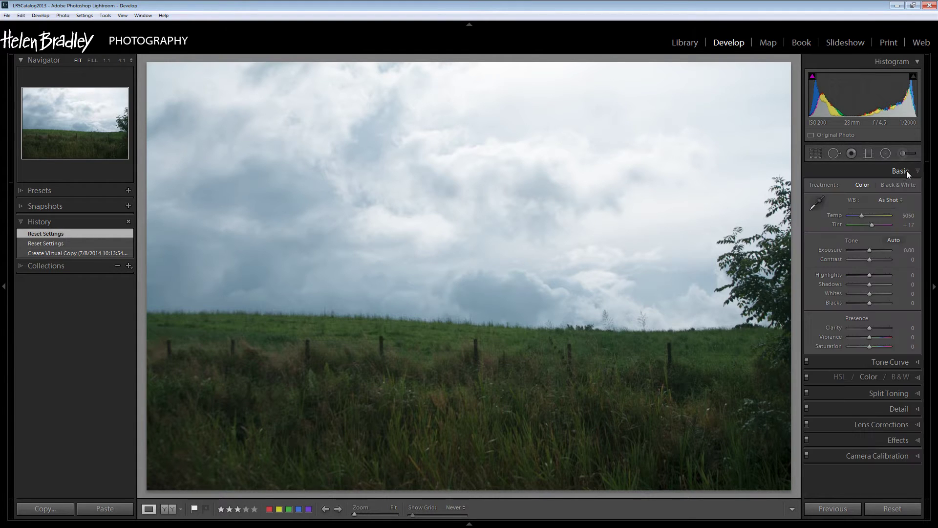
Try the Daylight, Auto, Cloudy and Shade white balance presets, settling on Cloudy (Temp 6500, Tint +10)
click(887, 198)
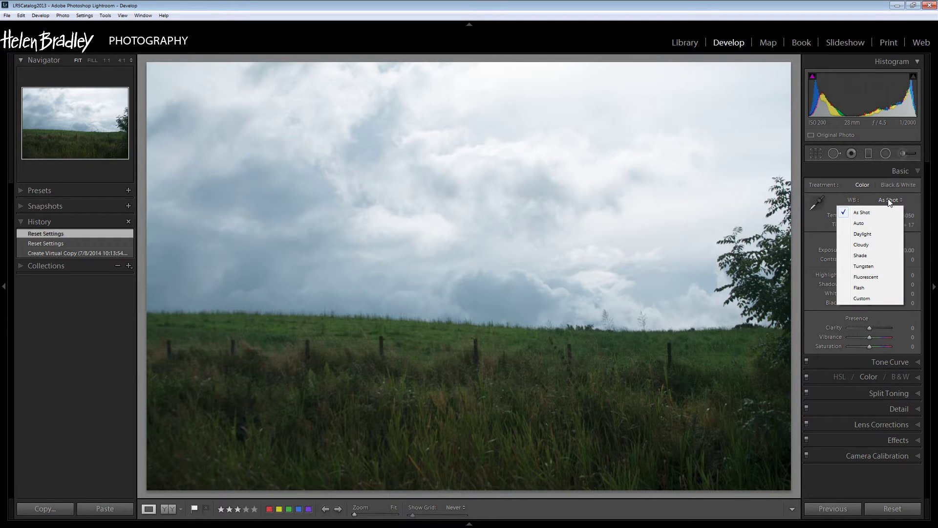
click(869, 234)
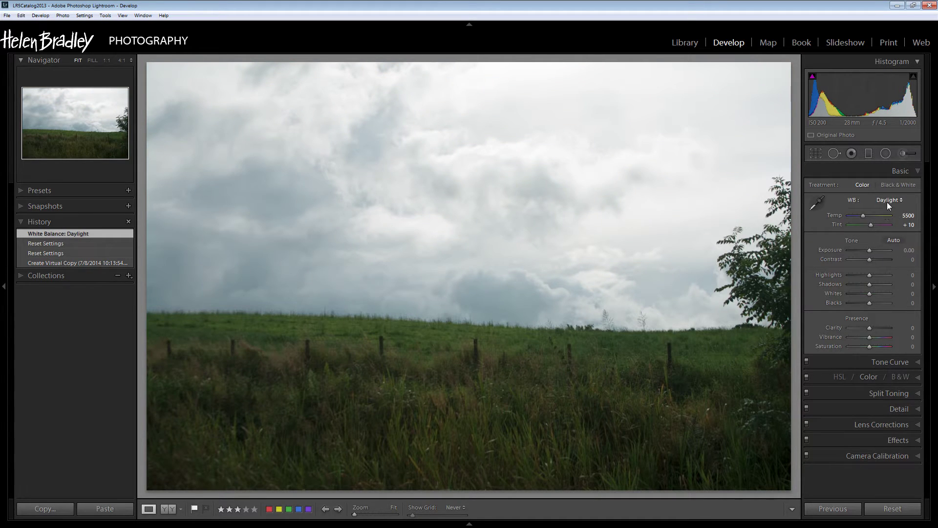
click(887, 201)
click(885, 221)
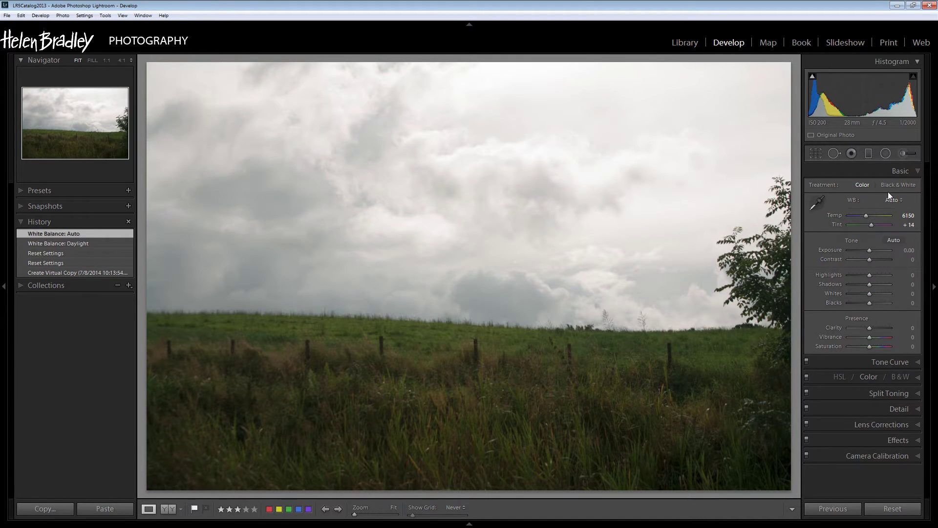
click(890, 200)
click(885, 234)
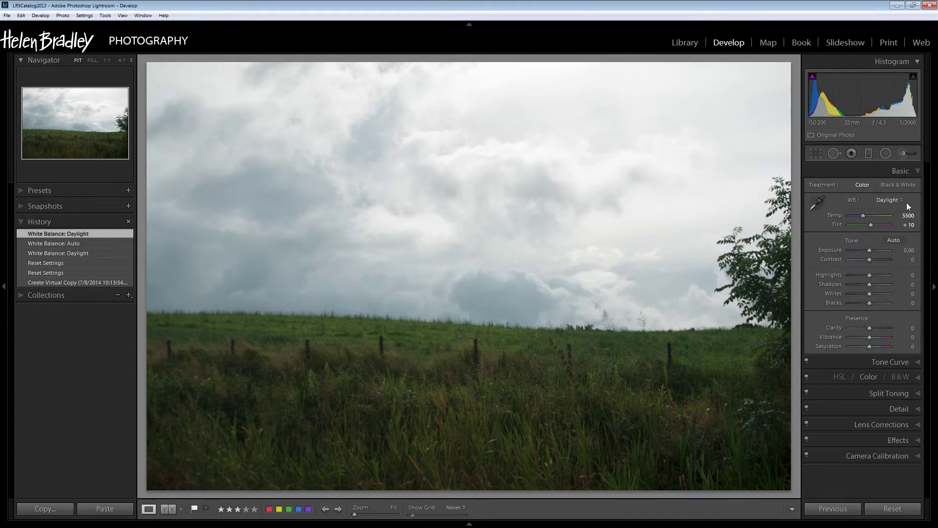
click(893, 200)
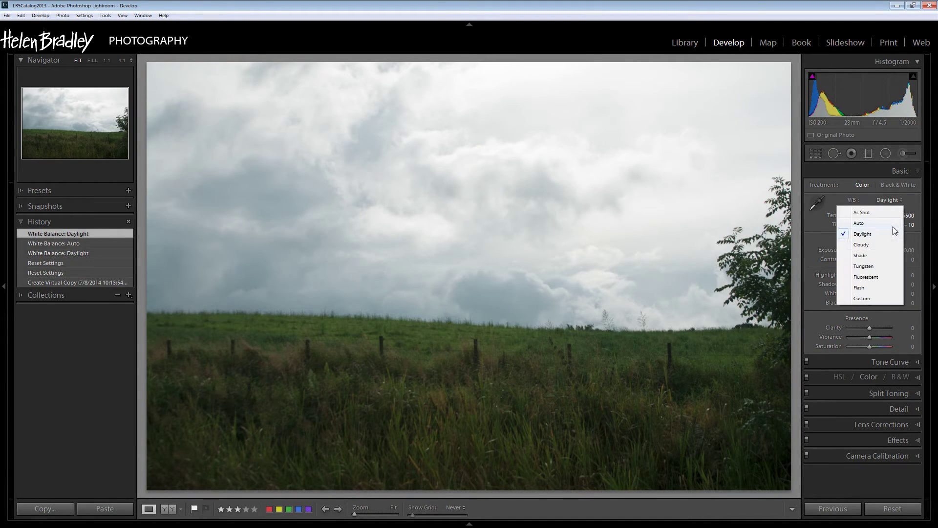
click(869, 245)
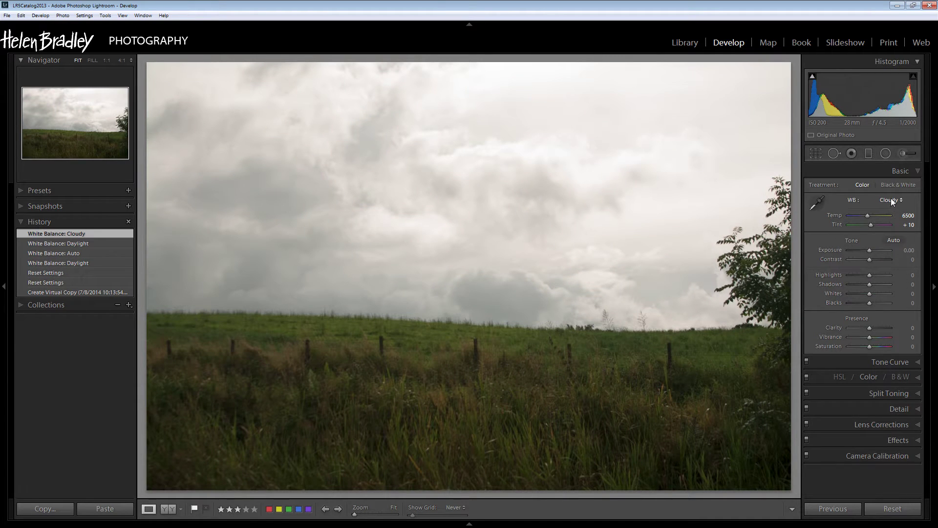
click(890, 200)
click(871, 256)
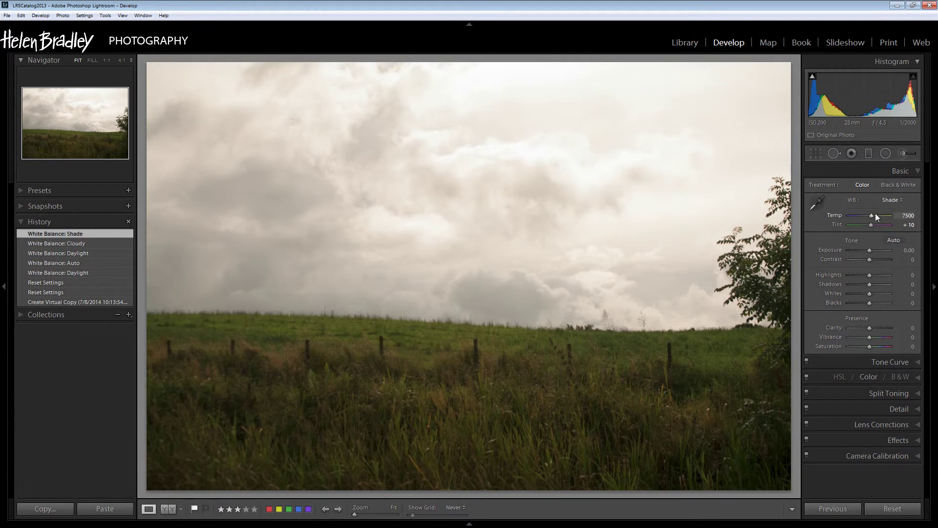
click(888, 199)
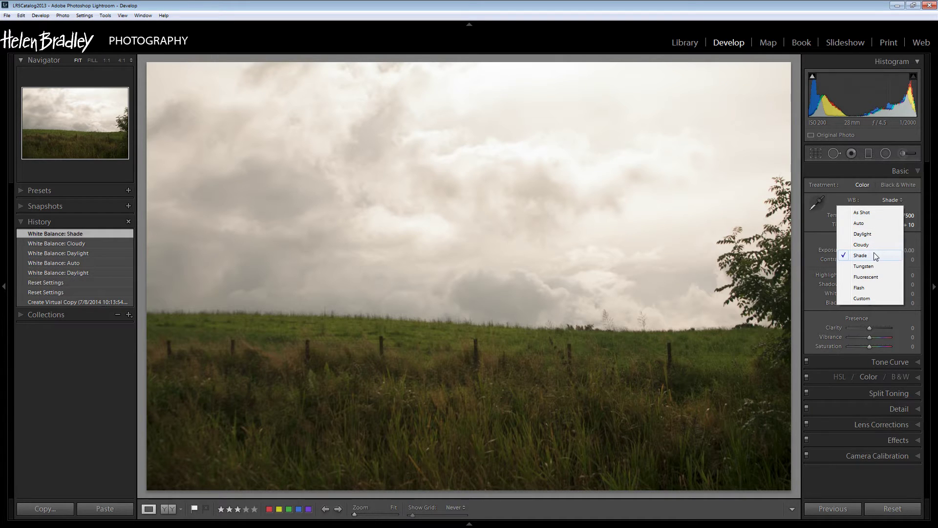
click(863, 245)
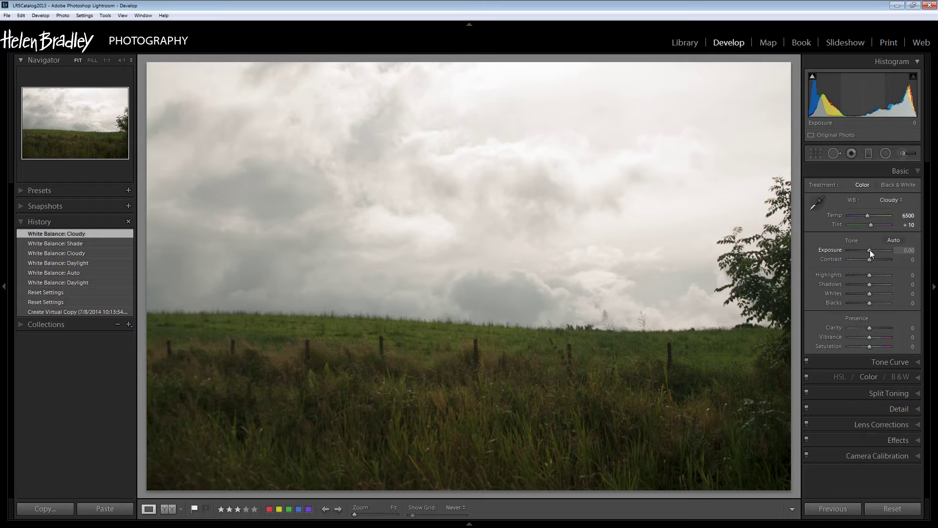
Set Exposure +0.24, Highlights -81, Whites -67, Shadows +43, and push Blacks to +100
drag(870, 251, 871, 251)
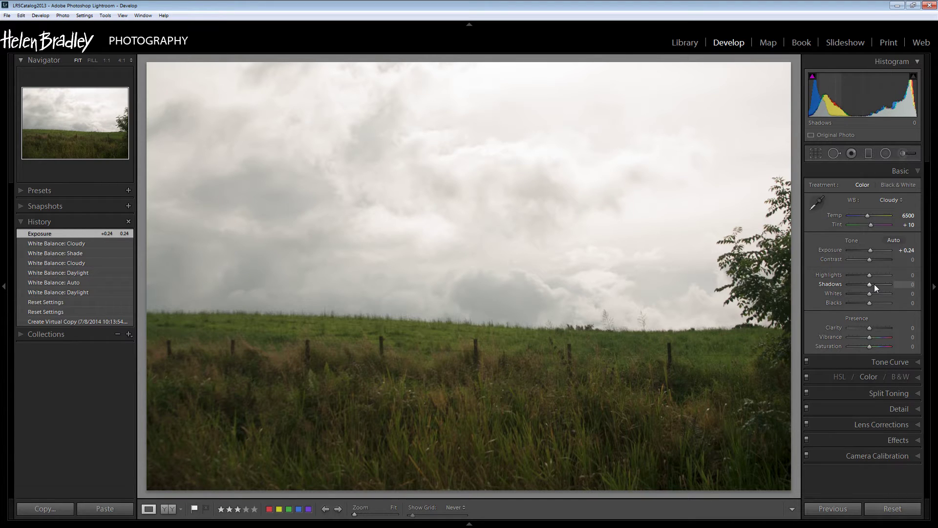
drag(867, 275, 856, 278)
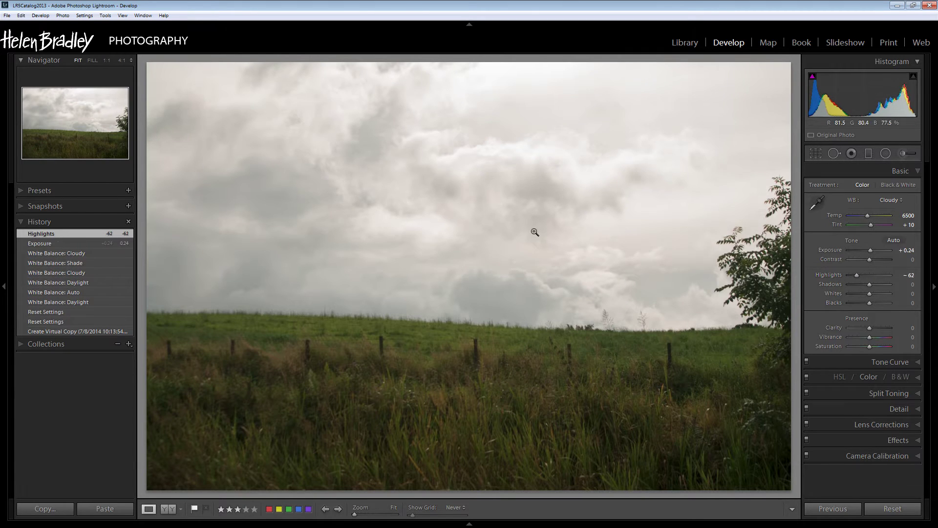
mouse_move(870, 275)
mouse_down()
mouse_move(858, 278)
mouse_move(864, 294)
mouse_move(852, 277)
mouse_up()
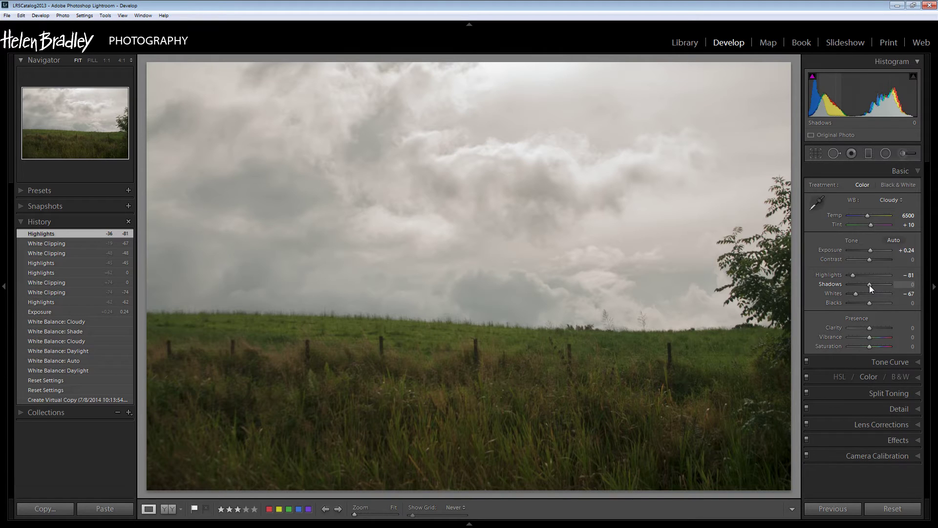
mouse_move(870, 286)
mouse_down()
mouse_move(896, 283)
mouse_move(880, 284)
mouse_up()
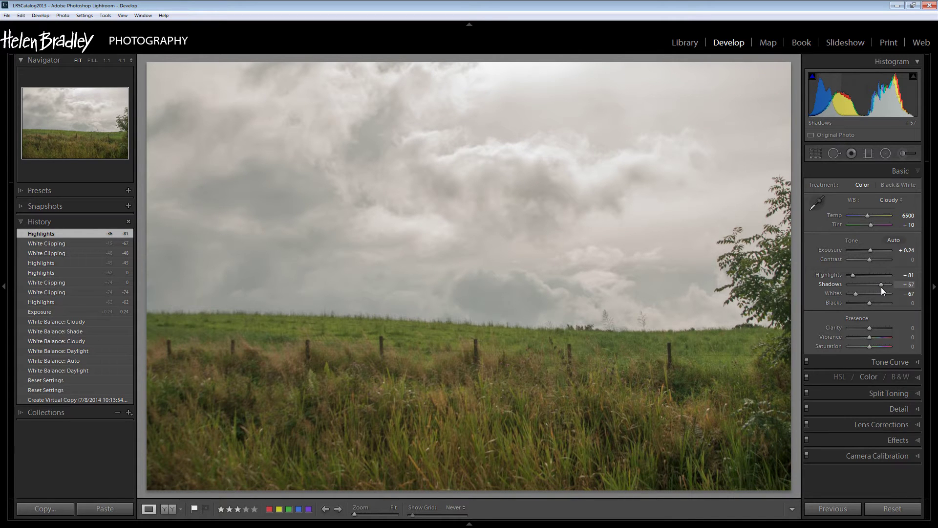
mouse_move(881, 287)
mouse_down()
mouse_move(893, 287)
mouse_move(878, 286)
mouse_up()
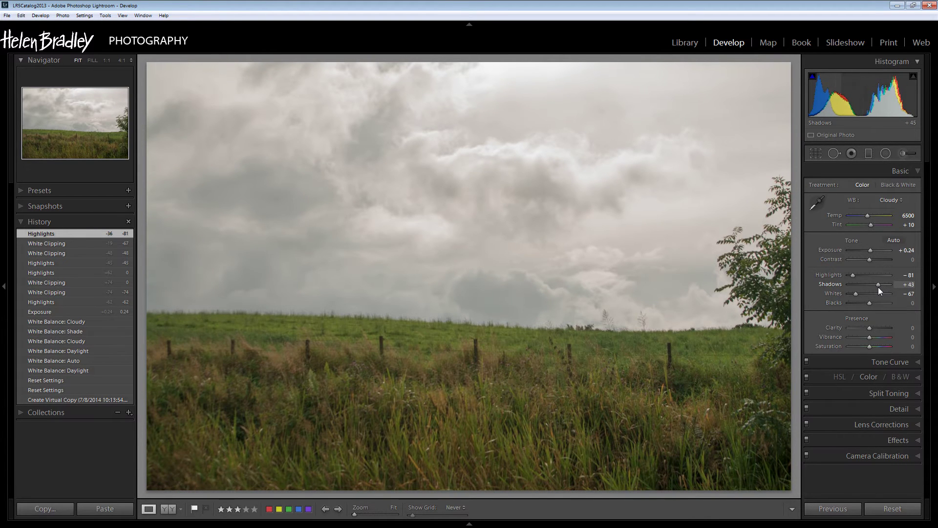
drag(878, 286, 878, 287)
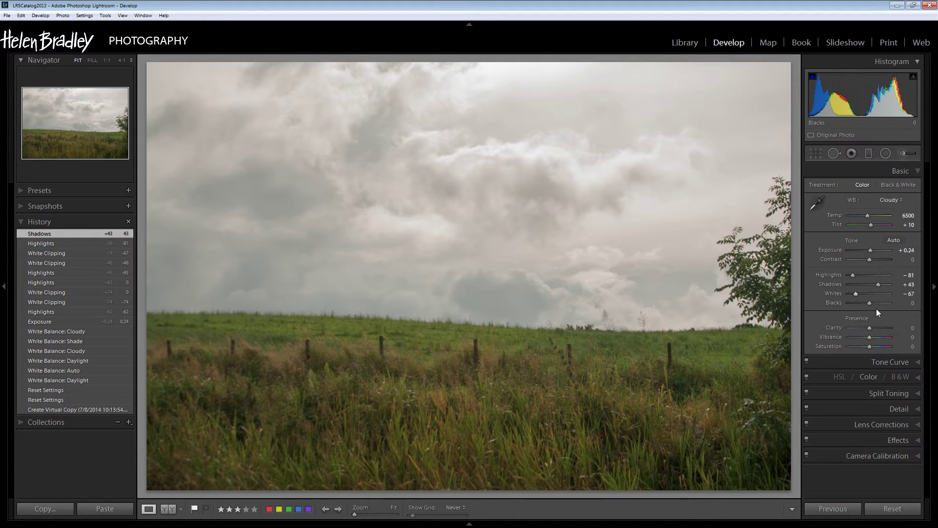
drag(870, 304, 901, 309)
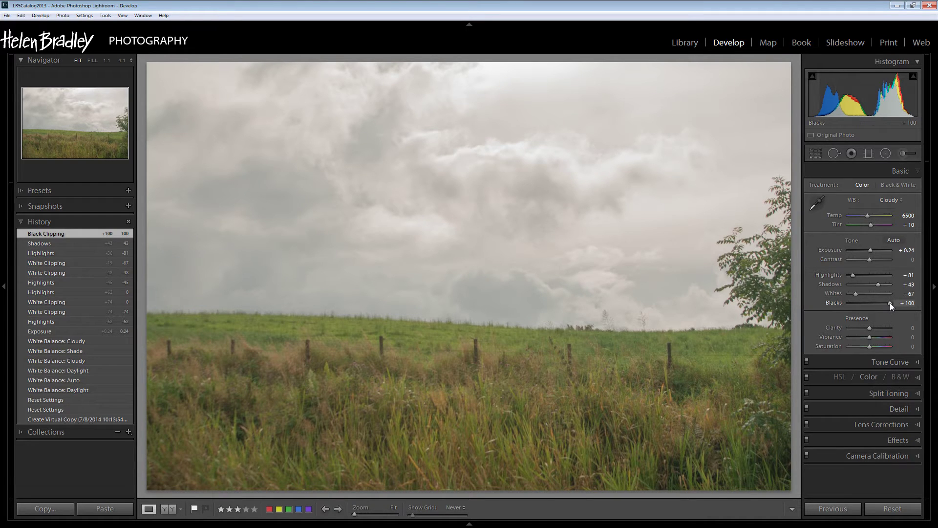
Pull Blacks back to +24 and raise Contrast to +43
drag(890, 303, 875, 304)
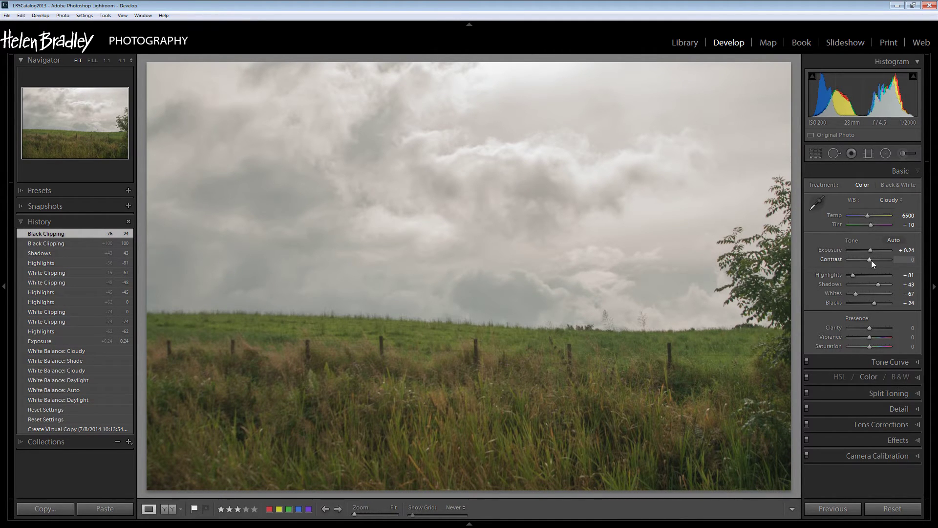
drag(870, 259, 879, 262)
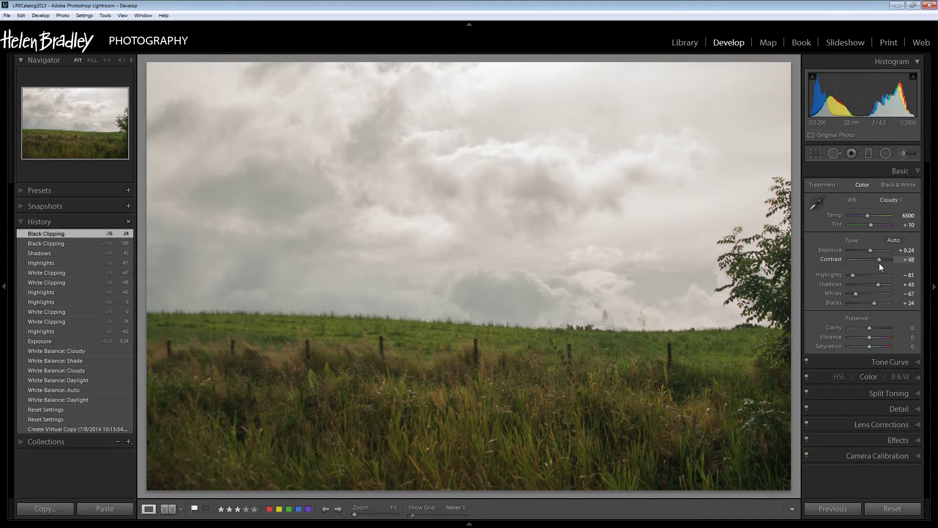
drag(878, 263, 878, 262)
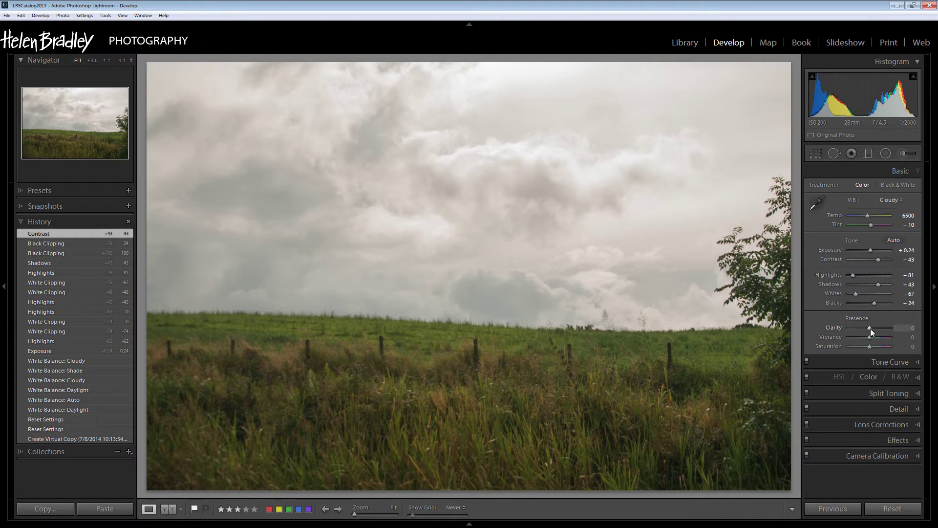
Set Clarity to +40, and Vibrance to +71 after trying higher and lower values
drag(870, 327, 880, 331)
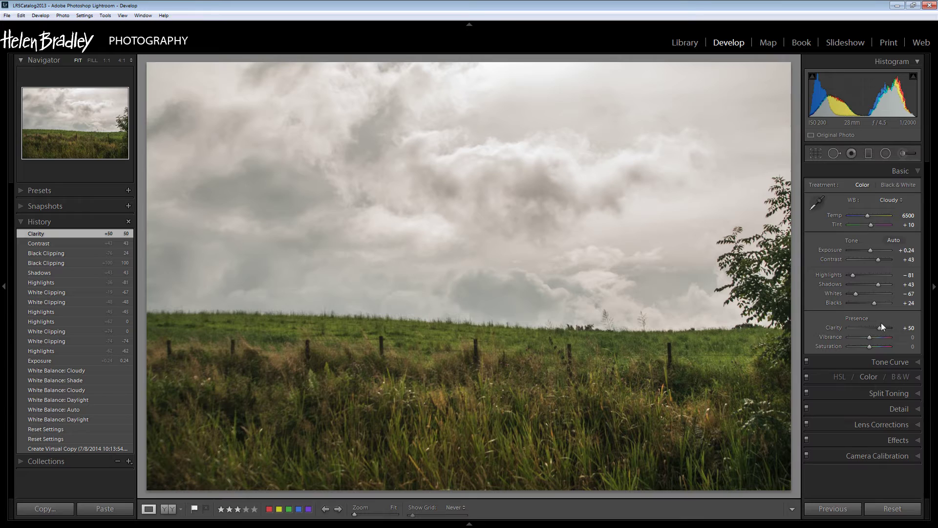
drag(879, 327, 878, 328)
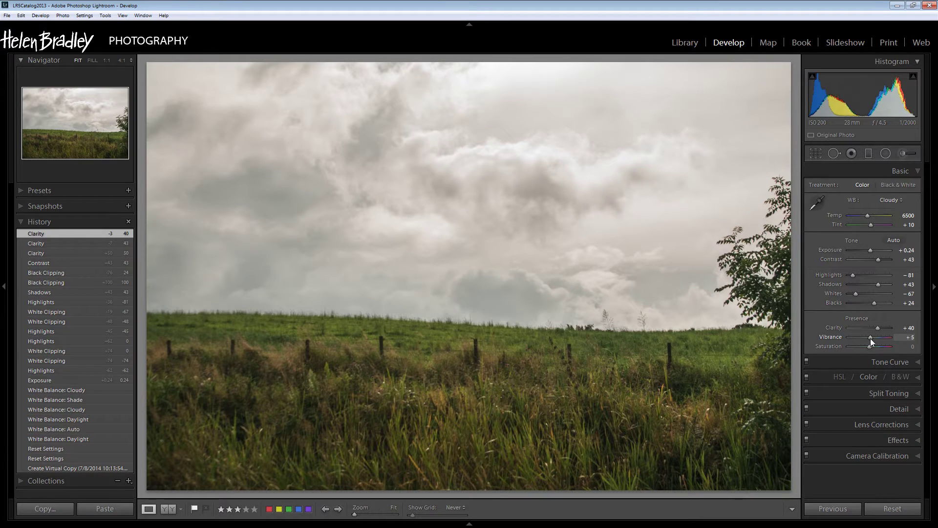
drag(870, 338, 891, 336)
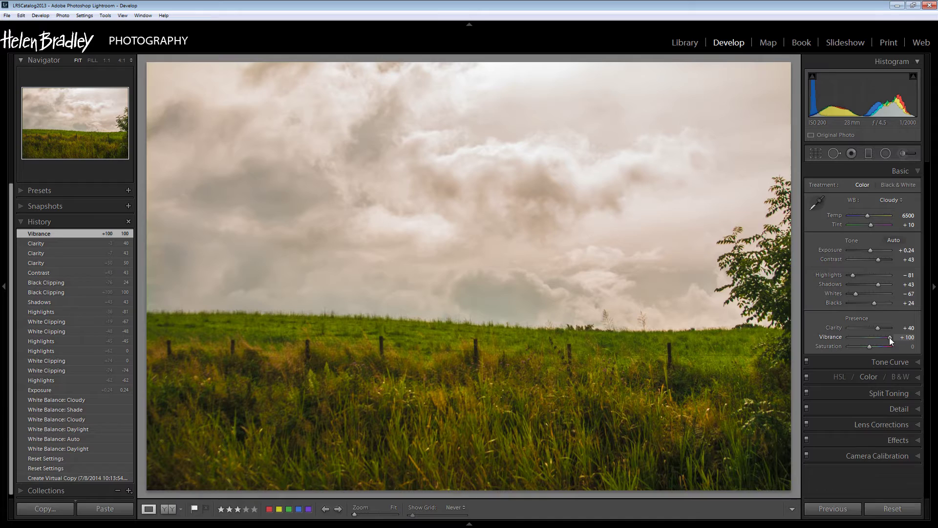
drag(889, 338, 882, 336)
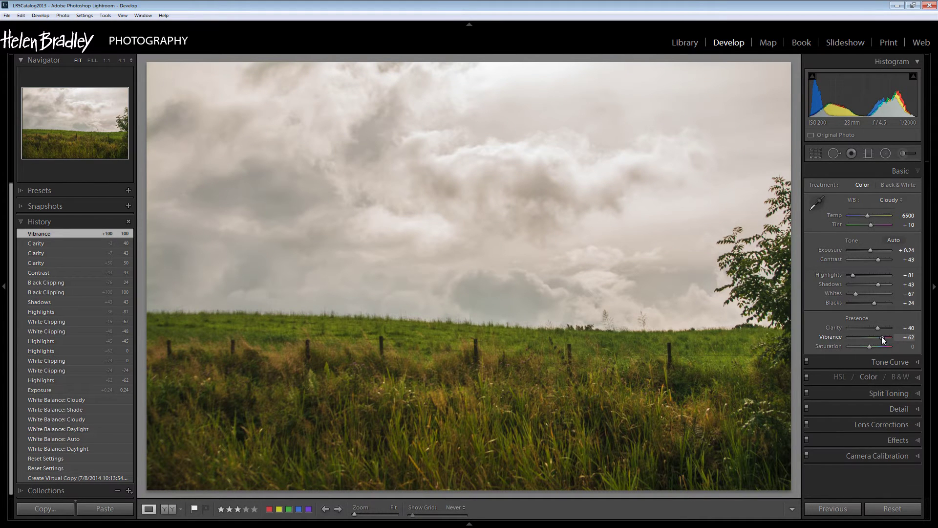
drag(881, 337, 884, 336)
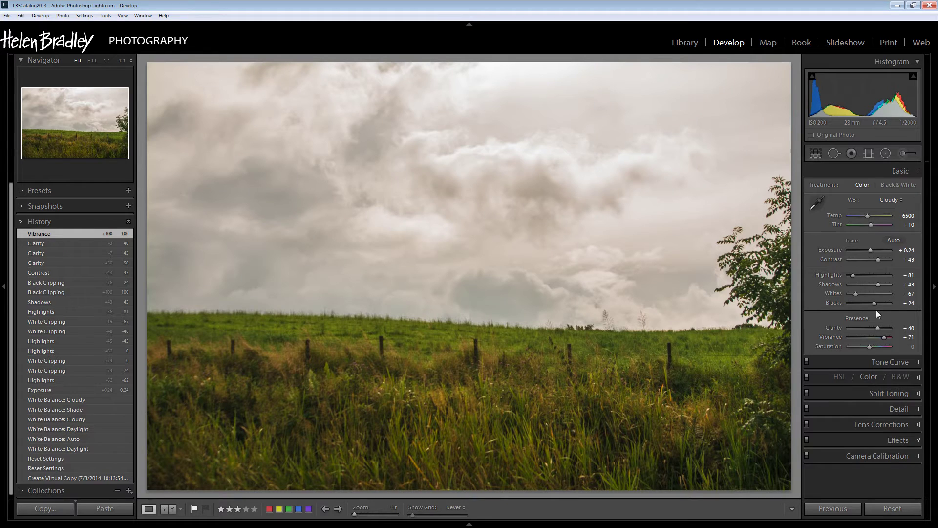
Briefly toggle the Graduated Filter, then lower Vibrance to +60
click(868, 154)
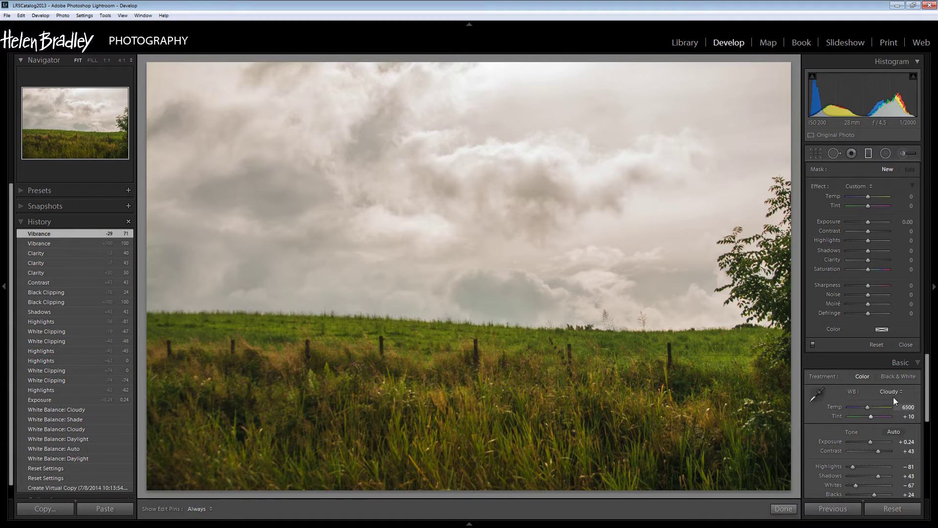
click(906, 345)
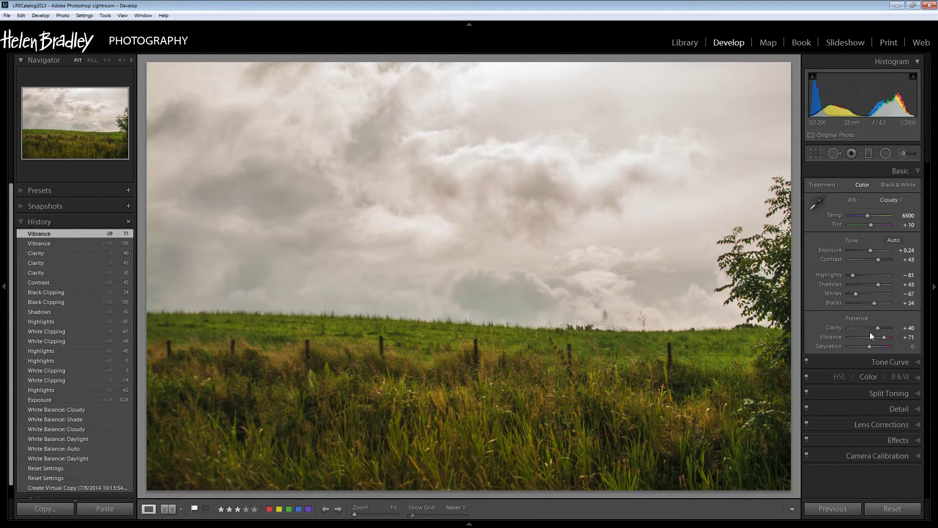
drag(884, 335, 882, 337)
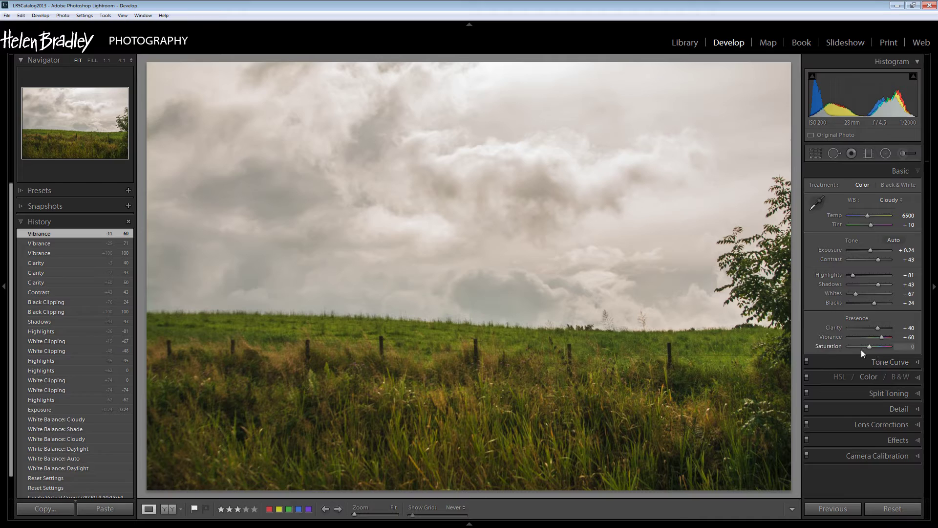
Apply the Medium Contrast point curve after trying Strong Contrast, then collapse Tone Curve
click(900, 361)
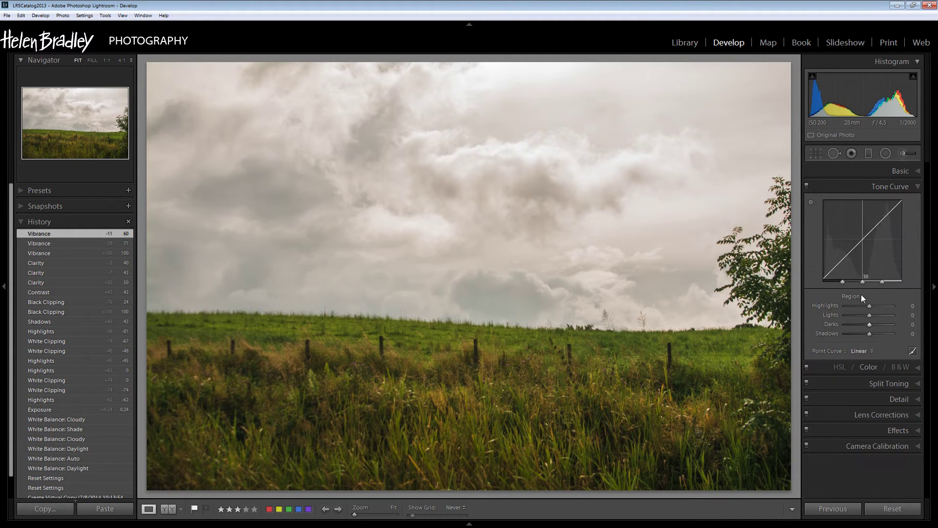
click(860, 352)
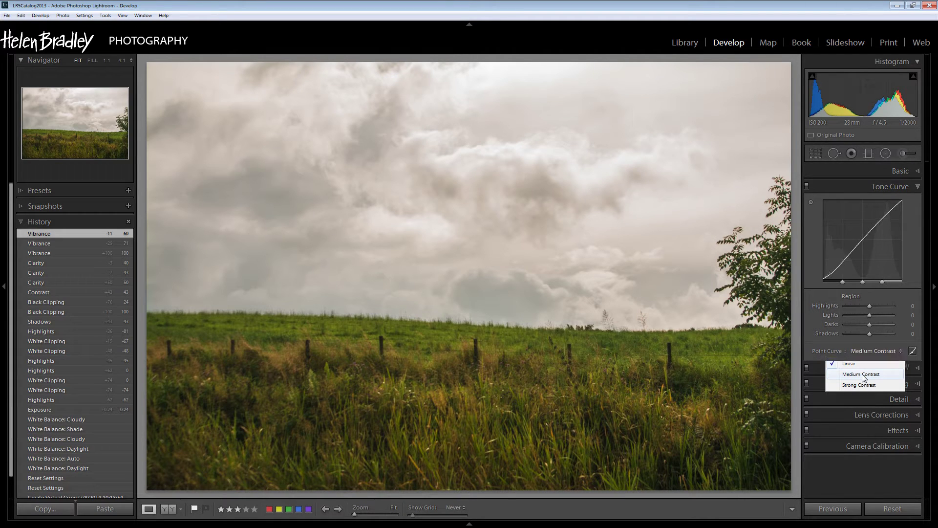
click(863, 375)
click(863, 350)
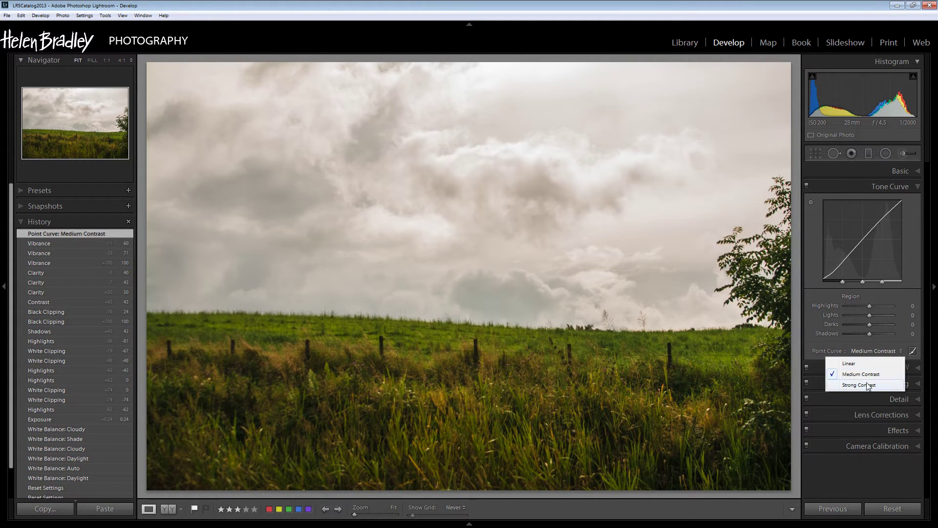
click(866, 384)
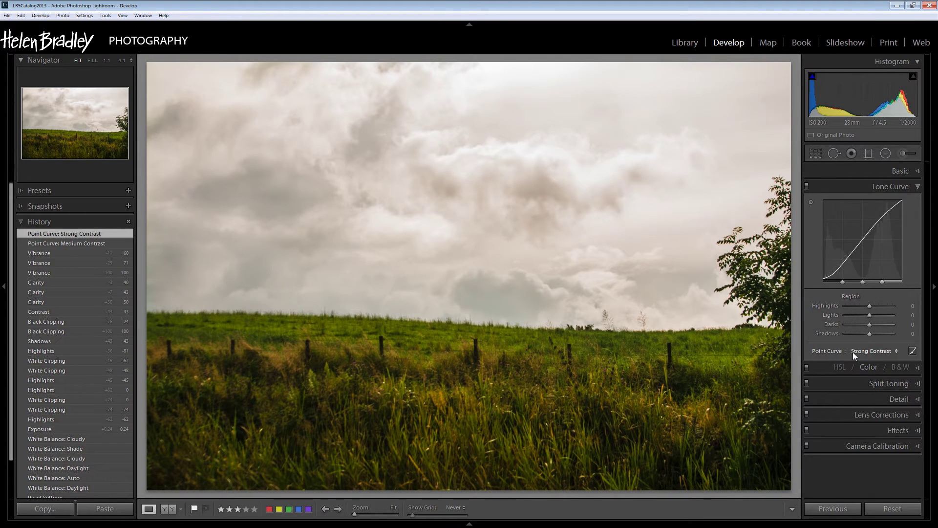
click(856, 351)
click(862, 374)
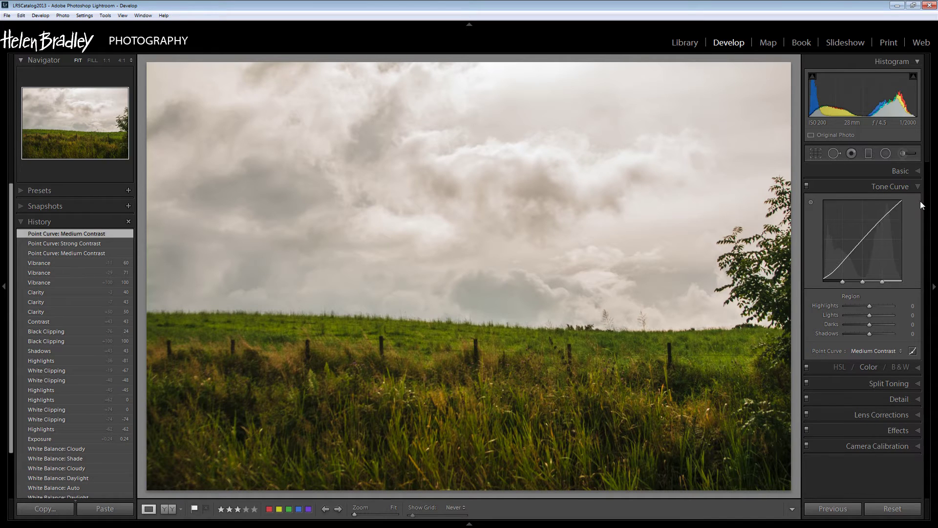
click(917, 187)
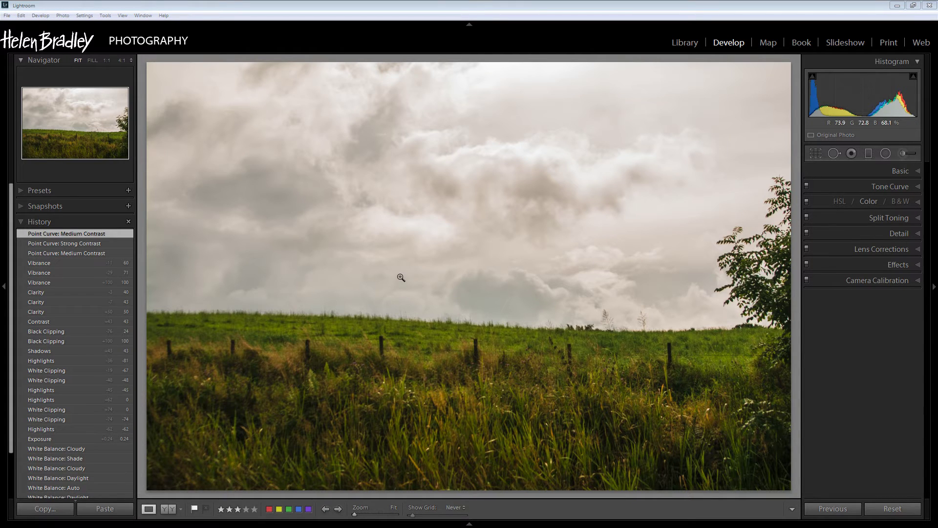
Draw a graduated filter over the sky down to the horizon and rotate it to match the slope
click(869, 153)
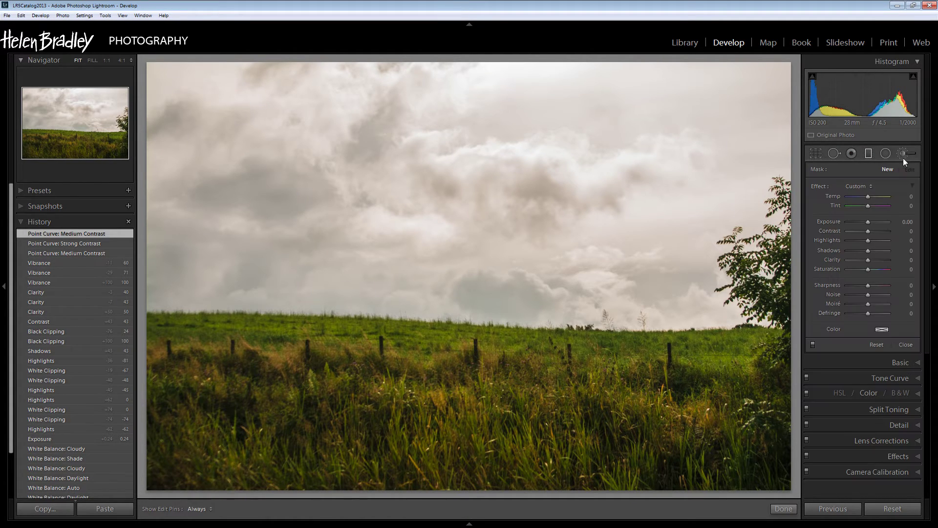
click(868, 155)
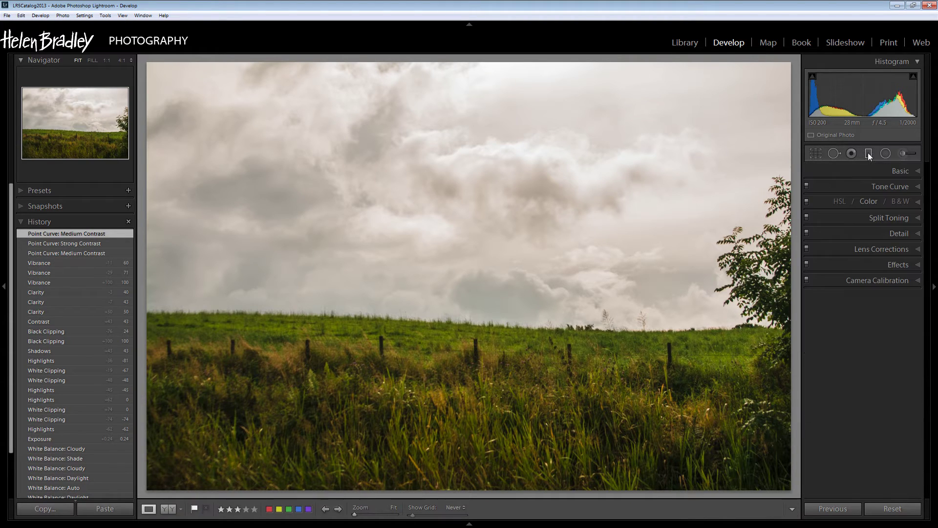
click(868, 155)
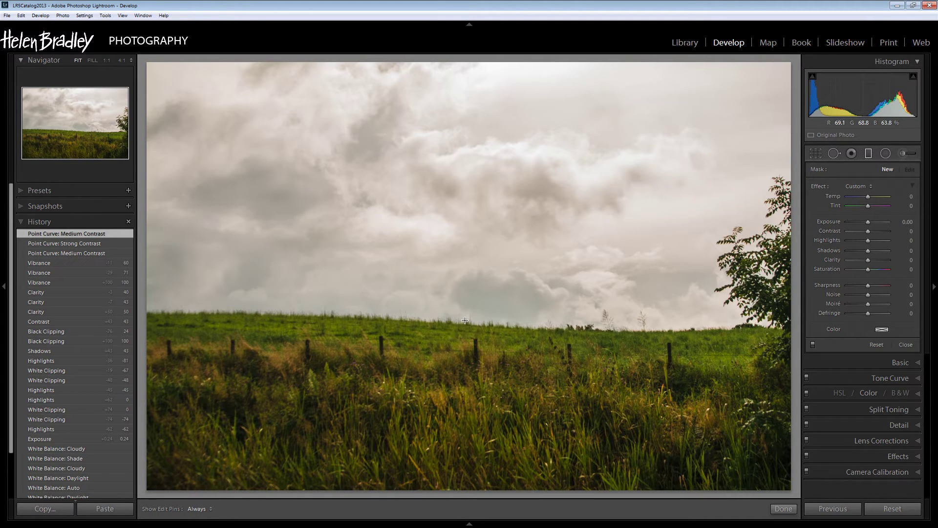
mouse_move(463, 320)
mouse_down()
mouse_move(457, 325)
mouse_move(469, 324)
mouse_up()
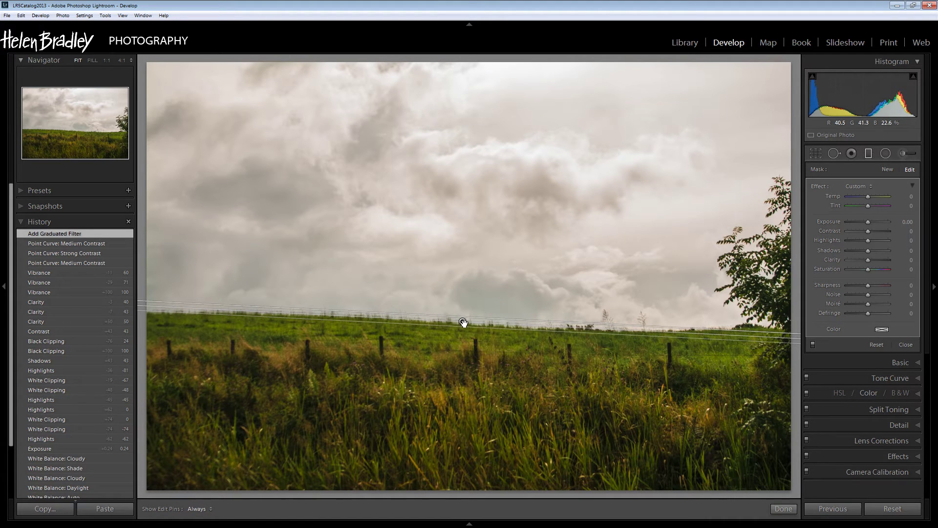
drag(463, 323, 464, 323)
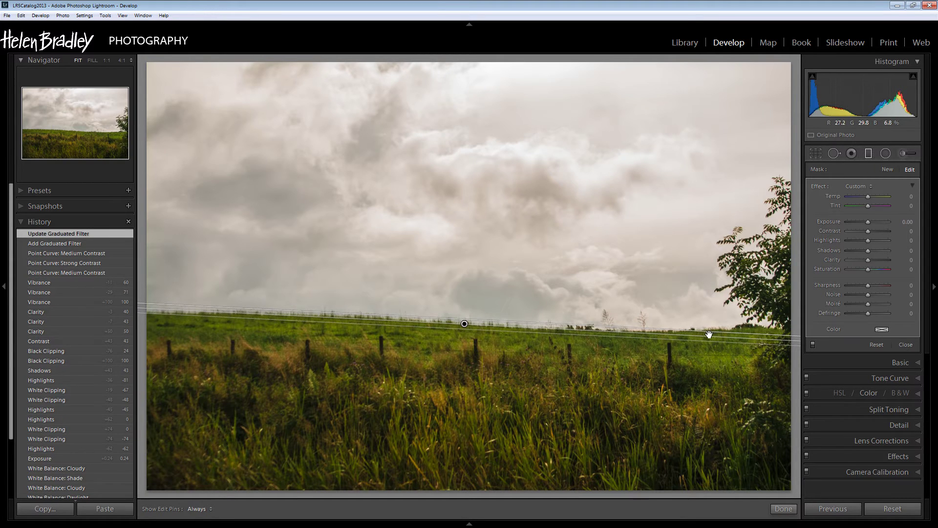
drag(709, 338, 711, 337)
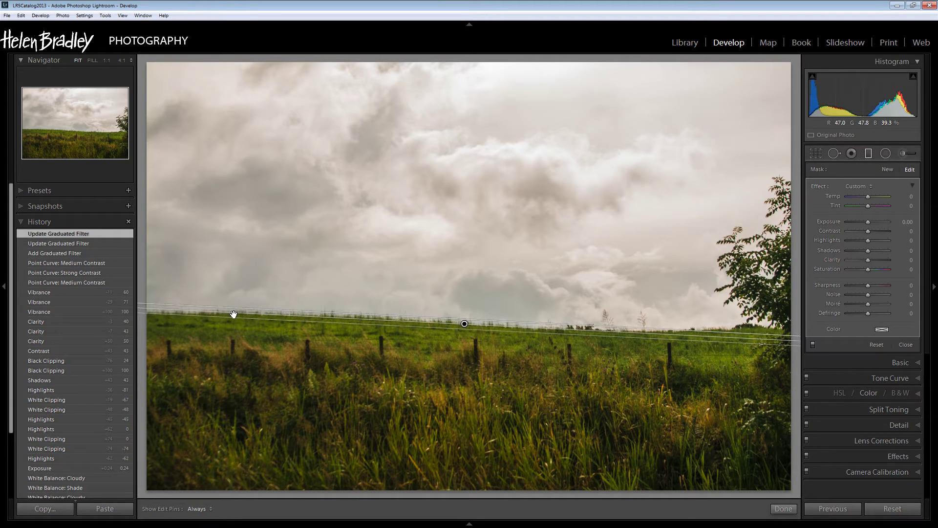
click(253, 313)
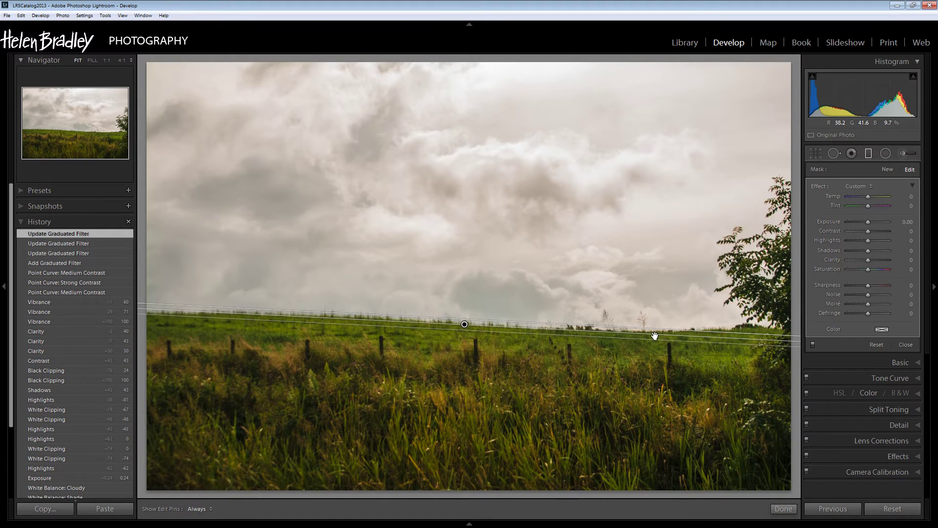
drag(653, 333, 651, 332)
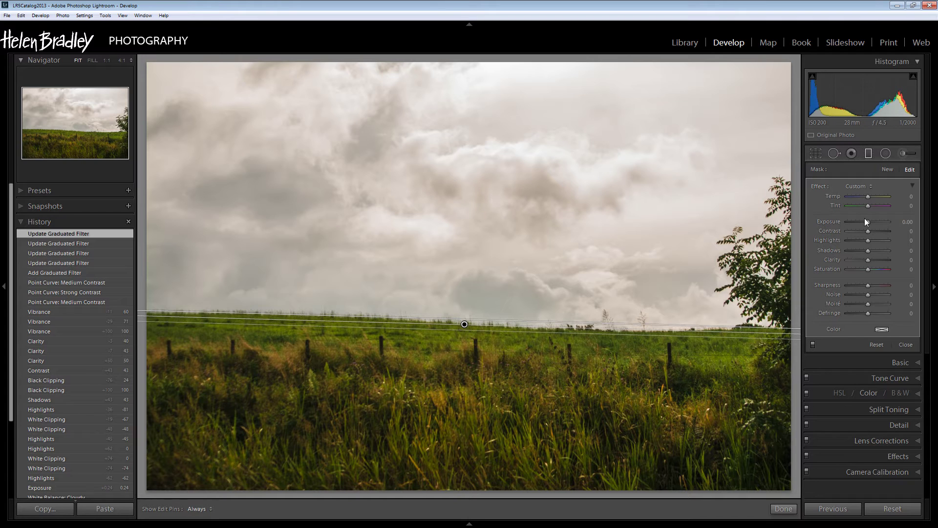
Darken the filtered sky to Exposure -1.24 and add Contrast 52
drag(867, 222, 863, 224)
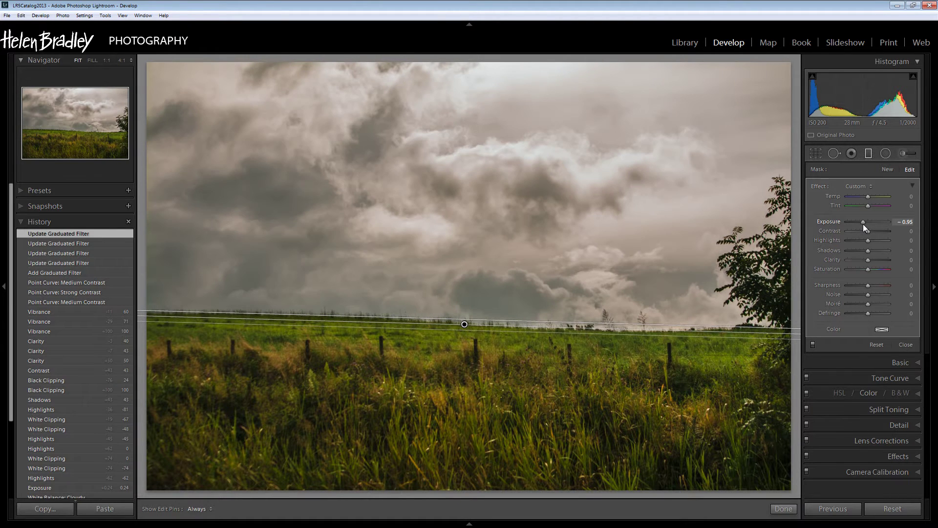
drag(863, 224, 857, 225)
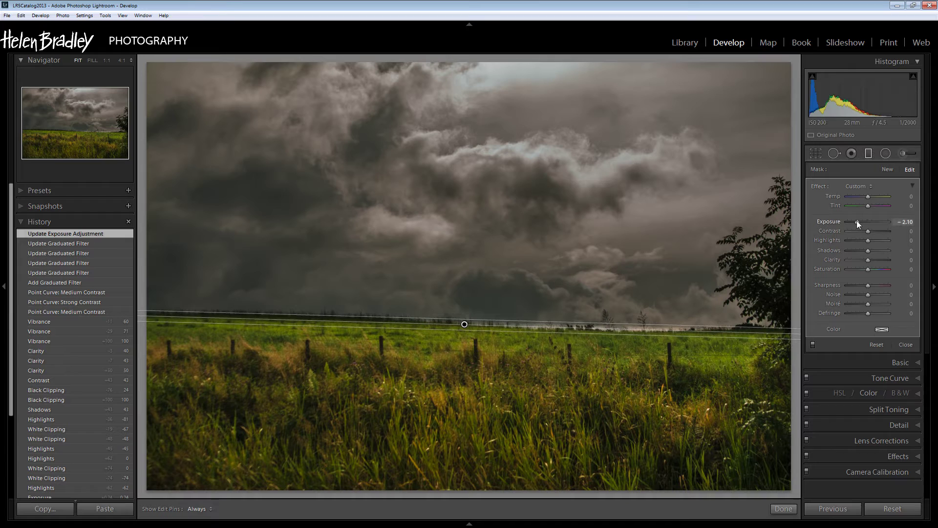
drag(857, 220, 862, 222)
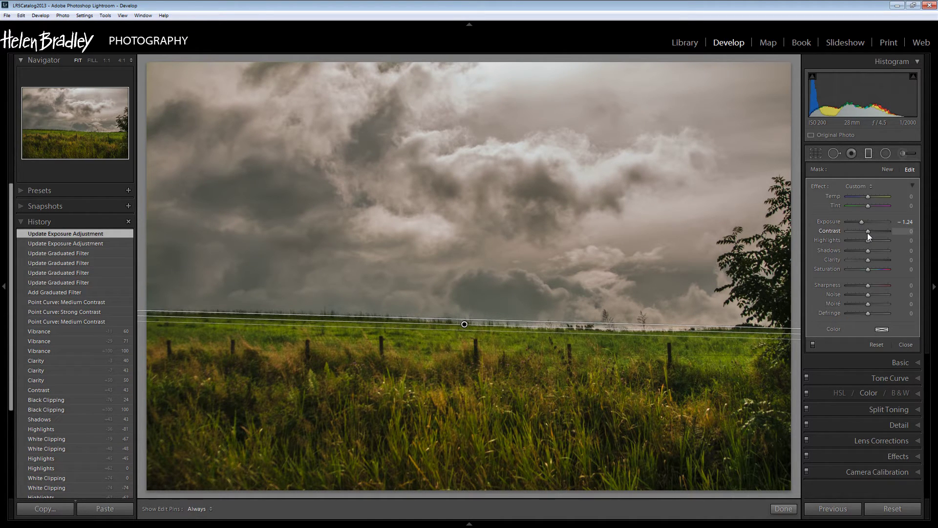
drag(867, 232, 881, 234)
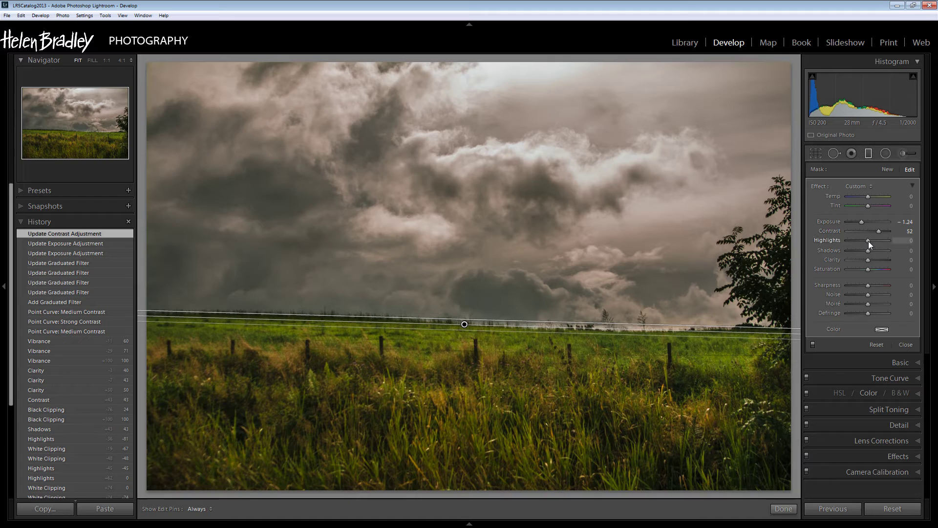
Reset the filter's highlights and shadows tweaks to 0 and set Clarity to 29
mouse_move(869, 242)
mouse_down()
mouse_move(846, 239)
mouse_move(868, 238)
mouse_up()
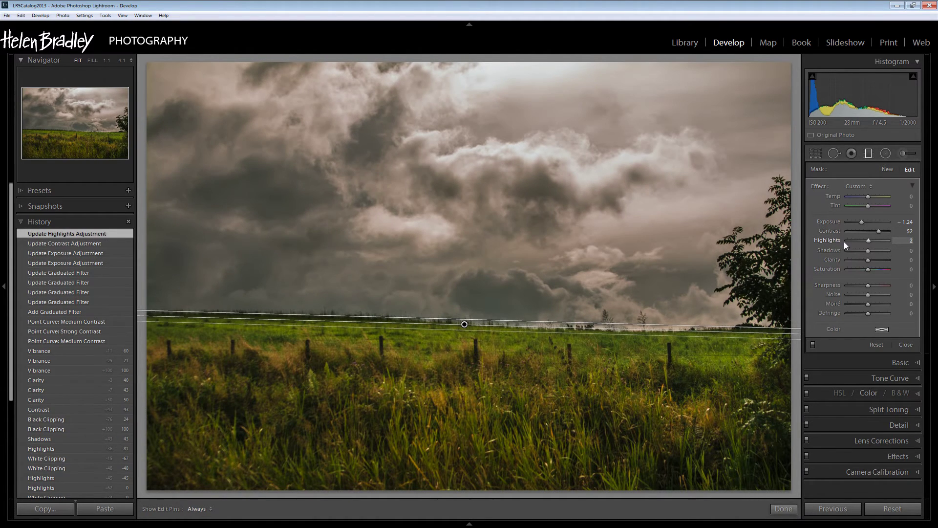
double_click(830, 240)
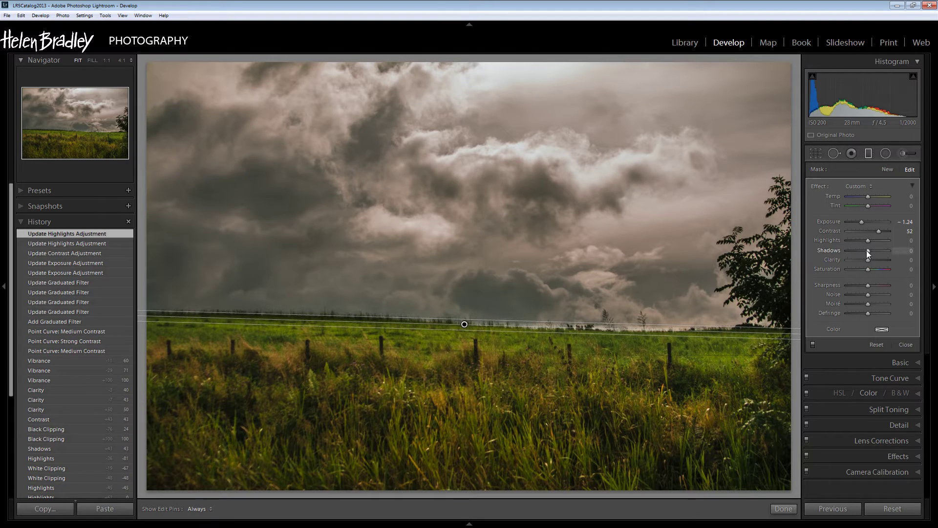
mouse_move(866, 250)
mouse_down()
mouse_move(896, 245)
mouse_move(870, 250)
mouse_up()
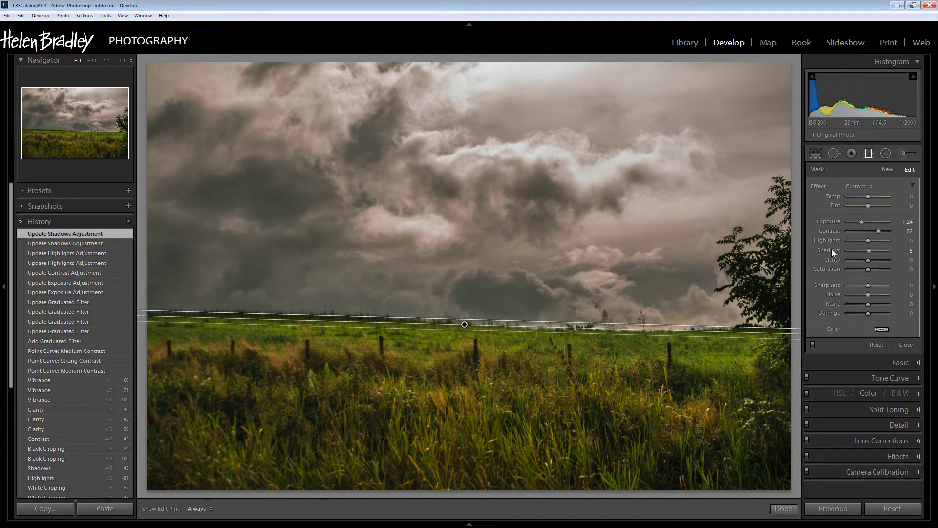
drag(870, 250, 864, 251)
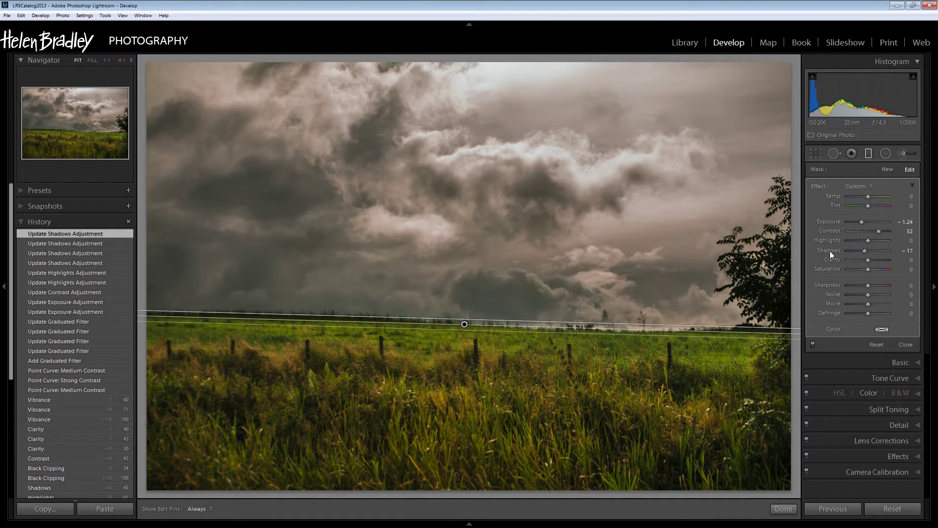
double_click(830, 250)
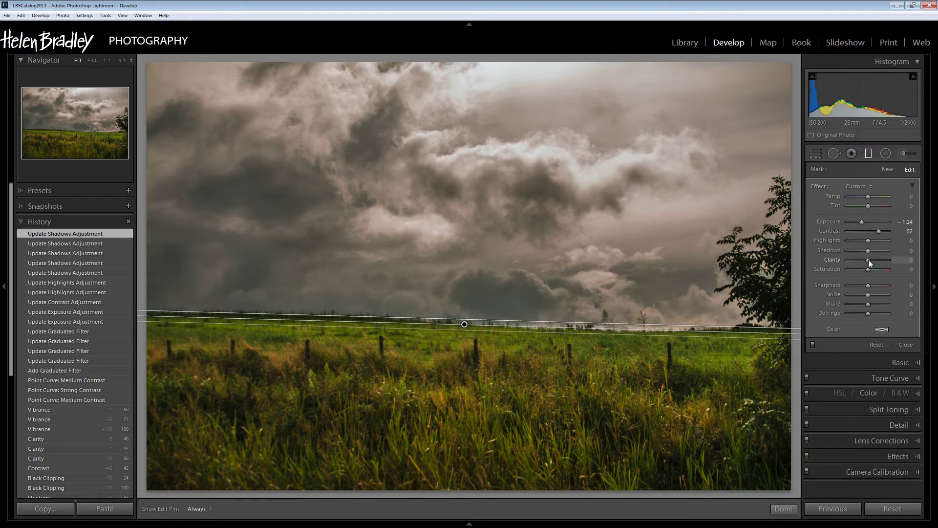
drag(869, 260, 893, 263)
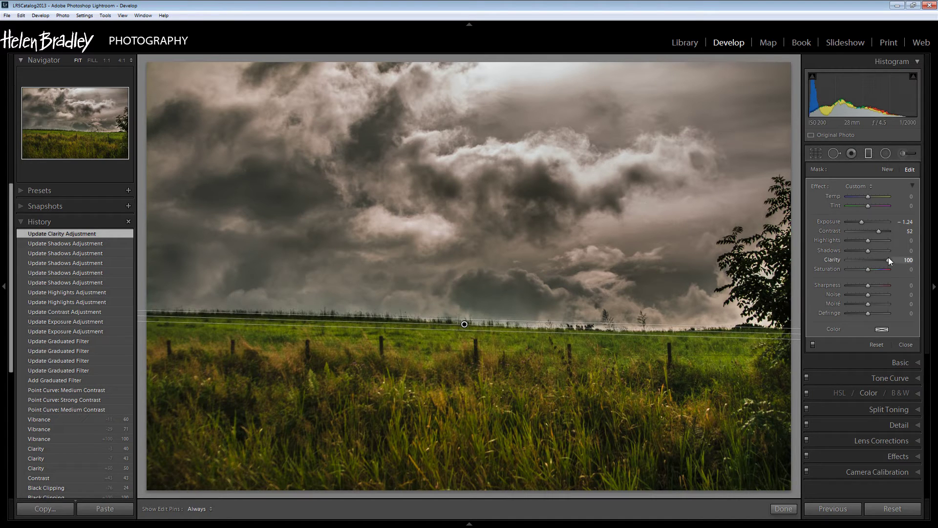
drag(889, 259, 877, 263)
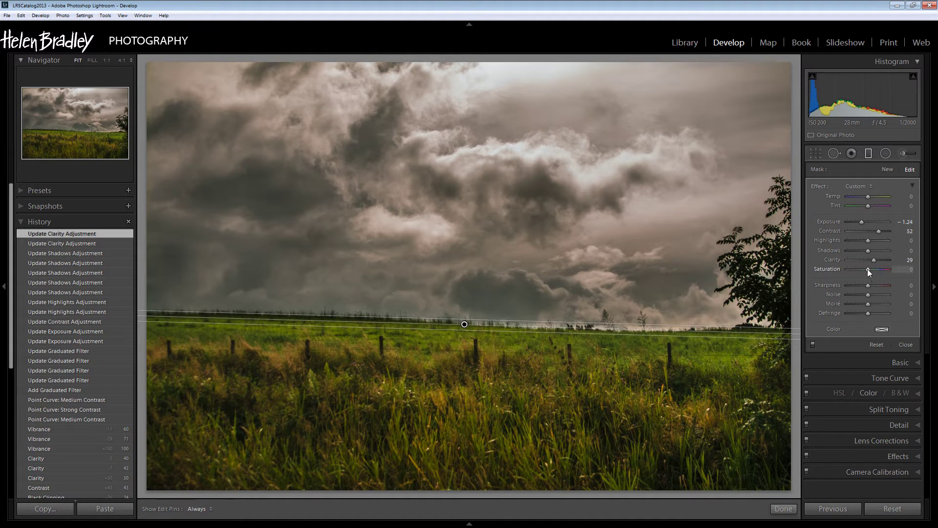
Reset the sky filter's Saturation to 0 and set its Temp to -5
drag(867, 269, 870, 268)
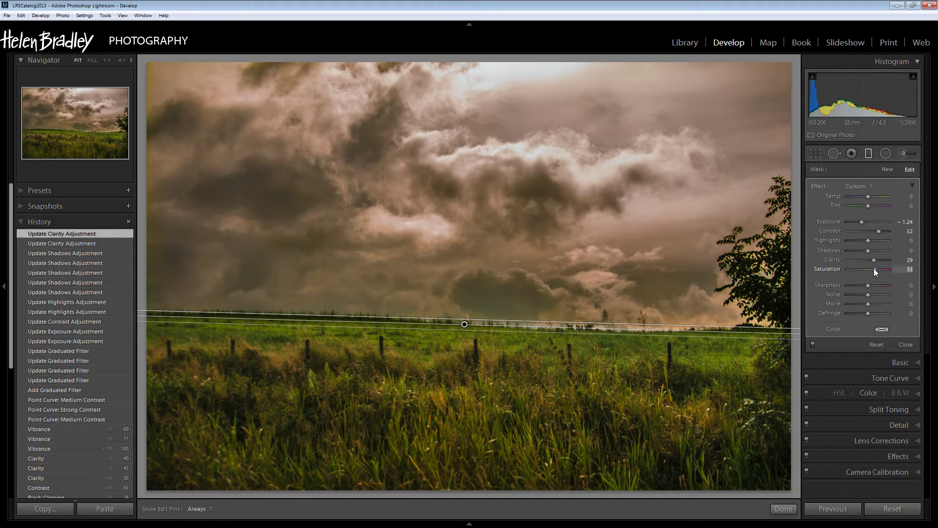
double_click(840, 271)
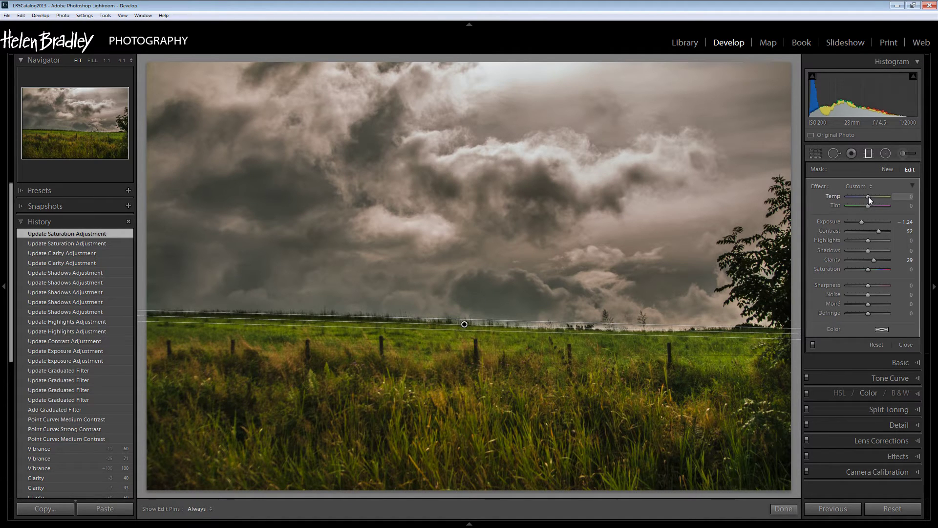
drag(869, 197, 867, 196)
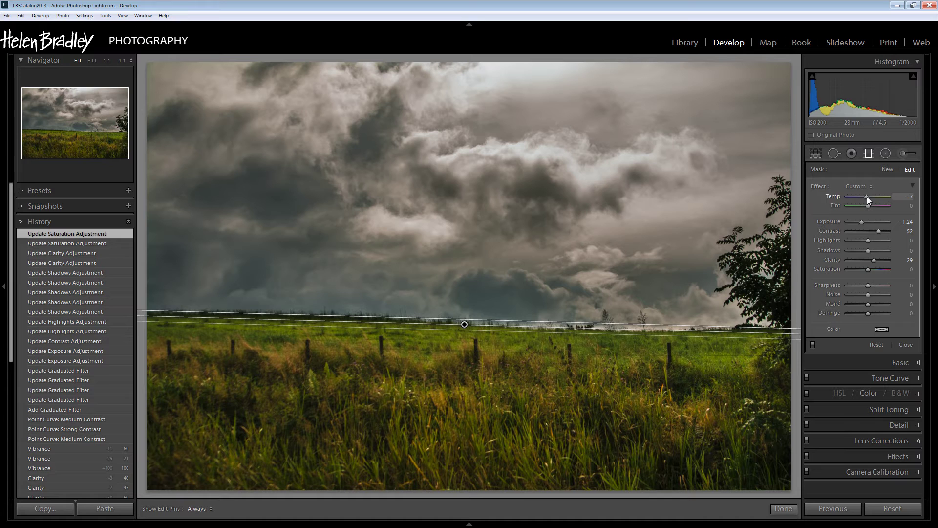
drag(867, 197, 867, 197)
Give the sky filter a pale yellow colour tint
click(882, 329)
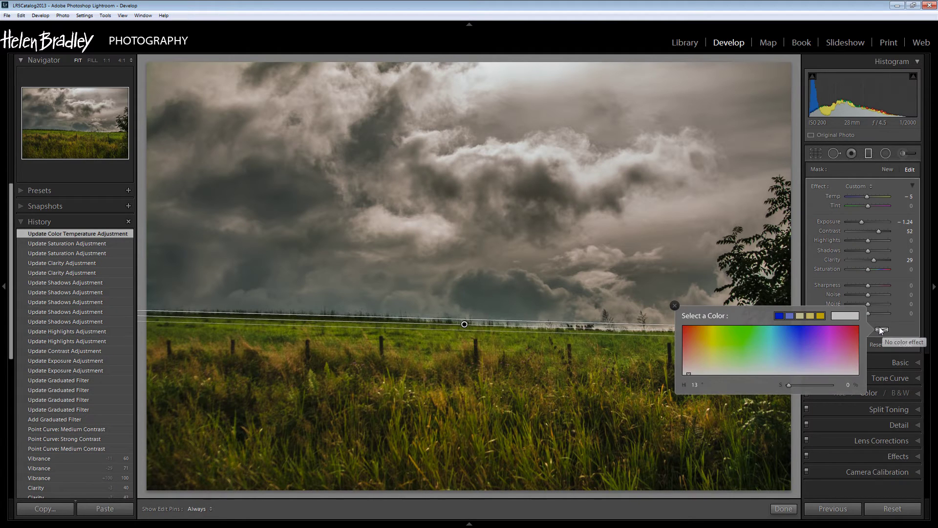
click(713, 369)
mouse_move(713, 369)
mouse_down()
mouse_move(775, 364)
mouse_move(767, 372)
mouse_move(712, 371)
mouse_up()
click(675, 306)
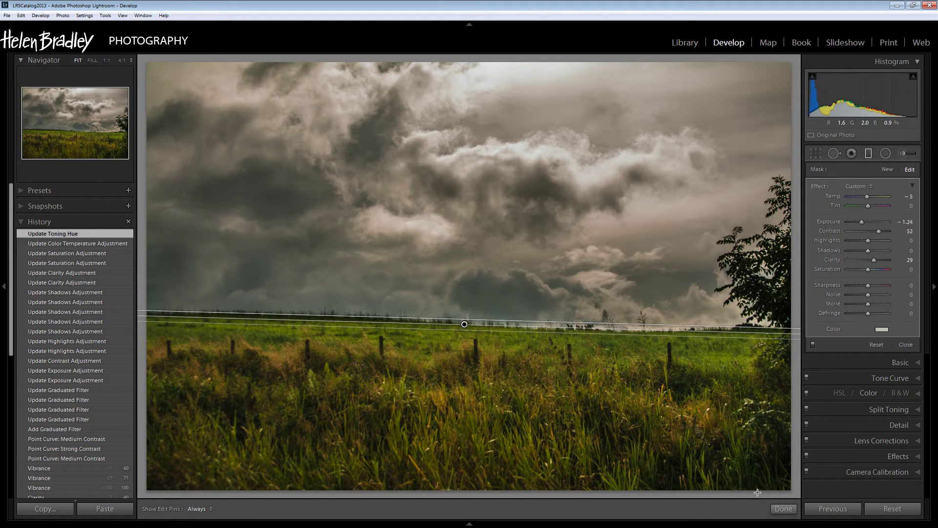
Finish the graduated filter and zoom the Navigator to 2:1 on the horizon
click(783, 508)
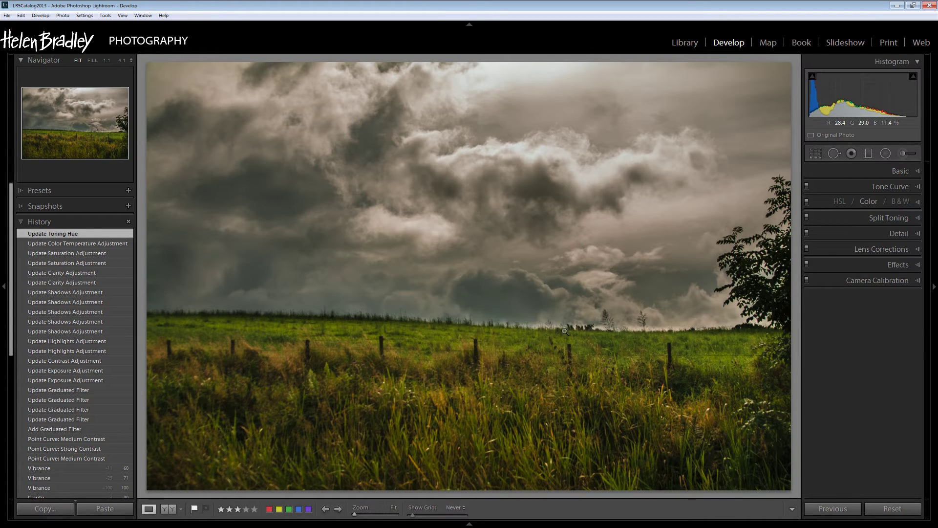
click(248, 317)
drag(341, 245, 441, 339)
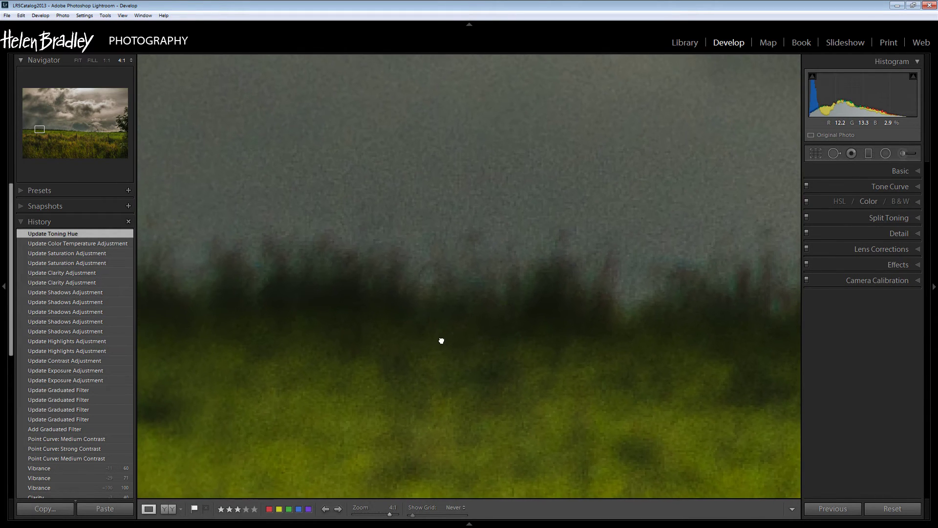
click(130, 60)
click(103, 125)
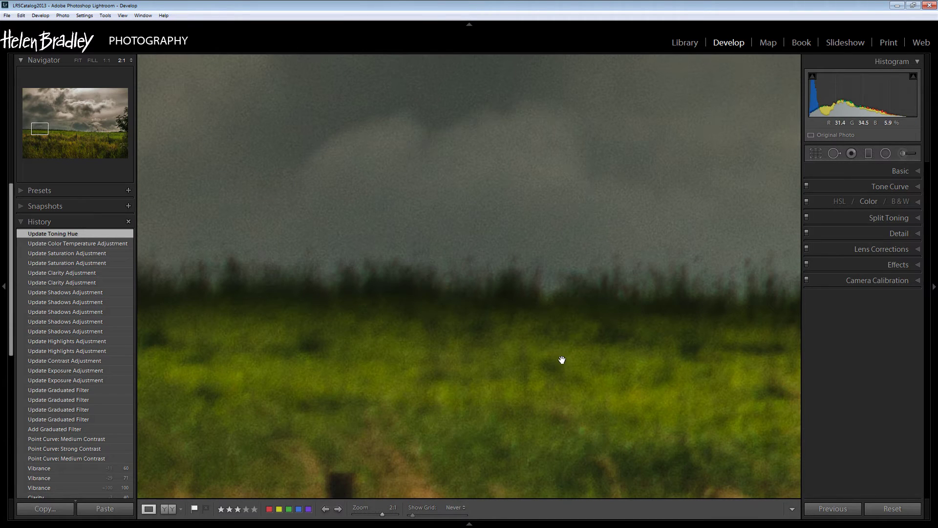
Pan the 2:1 view to the horizon treeline at the photo's left edge
click(409, 339)
click(400, 338)
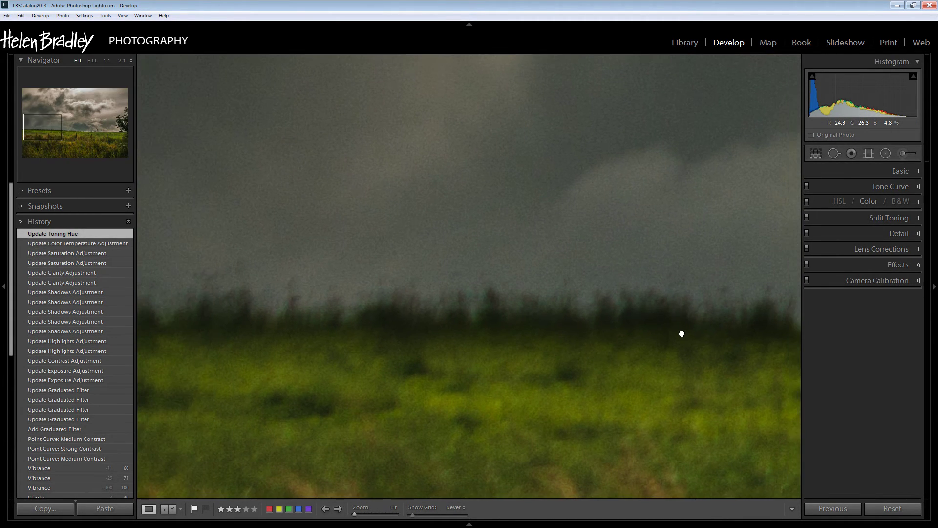
click(681, 331)
click(319, 315)
drag(561, 310, 501, 318)
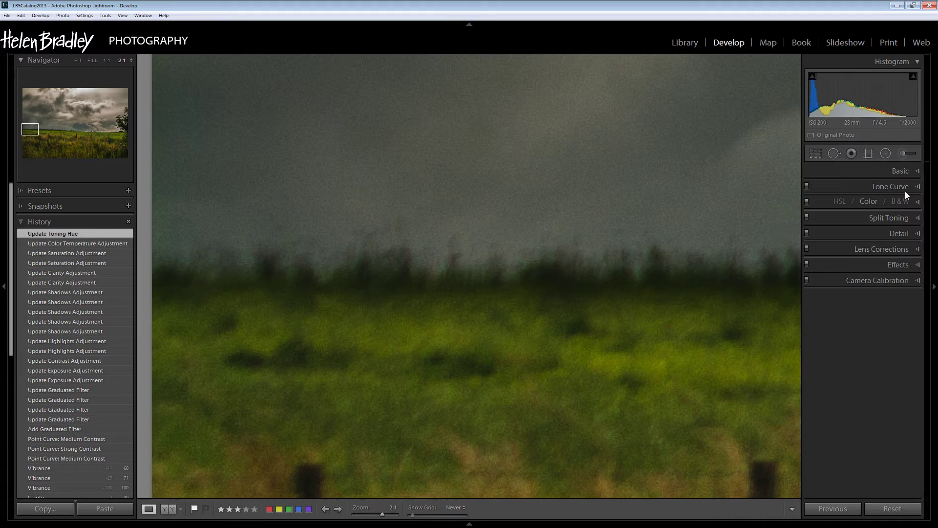
Start a new adjustment brush at about size 10 and paint the first treeline stroke, showing the red overlay
click(903, 153)
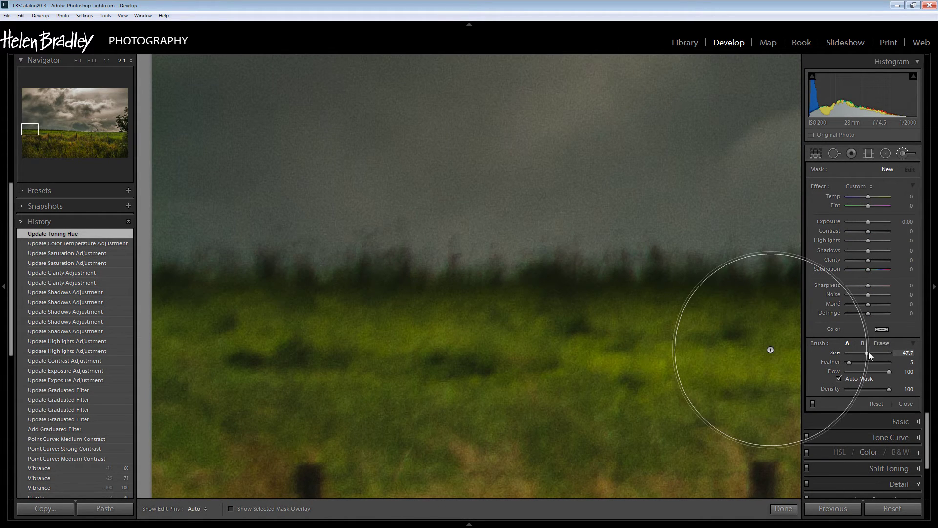
mouse_move(869, 353)
mouse_down()
mouse_move(852, 354)
mouse_move(863, 361)
mouse_up()
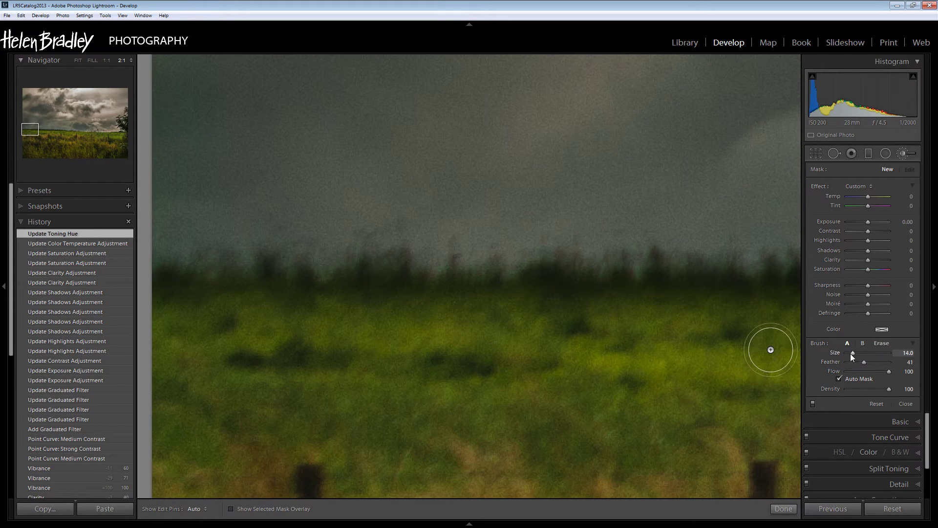
drag(853, 355, 850, 356)
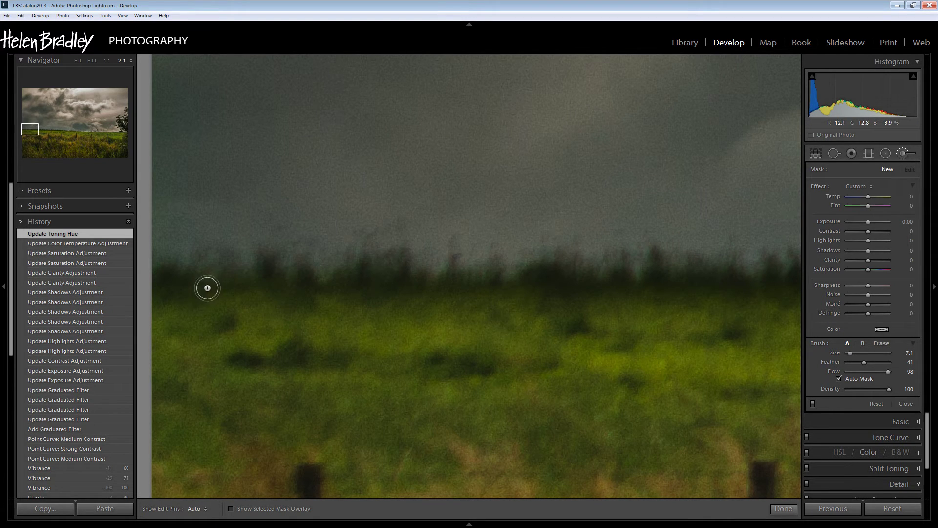
mouse_move(169, 289)
mouse_down()
mouse_move(199, 289)
mouse_move(168, 289)
mouse_up()
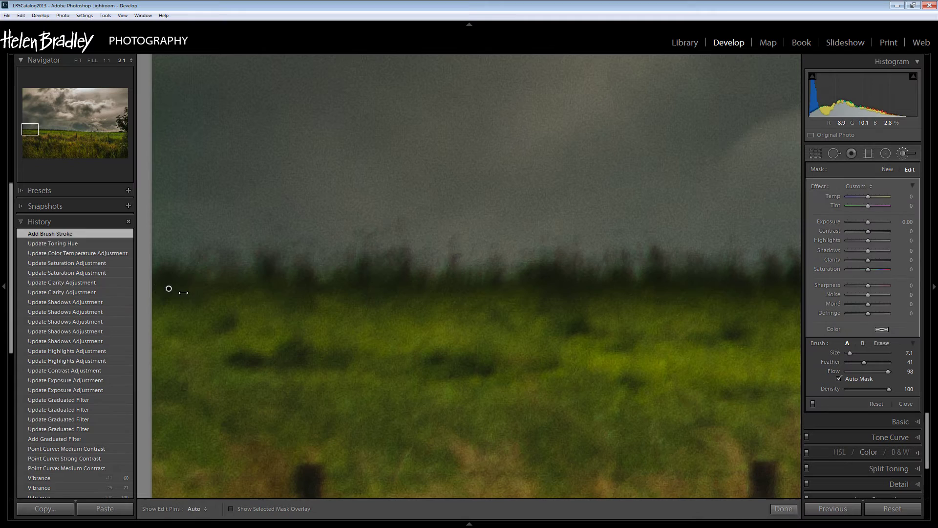
click(221, 288)
key(h)
click(231, 509)
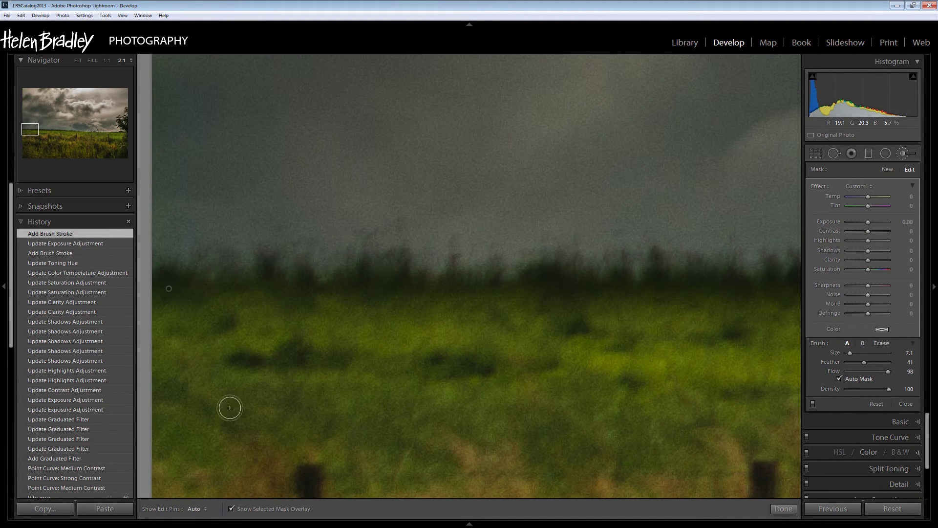
Extend the mask rightward along the horizon treeline from the left edge
mouse_move(223, 274)
mouse_down()
mouse_move(258, 278)
mouse_move(273, 292)
mouse_move(306, 278)
mouse_move(323, 292)
mouse_move(373, 268)
mouse_move(369, 285)
mouse_move(398, 283)
mouse_move(402, 269)
mouse_move(458, 278)
mouse_move(447, 266)
mouse_move(487, 281)
mouse_move(557, 273)
mouse_move(573, 286)
mouse_move(586, 267)
mouse_move(558, 263)
mouse_move(557, 278)
mouse_move(616, 276)
mouse_up()
key(h)
scroll(327, 280, up, 3)
key(h)
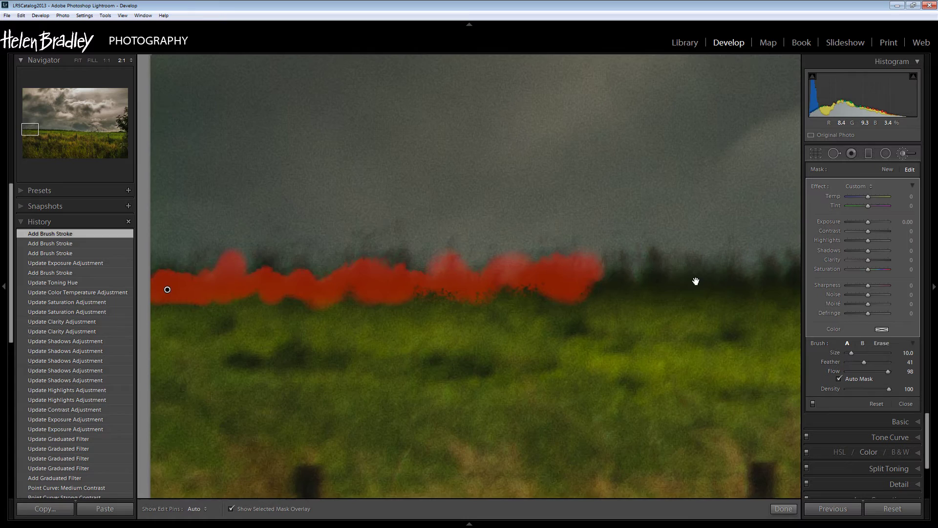
mouse_move(695, 278)
mouse_down()
mouse_move(284, 278)
mouse_move(310, 279)
mouse_move(311, 263)
mouse_move(314, 273)
mouse_move(337, 266)
mouse_move(378, 279)
mouse_move(379, 268)
mouse_move(444, 278)
mouse_move(457, 266)
mouse_move(461, 282)
mouse_move(485, 264)
mouse_move(532, 277)
mouse_up()
key(h)
drag(622, 321, 373, 327)
key(h)
mouse_move(295, 290)
mouse_down()
mouse_move(374, 280)
mouse_move(374, 293)
mouse_move(407, 297)
mouse_move(420, 285)
mouse_move(506, 303)
mouse_move(531, 288)
mouse_move(562, 304)
mouse_up()
Continue painting the treeline mask further right toward the photo's centre
key(h)
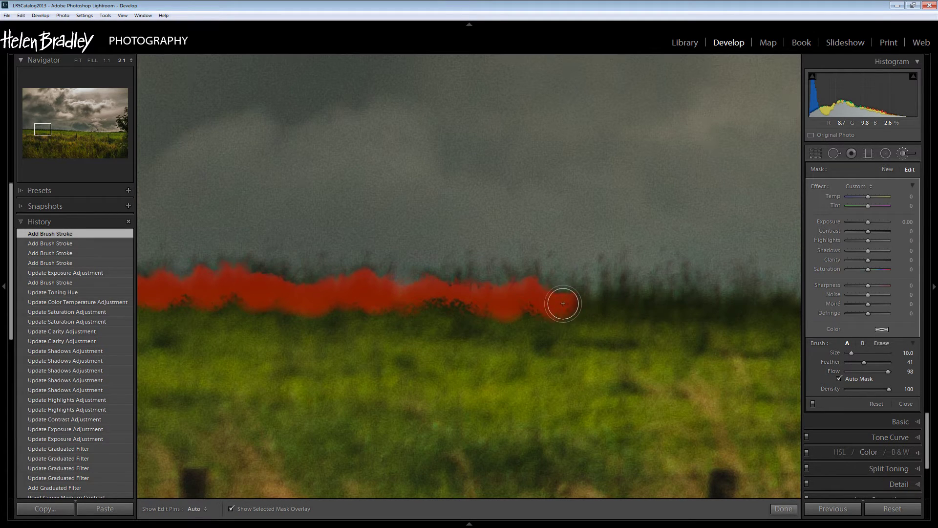
drag(738, 339, 430, 329)
mouse_move(268, 293)
mouse_down()
mouse_move(384, 283)
mouse_move(490, 300)
mouse_move(519, 271)
mouse_move(541, 296)
mouse_move(587, 276)
mouse_move(602, 302)
mouse_move(654, 313)
mouse_up()
drag(716, 329, 404, 321)
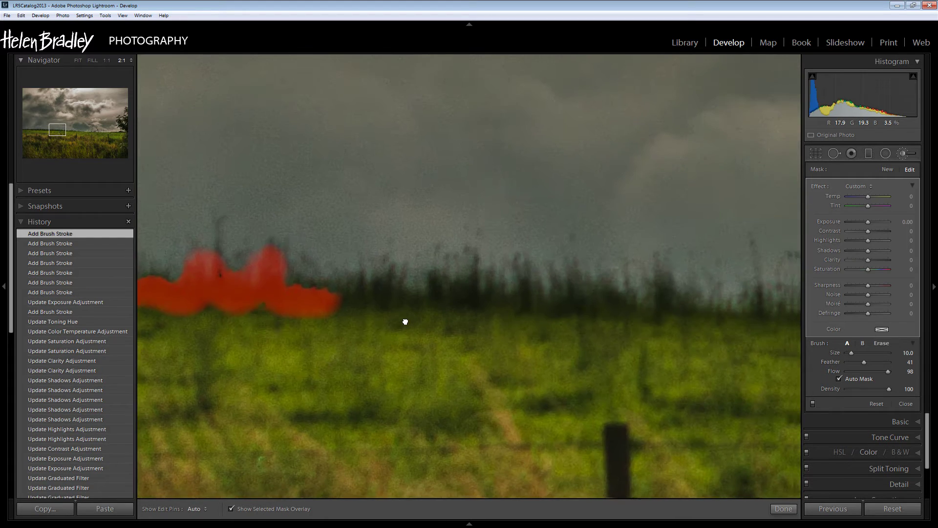
key(h)
drag(335, 295, 489, 292)
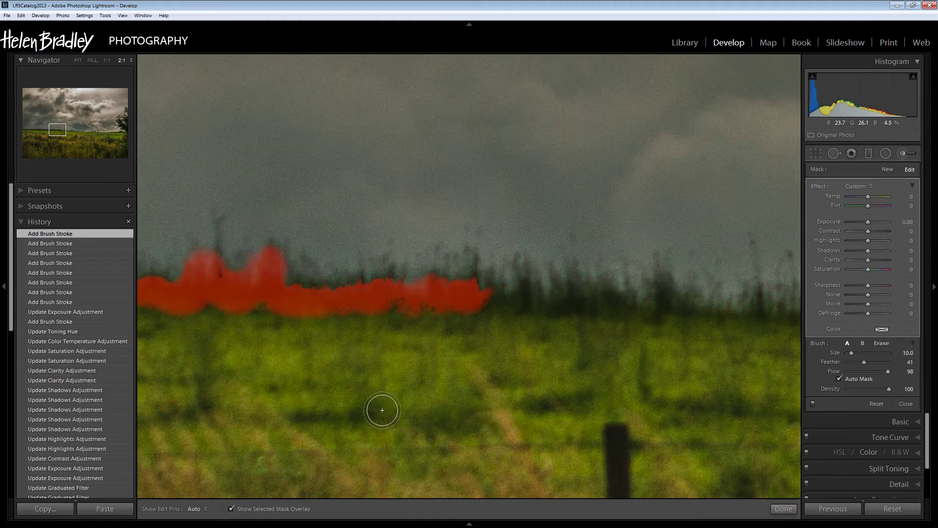
Check the whole photo, touch up the mask's end, and toggle the red overlay
key(z)
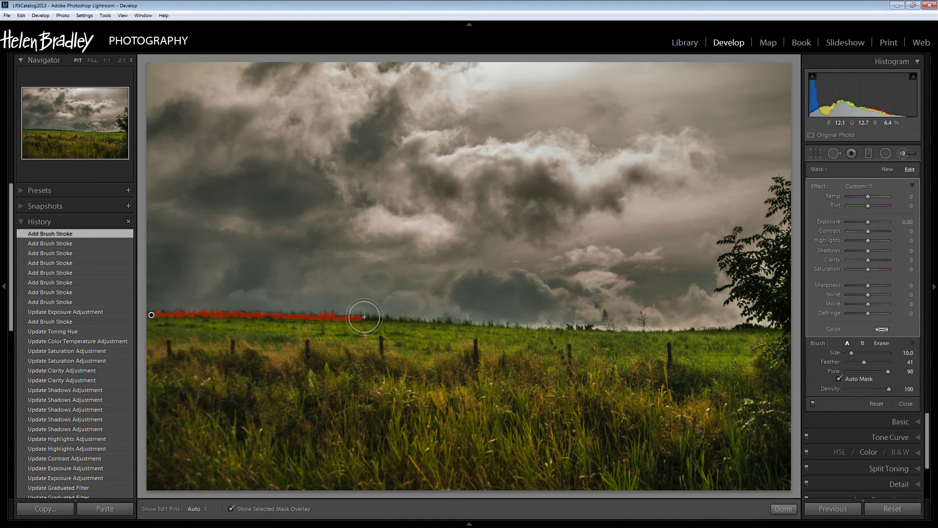
key(z)
mouse_move(517, 293)
mouse_down()
mouse_move(491, 297)
mouse_move(615, 299)
mouse_up()
mouse_move(550, 308)
mouse_down()
mouse_move(495, 299)
mouse_move(642, 317)
mouse_move(333, 319)
mouse_move(303, 306)
mouse_move(336, 289)
mouse_move(398, 312)
mouse_move(569, 321)
mouse_up()
key(h)
key(h)
key(o)
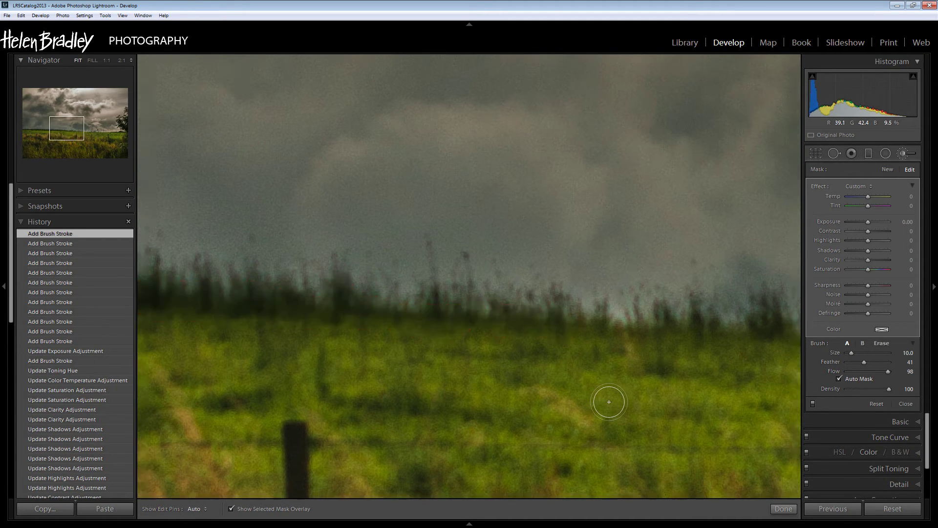
key(z)
key(o)
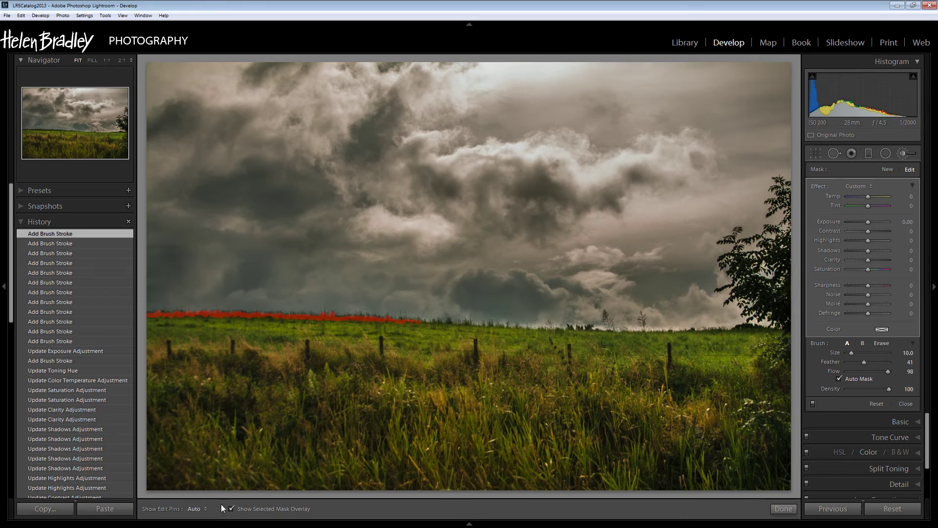
Set the treeline brush to Exposure 0.19, Contrast -38 and Clarity -31
key(o)
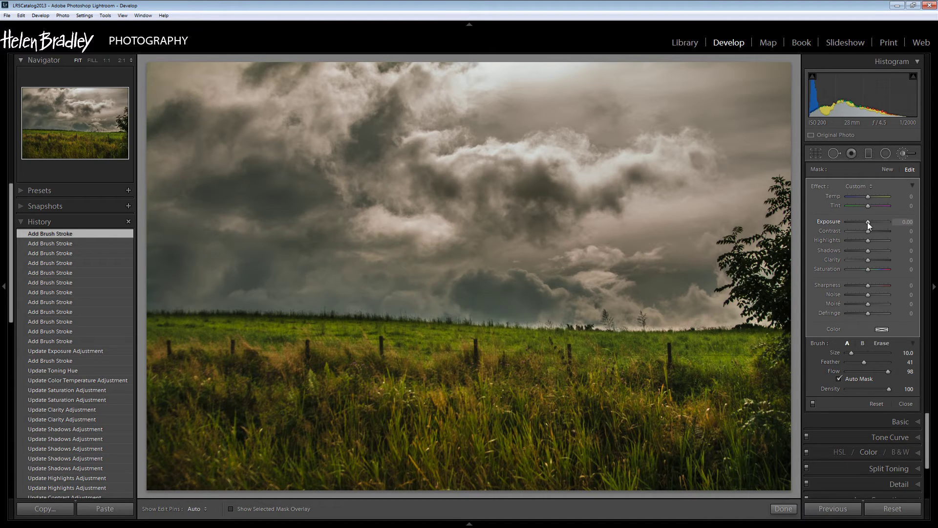
drag(868, 222, 870, 222)
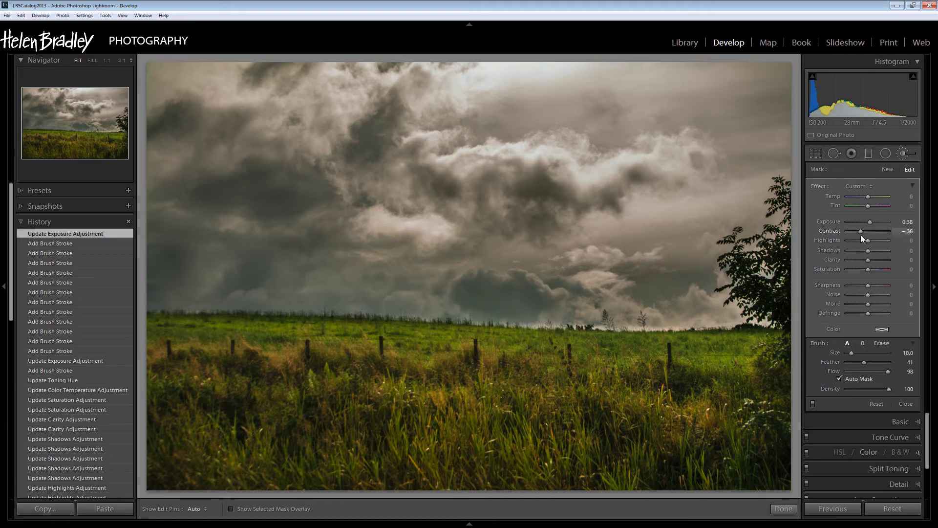
drag(859, 235, 863, 262)
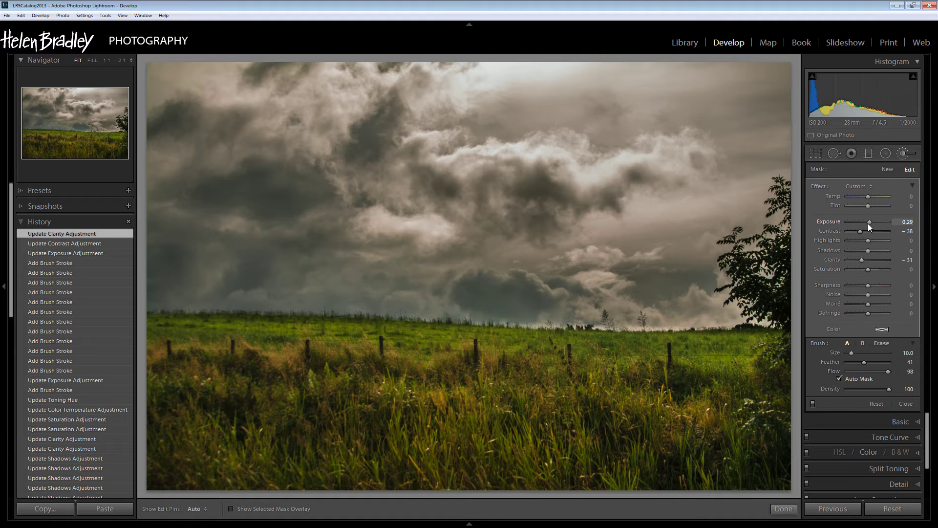
click(868, 224)
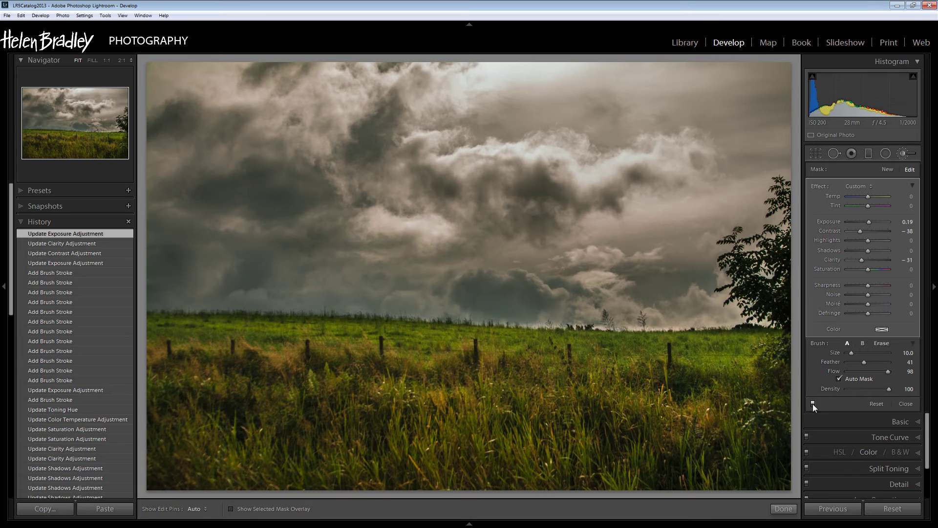
Finish the brush, compare earlier and latest History states, then view the horizon at 2:1
click(783, 509)
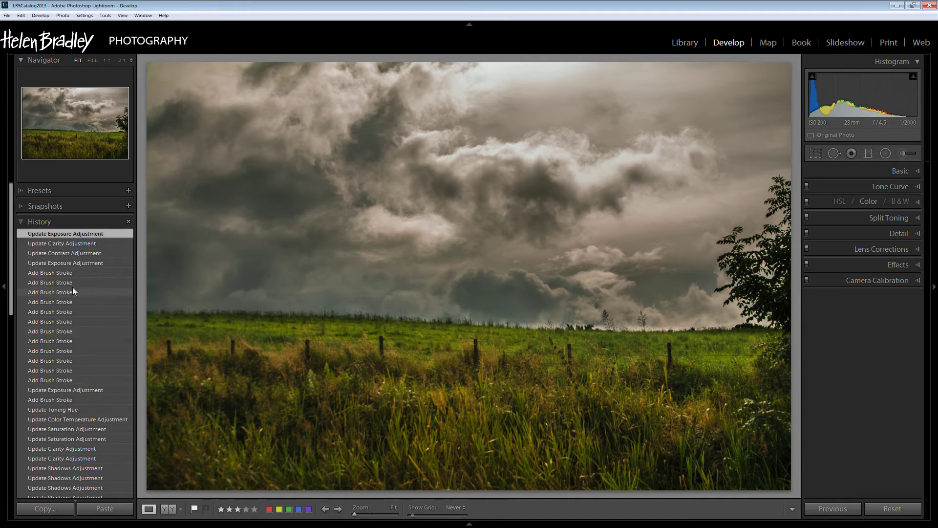
click(57, 272)
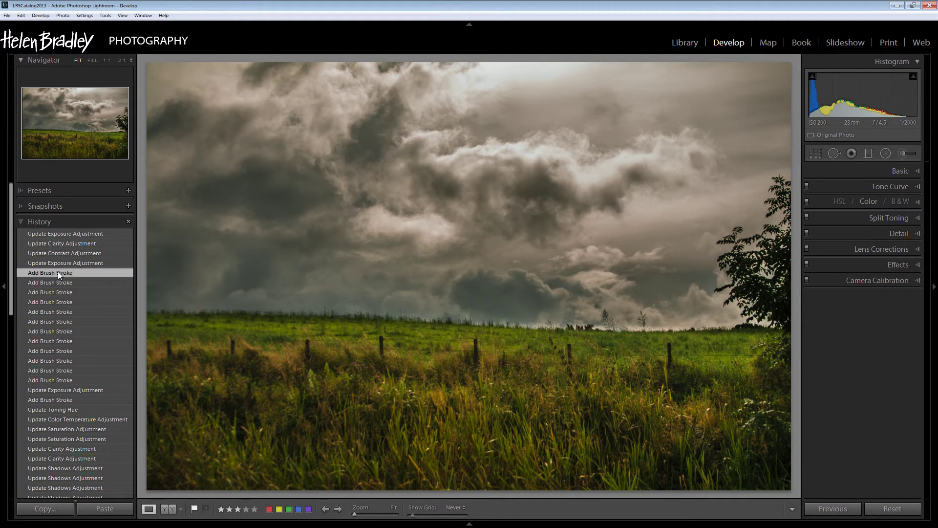
click(69, 233)
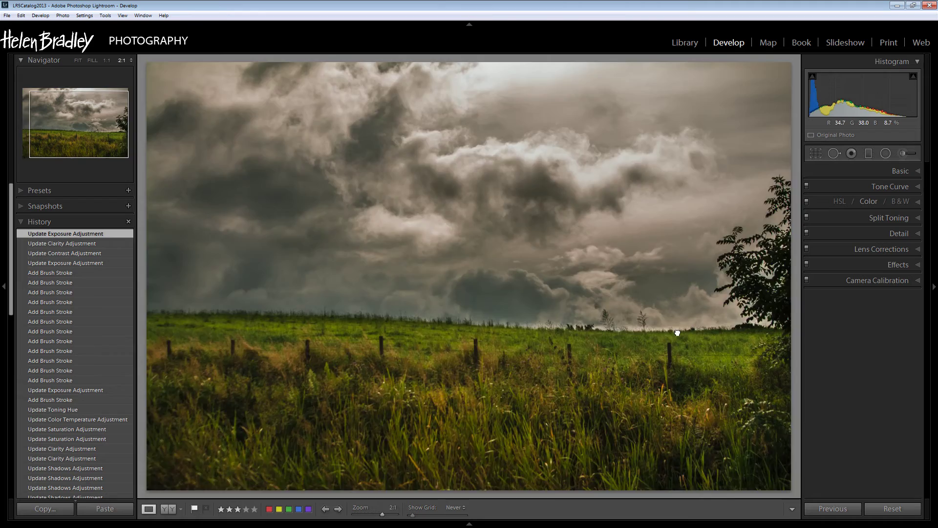
click(640, 330)
drag(433, 322, 498, 326)
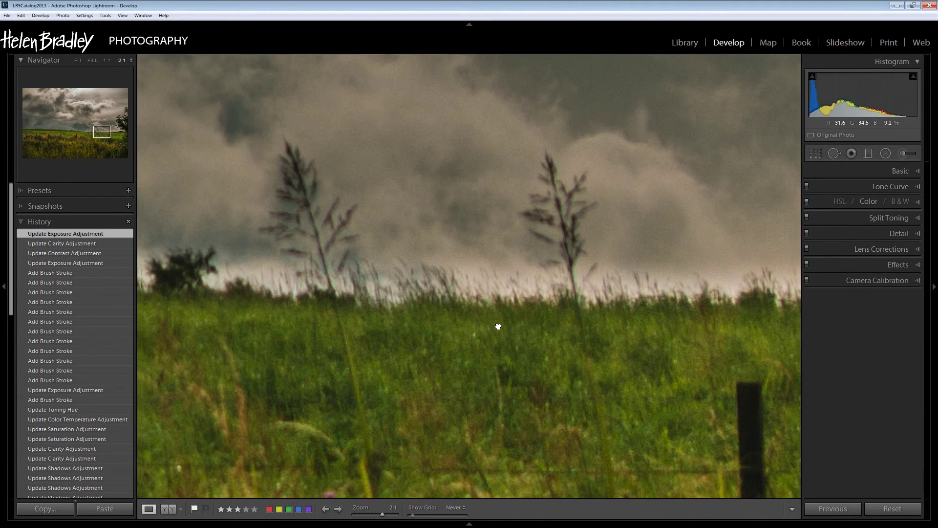
Start a new adjustment brush and paint the distant horizon trees, showing the red overlay
click(902, 154)
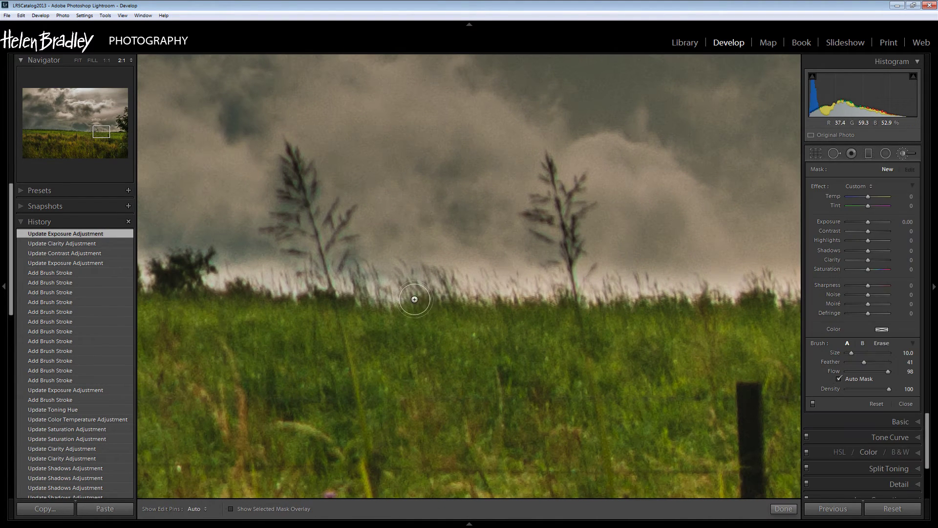
mouse_move(243, 271)
mouse_down()
mouse_move(283, 310)
mouse_move(402, 318)
mouse_up()
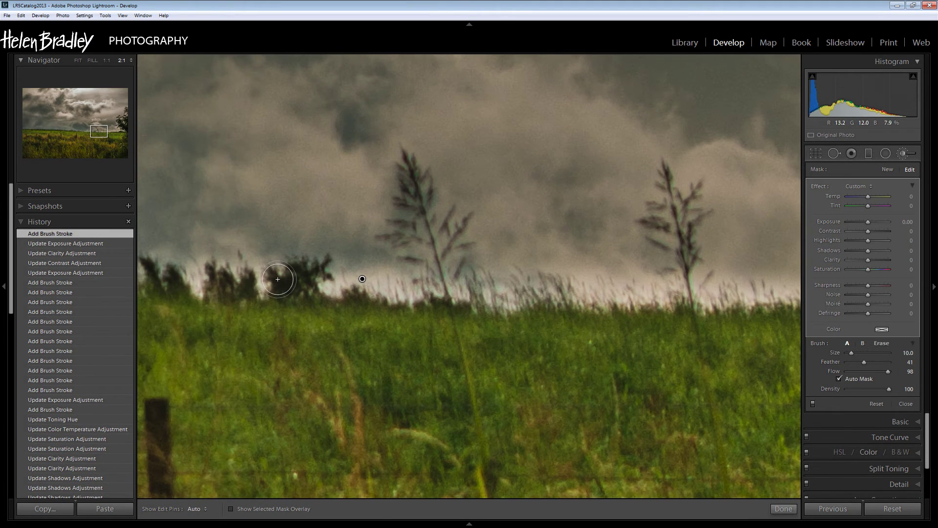
key(h)
click(257, 281)
key(h)
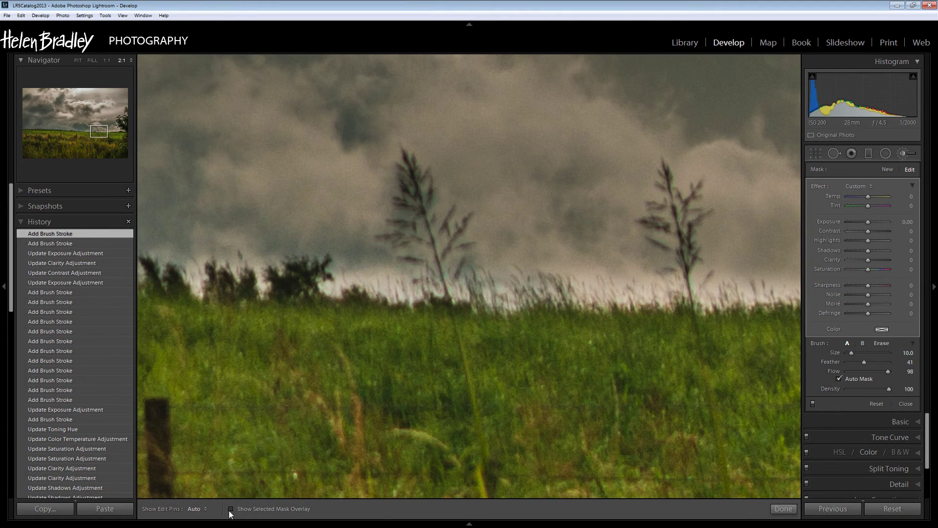
click(231, 509)
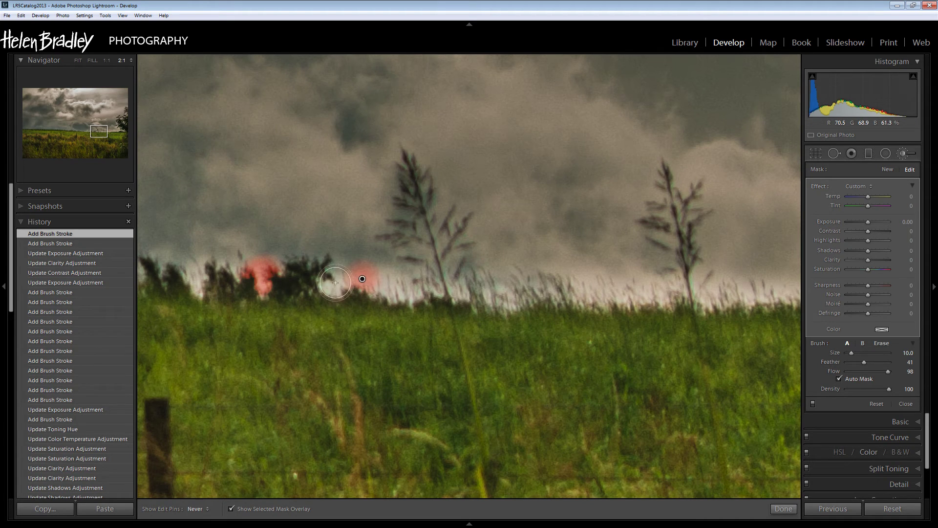
mouse_move(335, 283)
mouse_down()
mouse_move(325, 283)
mouse_move(604, 292)
mouse_move(579, 296)
mouse_up()
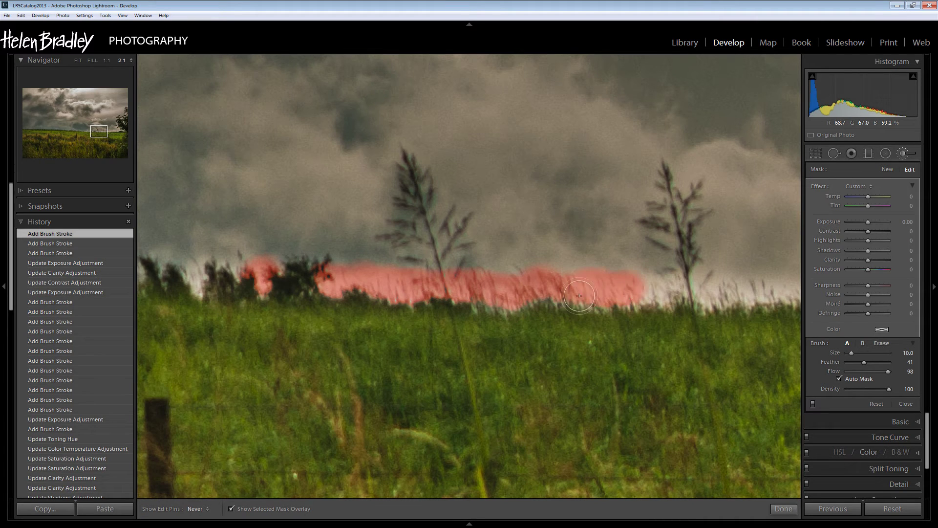
mouse_move(518, 291)
mouse_down()
mouse_move(729, 286)
mouse_move(748, 317)
mouse_move(577, 319)
mouse_move(455, 305)
mouse_move(408, 281)
mouse_move(602, 286)
mouse_move(691, 268)
mouse_up()
Continue the mask along the next stretch of tree line at 2:1
key(h)
mouse_move(741, 293)
mouse_down()
mouse_move(682, 311)
mouse_move(555, 319)
mouse_move(538, 298)
mouse_move(635, 291)
mouse_up()
key(h)
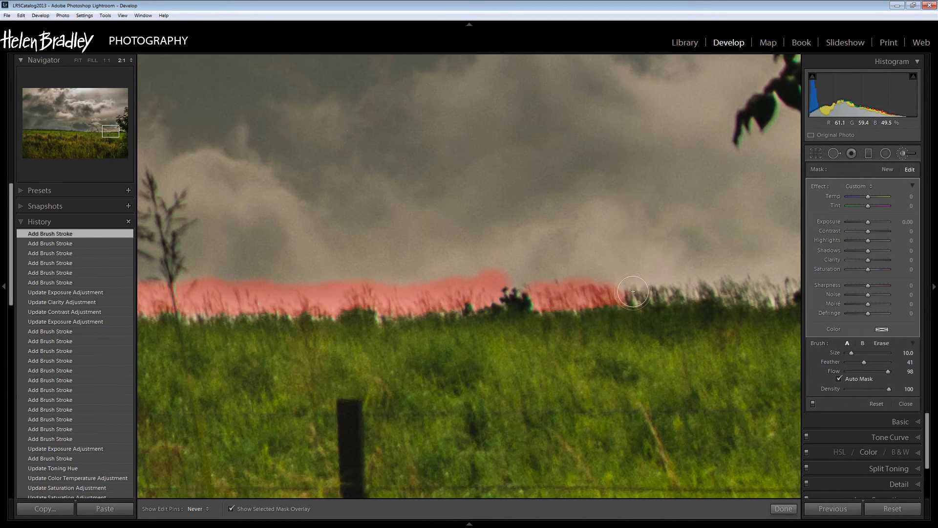
mouse_move(224, 394)
mouse_down()
mouse_move(475, 392)
mouse_move(442, 339)
mouse_up()
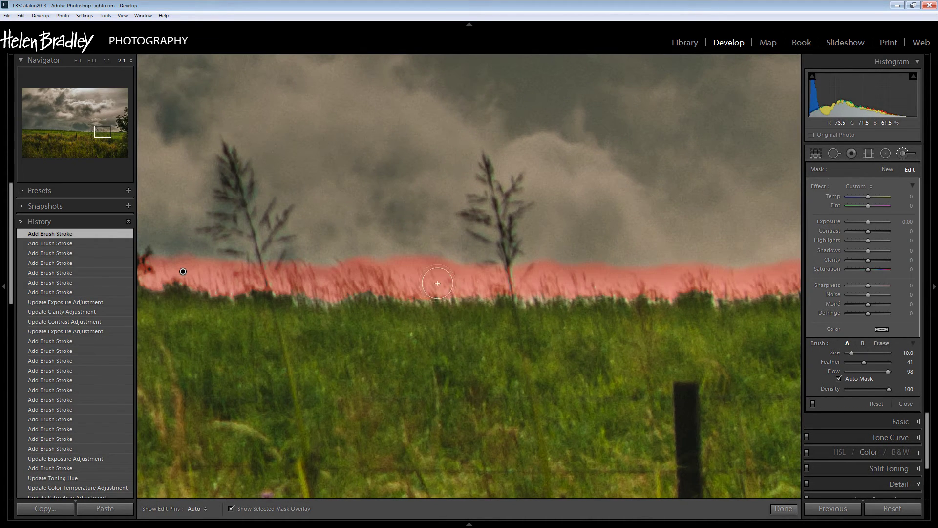
drag(367, 373, 676, 375)
mouse_move(447, 271)
mouse_down()
mouse_move(467, 283)
mouse_move(384, 284)
mouse_up()
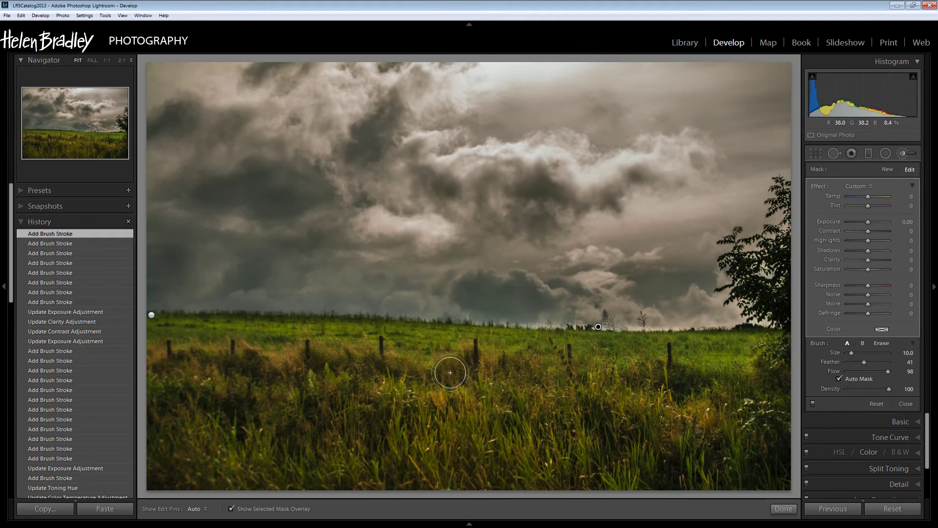
click(347, 306)
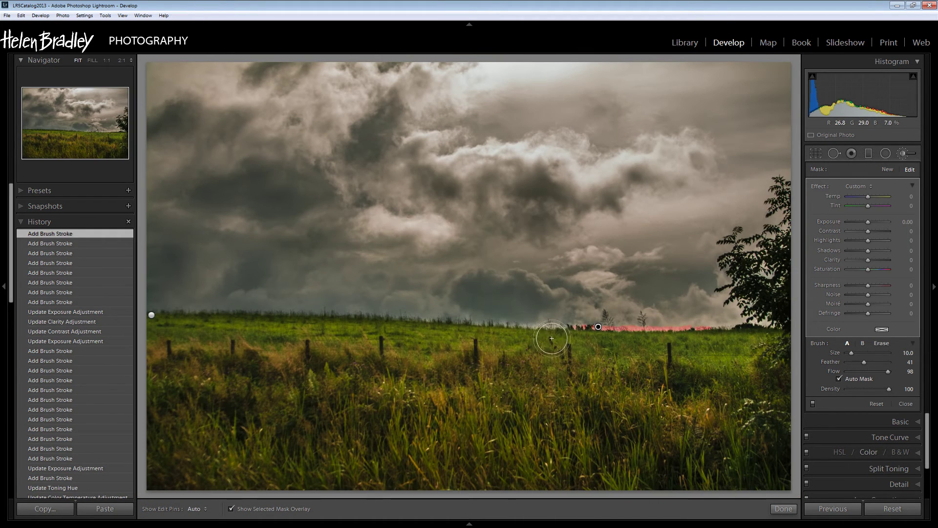
click(538, 332)
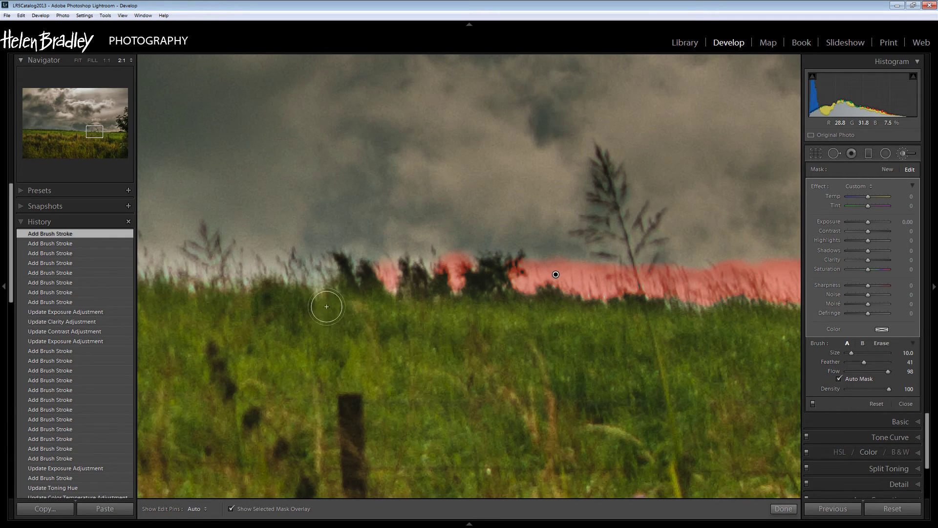
Enlarge the brush to 14, mask the trees leftward, then fit the photo and hide the overlay
drag(268, 335, 564, 356)
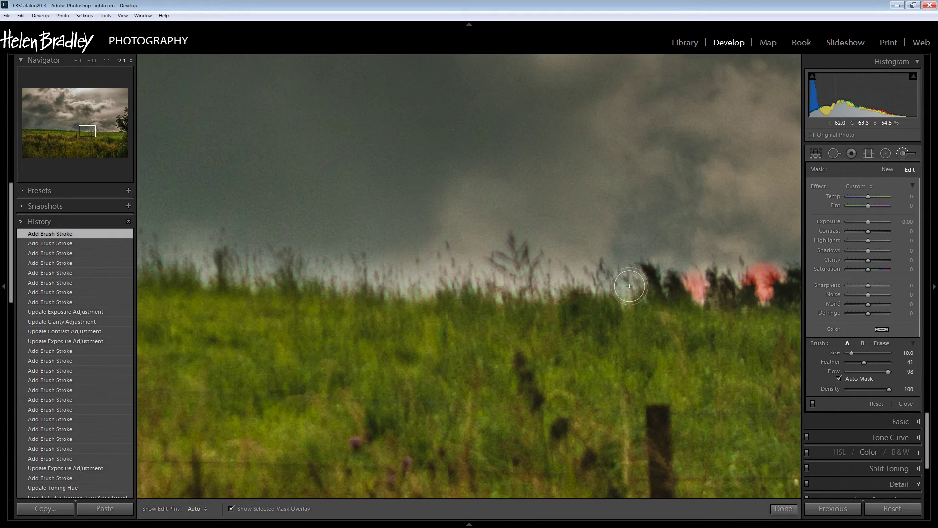
key(h)
mouse_move(652, 284)
mouse_down()
mouse_move(525, 287)
mouse_move(538, 282)
mouse_move(465, 271)
mouse_move(409, 281)
mouse_move(380, 269)
mouse_move(330, 275)
mouse_move(211, 264)
mouse_up()
key(bracketright)
mouse_move(293, 293)
mouse_down()
mouse_move(475, 338)
mouse_move(505, 289)
mouse_up()
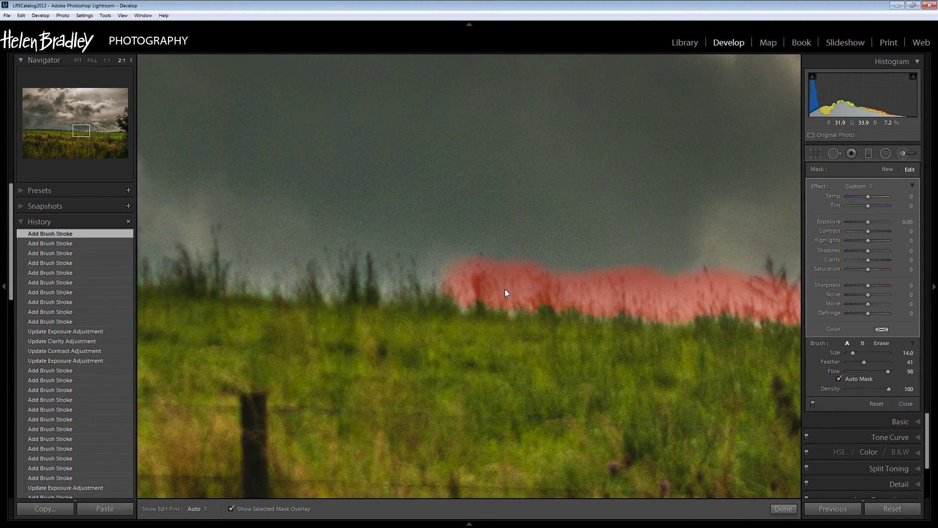
drag(397, 273, 240, 267)
mouse_move(299, 386)
mouse_down()
mouse_move(413, 356)
mouse_move(423, 316)
mouse_up()
mouse_move(393, 276)
mouse_down()
mouse_move(373, 277)
mouse_move(380, 272)
mouse_up()
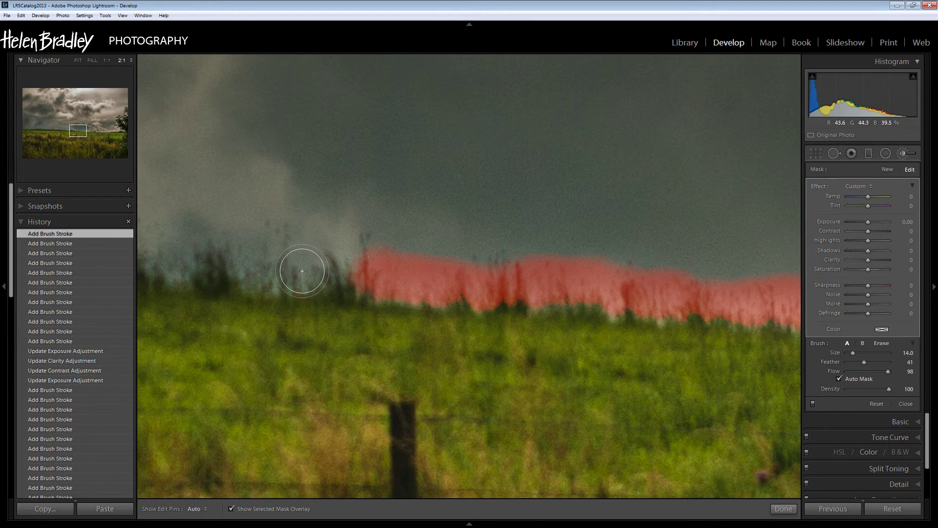
key(z)
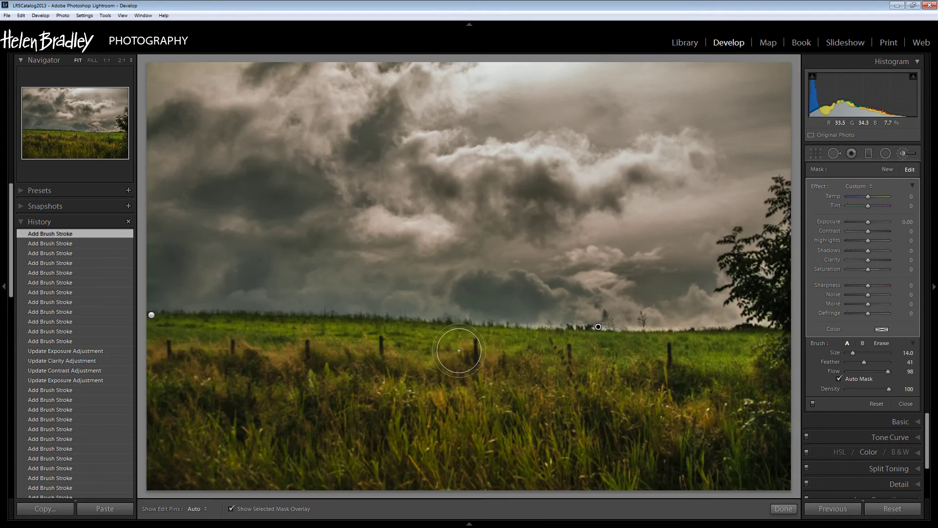
click(230, 510)
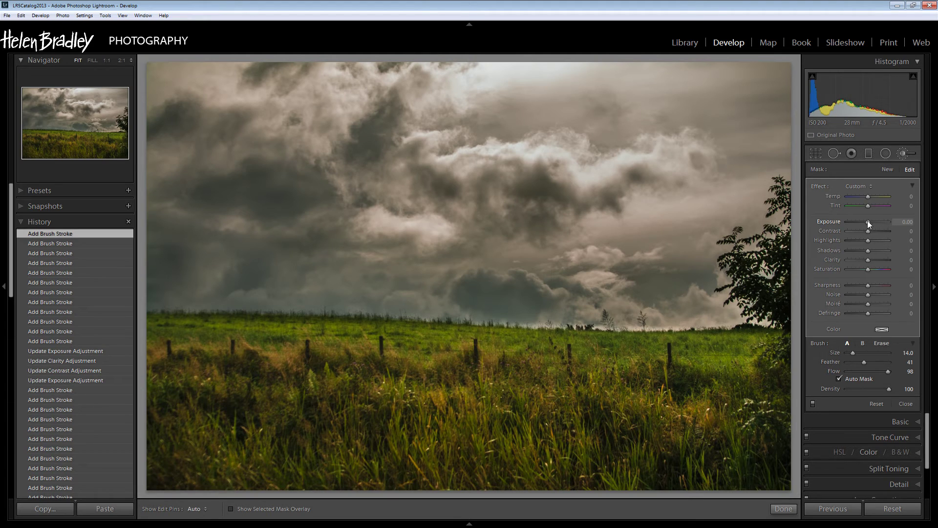
Set the tree-line brush to Exposure -0.38 and Contrast 19, then view the horizon at 2:1
drag(868, 223, 867, 224)
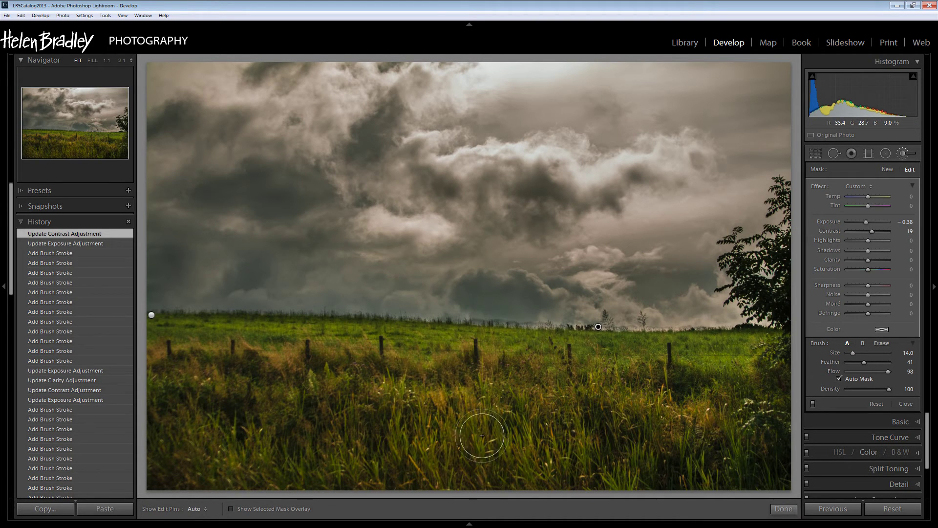
key(z)
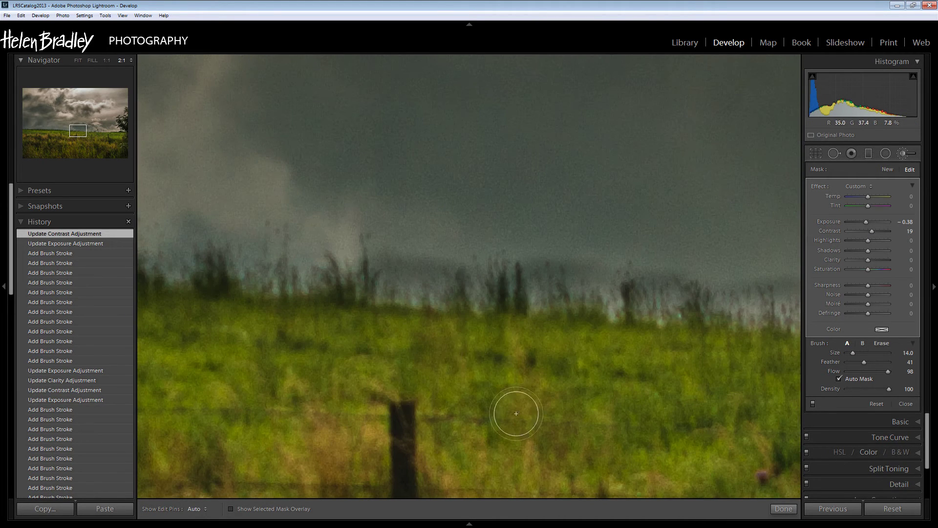
drag(708, 404, 611, 367)
Switch the brush to Erase with feather 69 and erase the mask spill in the sky
click(886, 345)
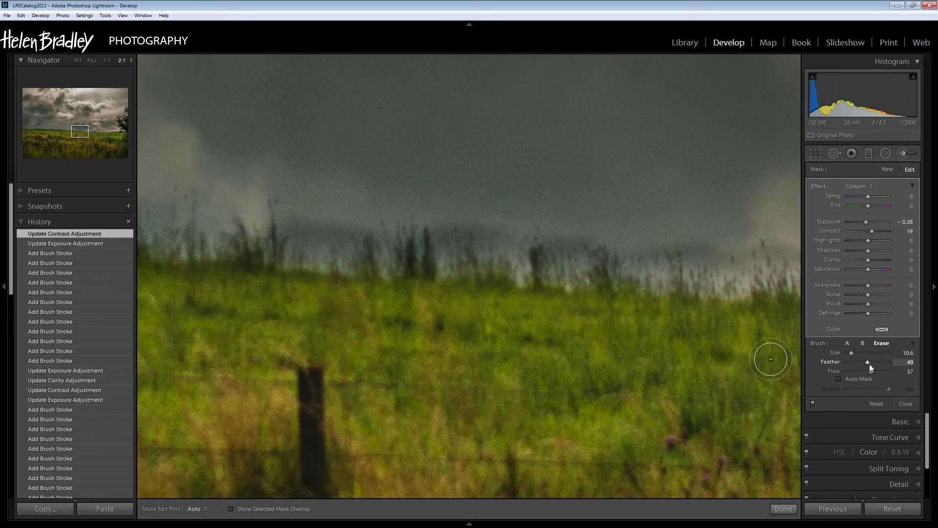
drag(869, 364, 876, 362)
mouse_move(329, 223)
mouse_down()
mouse_move(318, 207)
mouse_move(321, 220)
mouse_move(372, 208)
mouse_up()
drag(430, 206, 440, 208)
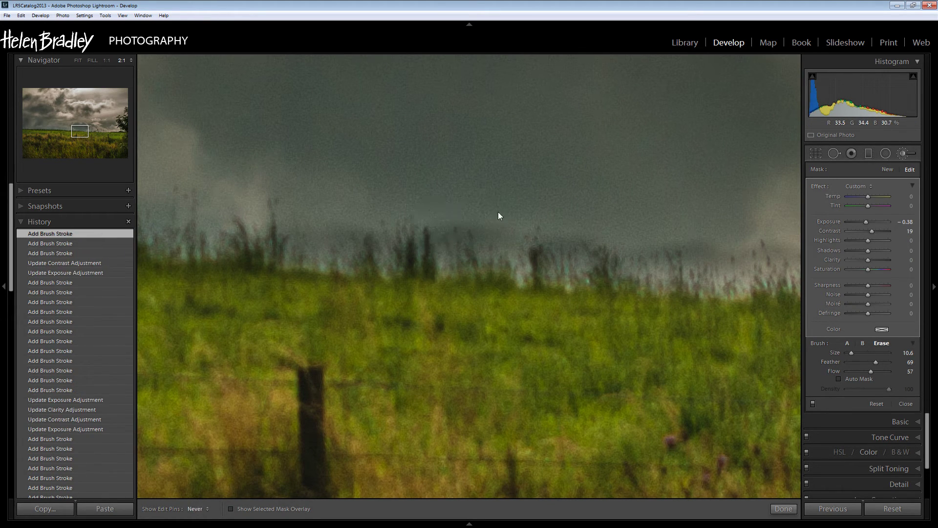
drag(498, 214, 470, 221)
mouse_move(460, 226)
mouse_down()
mouse_move(427, 220)
mouse_move(503, 222)
mouse_up()
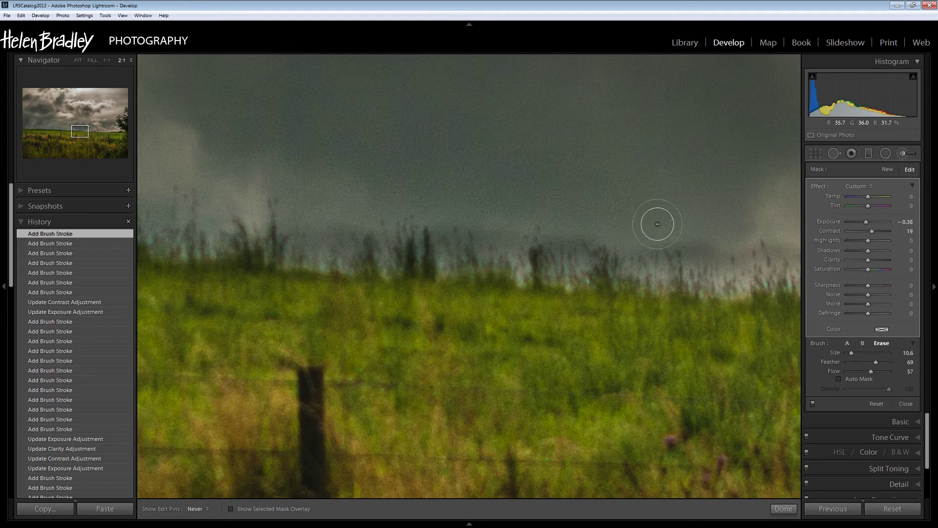
mouse_move(655, 220)
mouse_down()
mouse_move(699, 236)
mouse_move(665, 230)
mouse_up()
drag(655, 235, 635, 242)
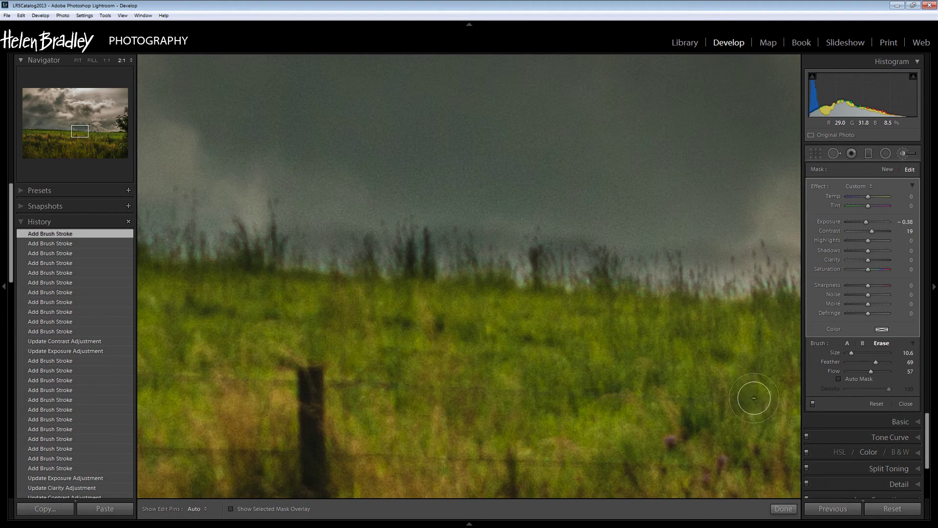
drag(735, 383, 448, 372)
mouse_move(357, 200)
mouse_down()
mouse_move(390, 218)
mouse_move(484, 210)
mouse_move(465, 216)
mouse_move(655, 276)
mouse_move(241, 279)
mouse_up()
click(465, 216)
Erase the darkening that spilled along the horizon and above the tree line
key(h)
drag(596, 260, 703, 254)
drag(703, 254, 724, 249)
key(h)
mouse_move(714, 386)
mouse_down()
mouse_move(655, 399)
mouse_move(487, 391)
mouse_up()
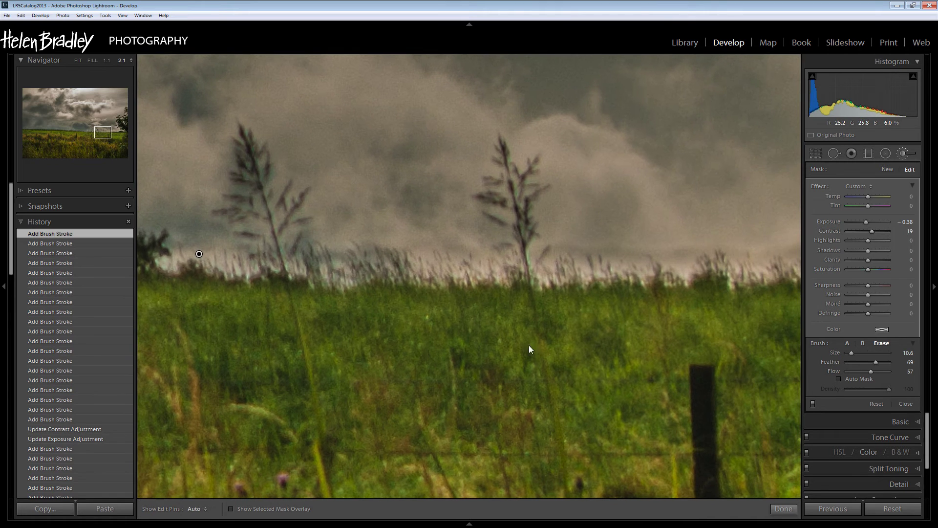
mouse_move(556, 243)
mouse_down()
mouse_move(685, 234)
mouse_move(689, 269)
mouse_up()
key(h)
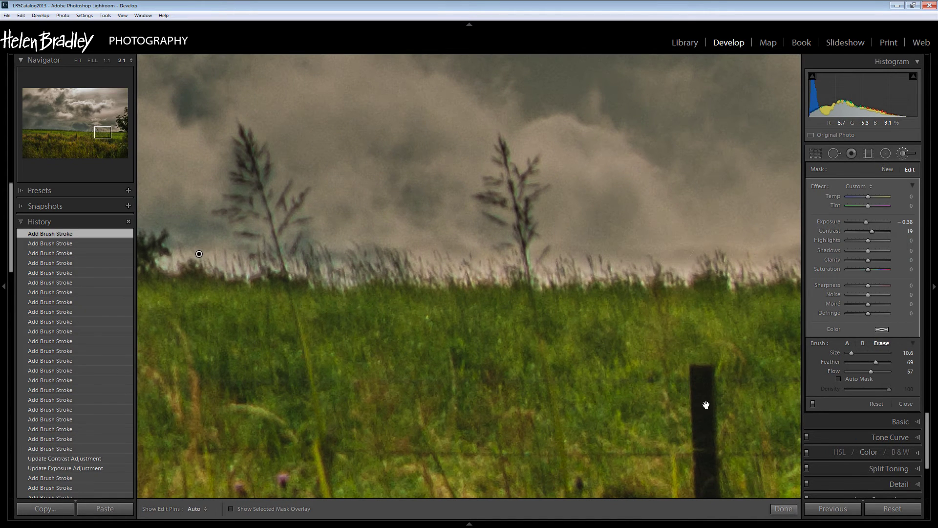
mouse_move(706, 404)
mouse_down()
mouse_move(412, 409)
mouse_move(397, 397)
mouse_up()
mouse_move(457, 229)
mouse_down()
mouse_move(421, 215)
mouse_move(375, 236)
mouse_up()
drag(518, 230, 541, 237)
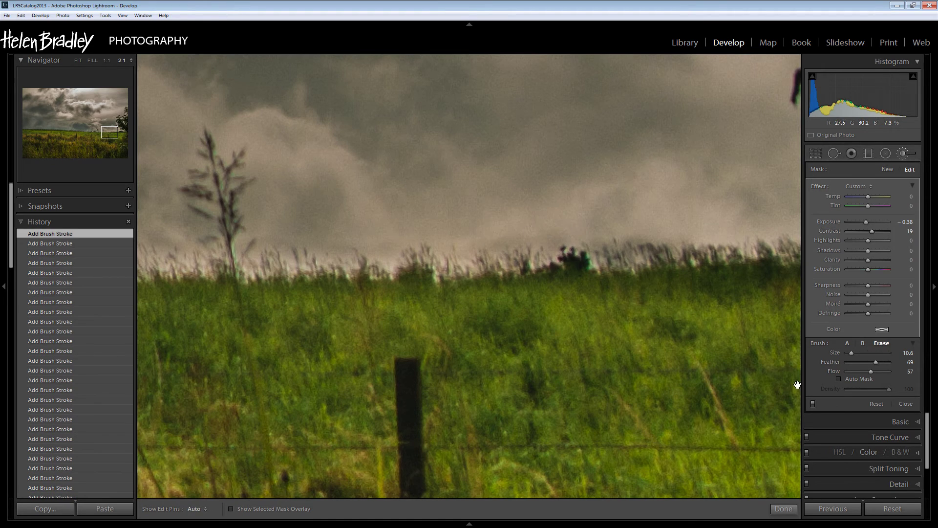
key(h)
drag(679, 361, 373, 392)
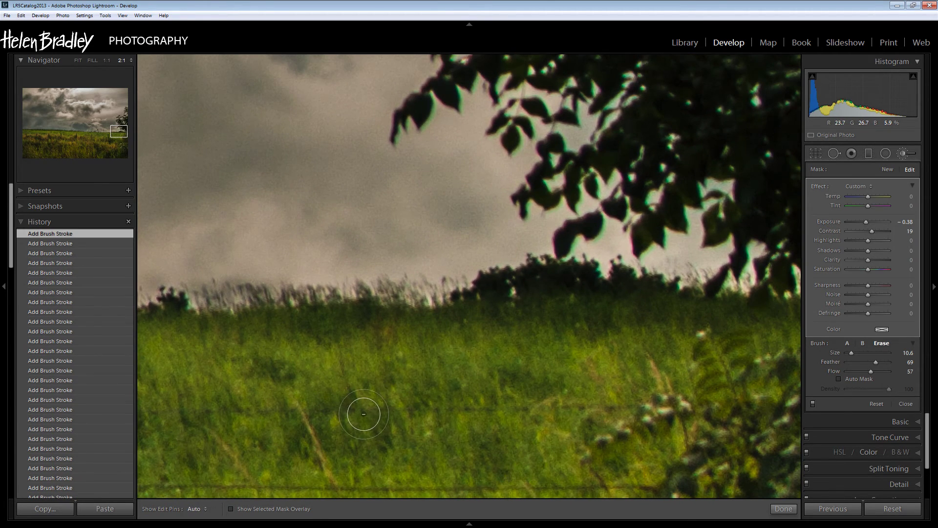
Inspect the horizon at close zoom, panning across the field and tree line
key(z)
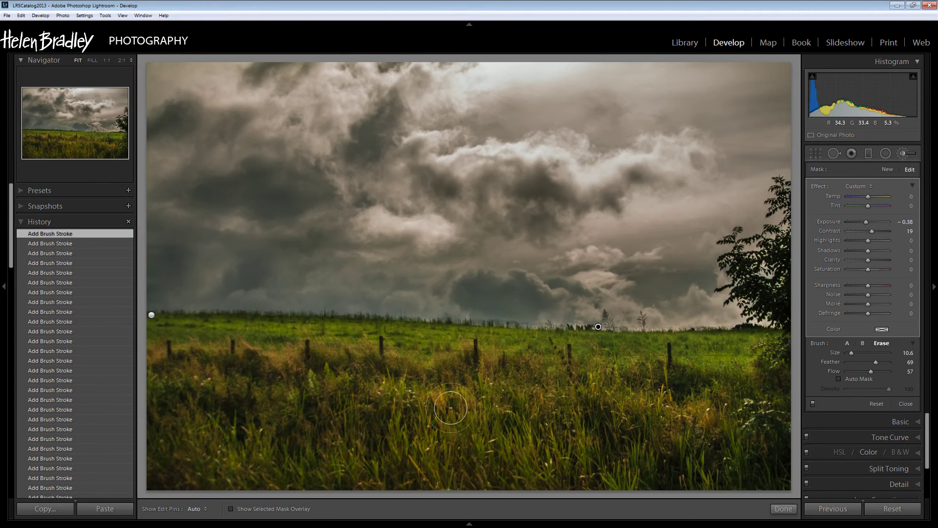
key(z)
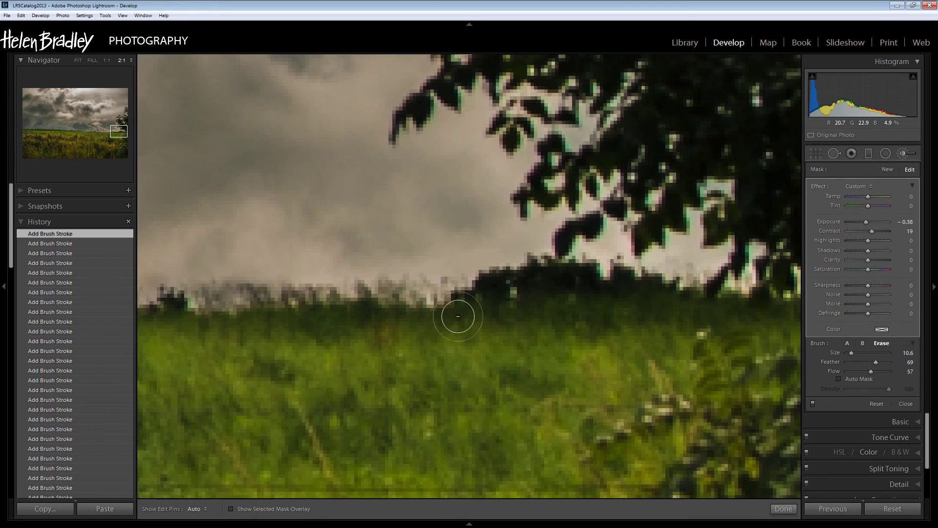
mouse_move(315, 336)
mouse_down()
mouse_move(201, 405)
mouse_move(513, 342)
mouse_up()
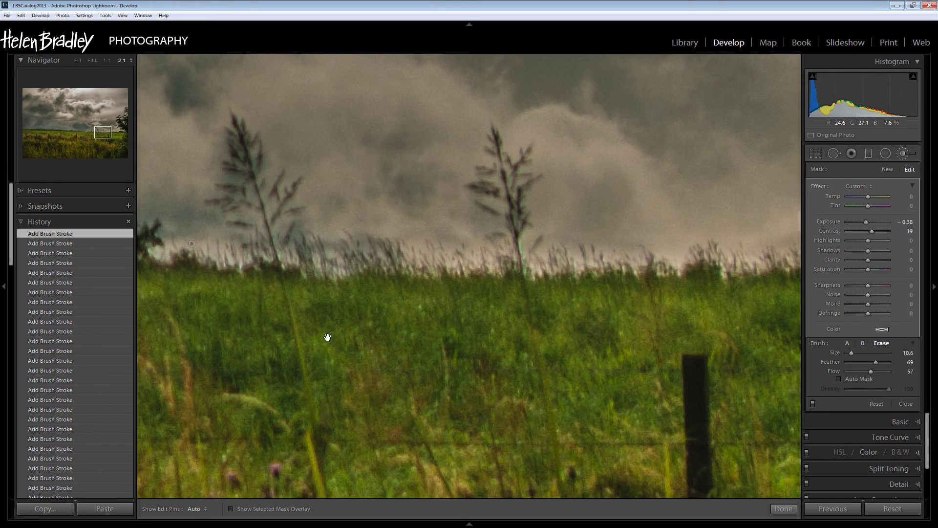
mouse_move(328, 338)
mouse_down()
mouse_move(649, 379)
mouse_move(379, 381)
mouse_move(697, 373)
mouse_move(408, 382)
mouse_move(471, 396)
mouse_up()
key(h)
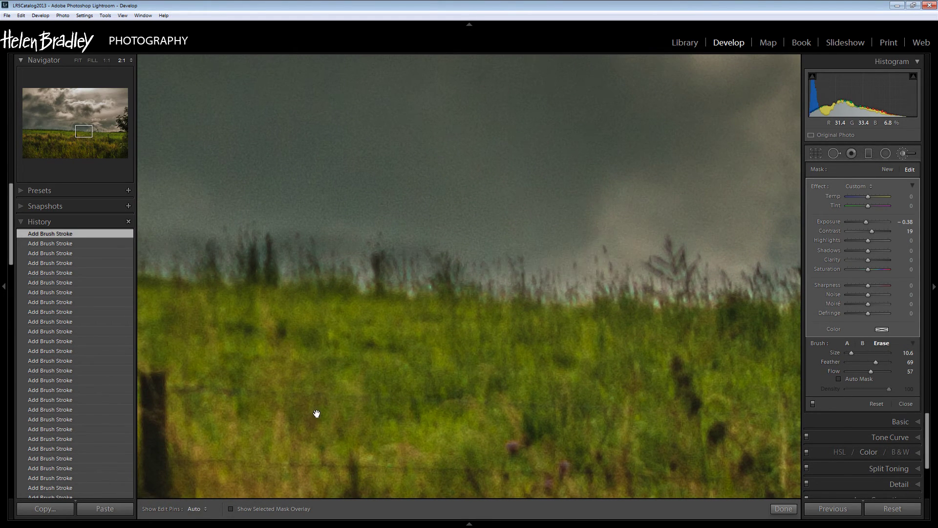
drag(317, 414, 570, 440)
key(h)
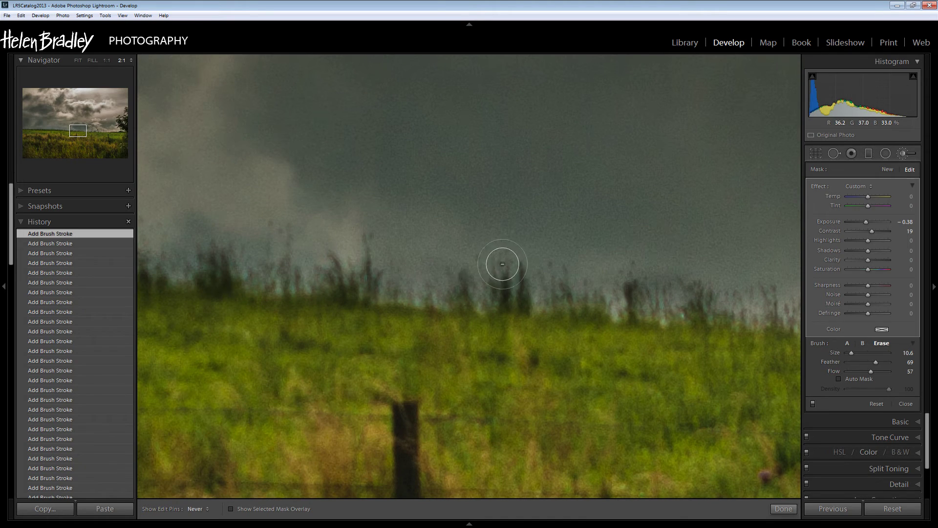
key(h)
drag(386, 440, 735, 456)
drag(361, 434, 686, 424)
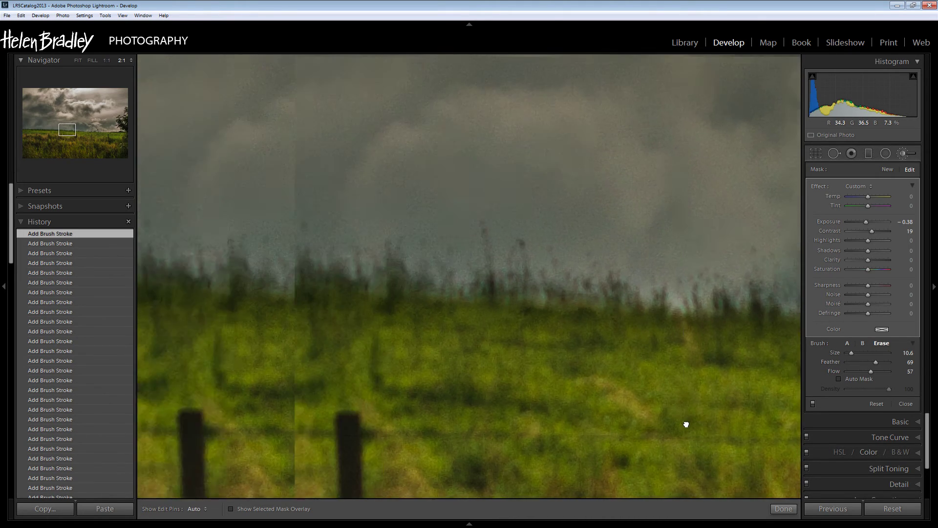
drag(246, 442, 356, 450)
Fit the photo, finish the brush, preview an earlier Add Brush Stroke state, then return to the latest
key(z)
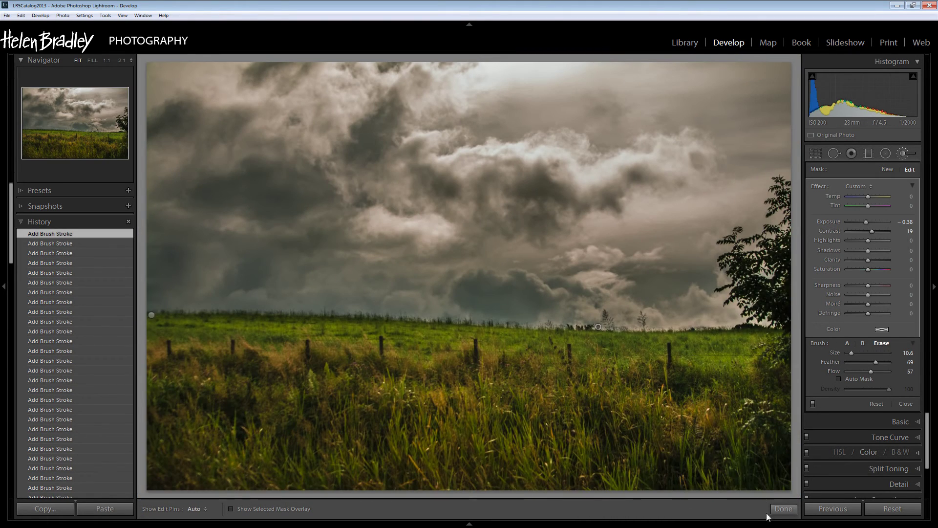
click(783, 510)
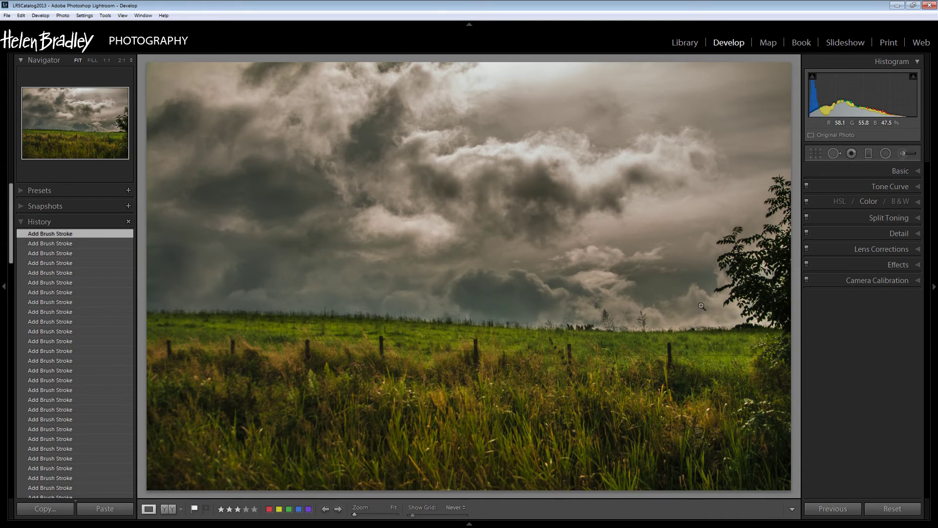
scroll(66, 301, down, 5)
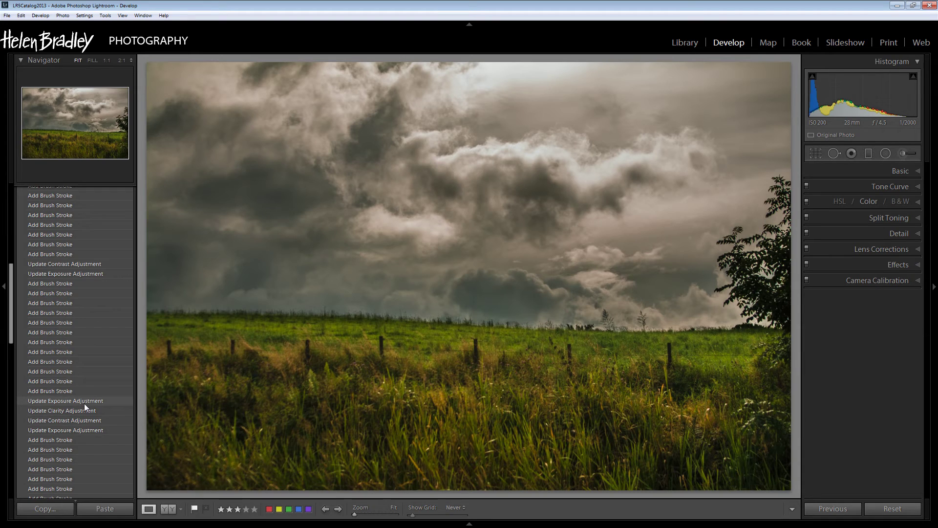
click(75, 392)
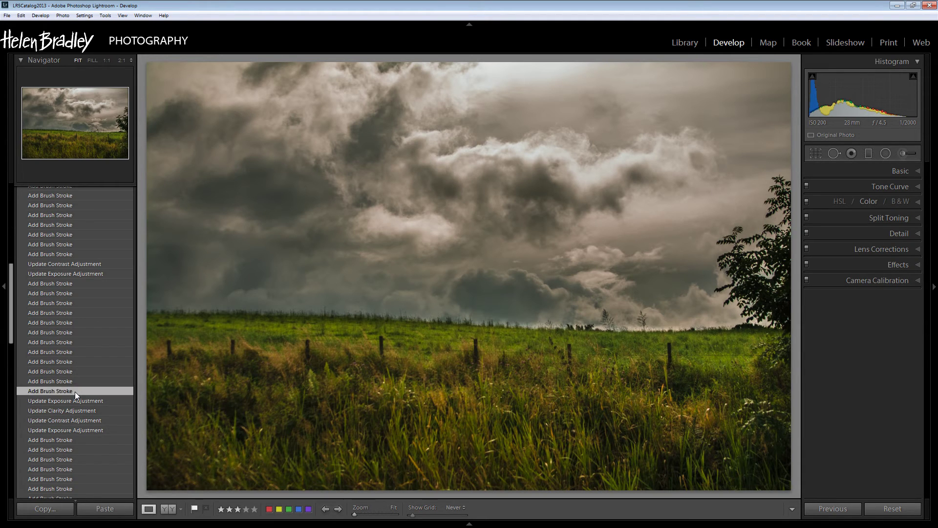
scroll(68, 381, up, 5)
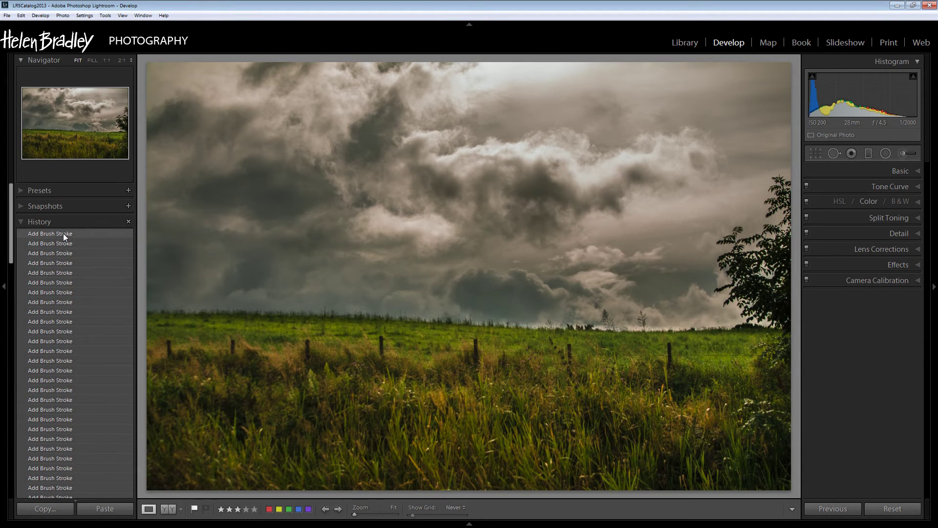
click(64, 234)
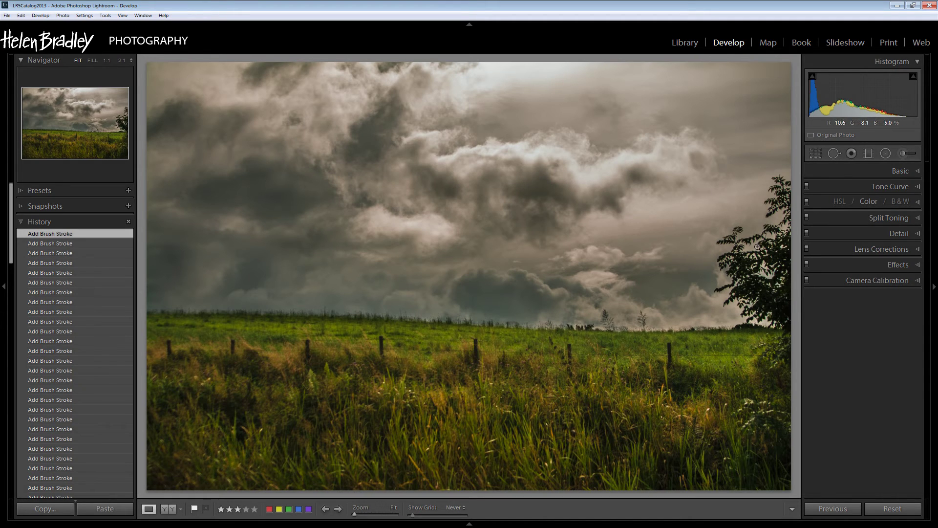
Start a new, larger brush and mask the right-edge tree's trunk and branches in red
click(903, 154)
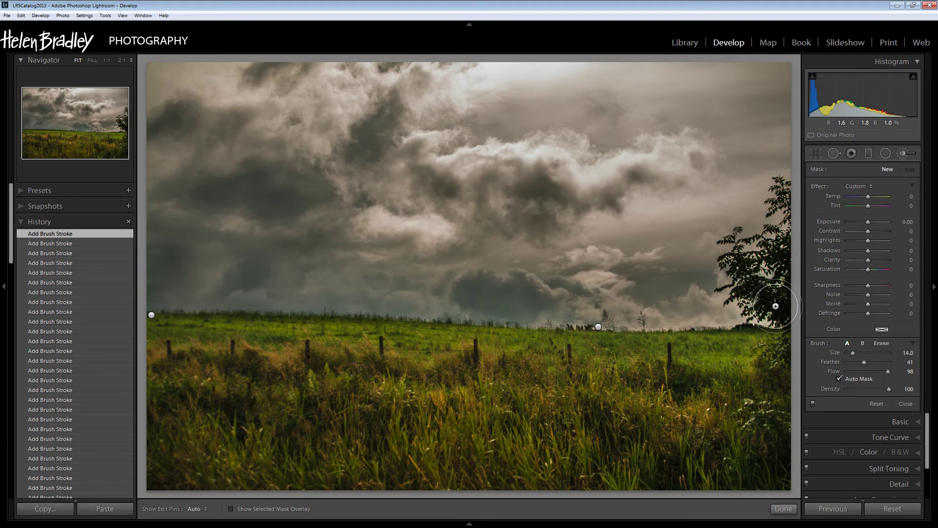
scroll(775, 307, up, 5)
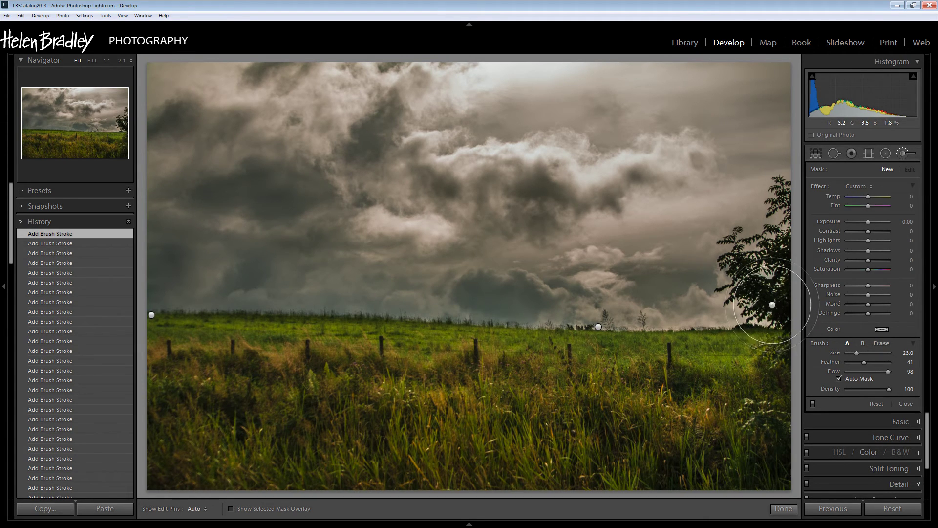
mouse_move(773, 308)
mouse_down()
mouse_move(782, 300)
mouse_move(780, 309)
mouse_up()
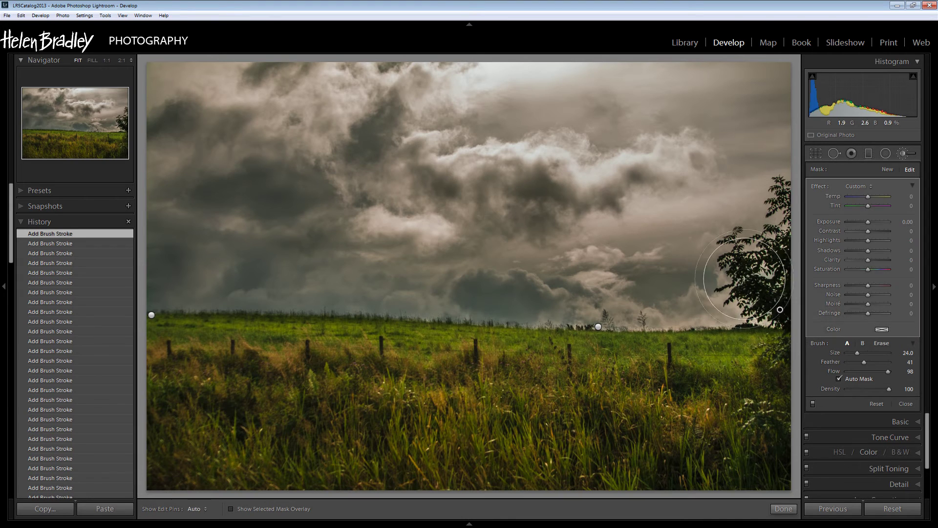
click(231, 510)
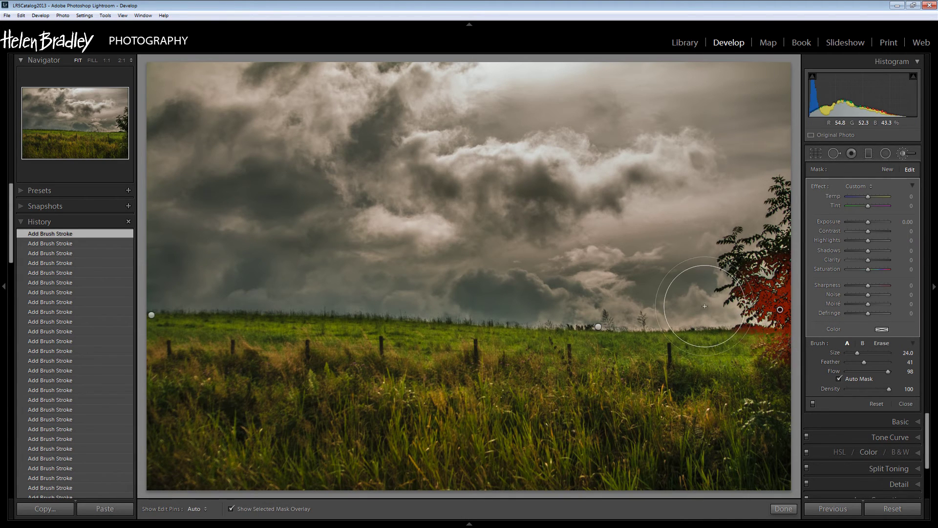
mouse_move(741, 261)
mouse_down()
mouse_move(733, 254)
mouse_move(771, 210)
mouse_move(779, 178)
mouse_move(784, 191)
mouse_move(779, 169)
mouse_move(772, 255)
mouse_up()
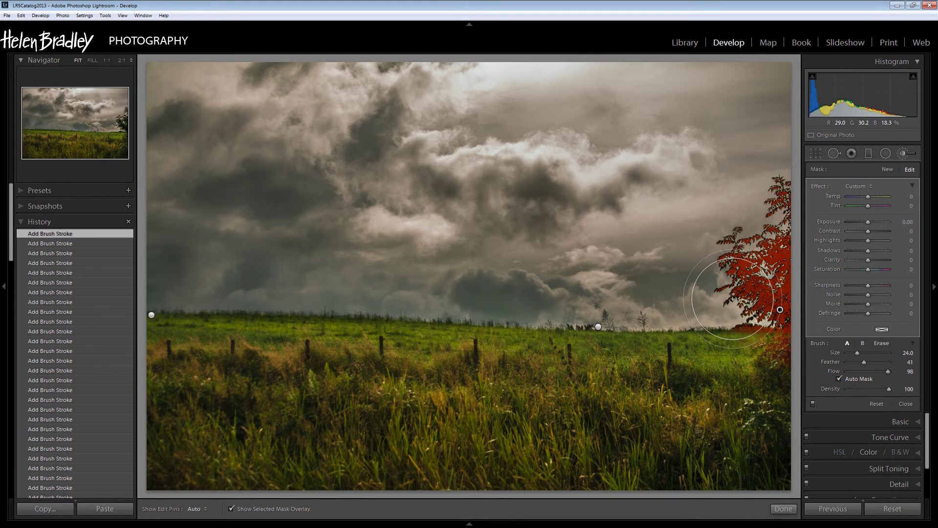
mouse_move(732, 299)
mouse_down()
mouse_move(751, 291)
mouse_move(754, 273)
mouse_move(782, 295)
mouse_move(767, 323)
mouse_up()
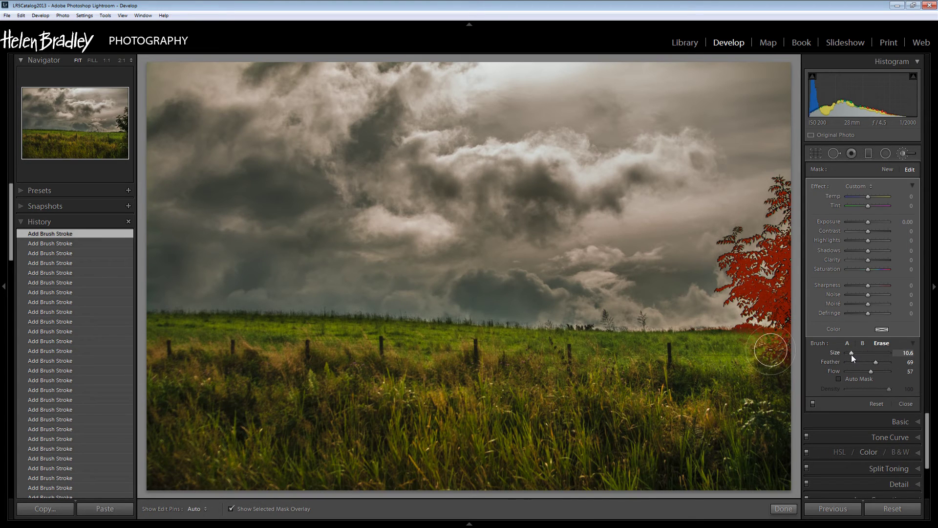
Shrink the erase brush to Size 8.2, Feather 19 and trim the tree mask's horizon overspill
mouse_move(851, 352)
mouse_down()
mouse_move(857, 363)
mouse_move(851, 352)
mouse_up()
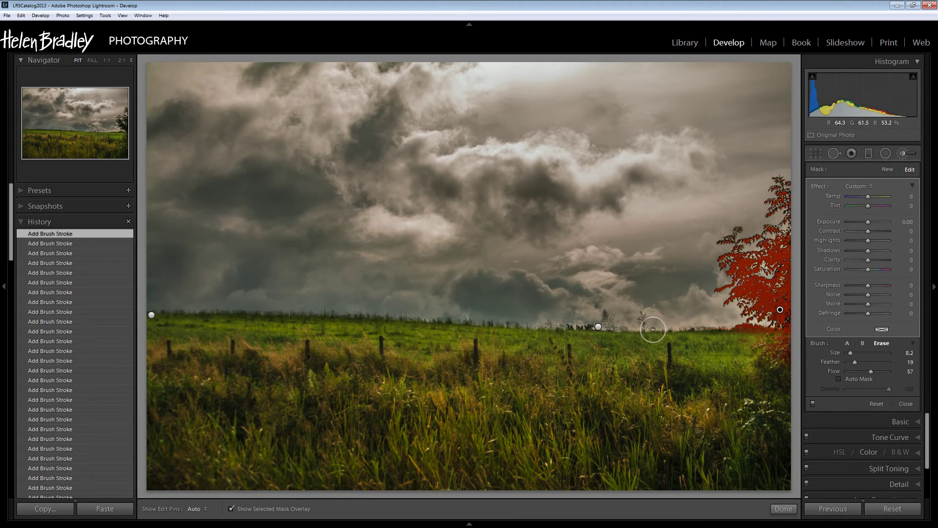
key(h)
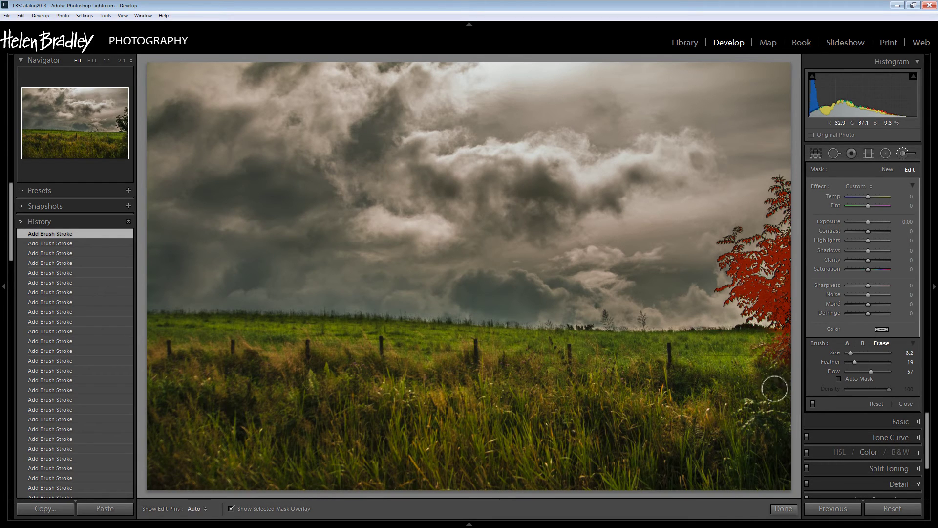
Brighten the tree adjustment with Exposure 1.14, Shadows 40 and Clarity 36, and finish the brush edit
key(h)
click(234, 508)
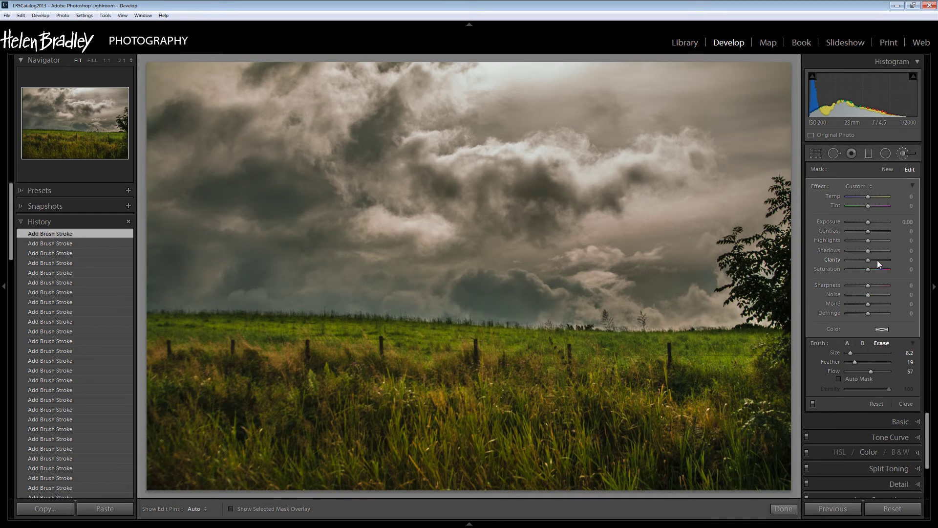
drag(868, 221, 873, 223)
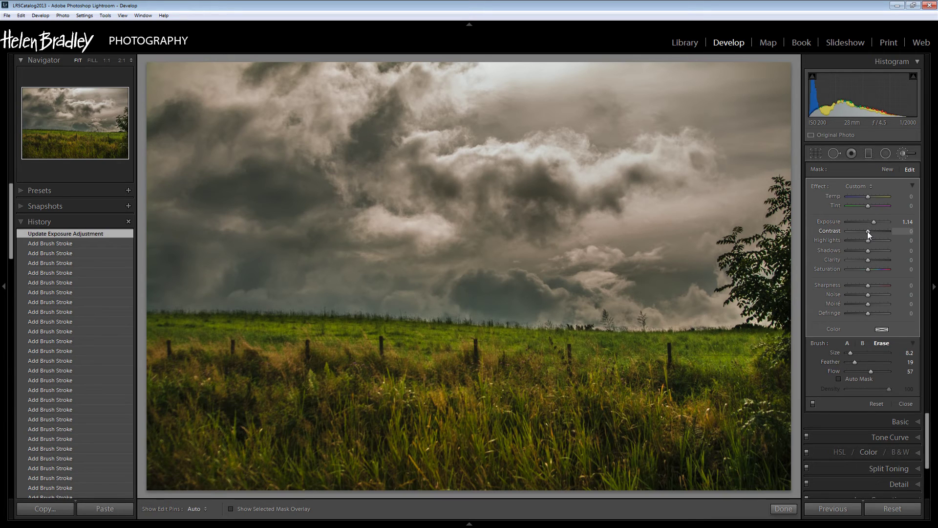
drag(868, 252, 876, 262)
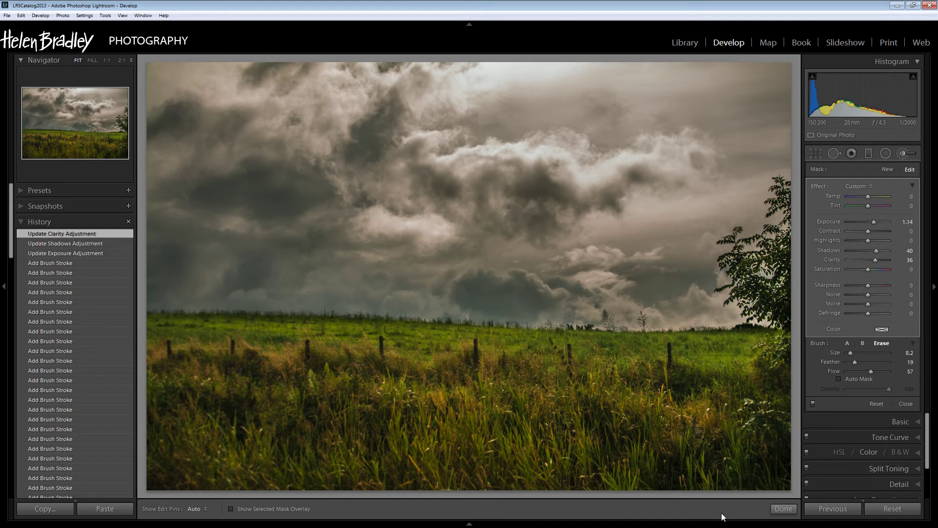
click(783, 508)
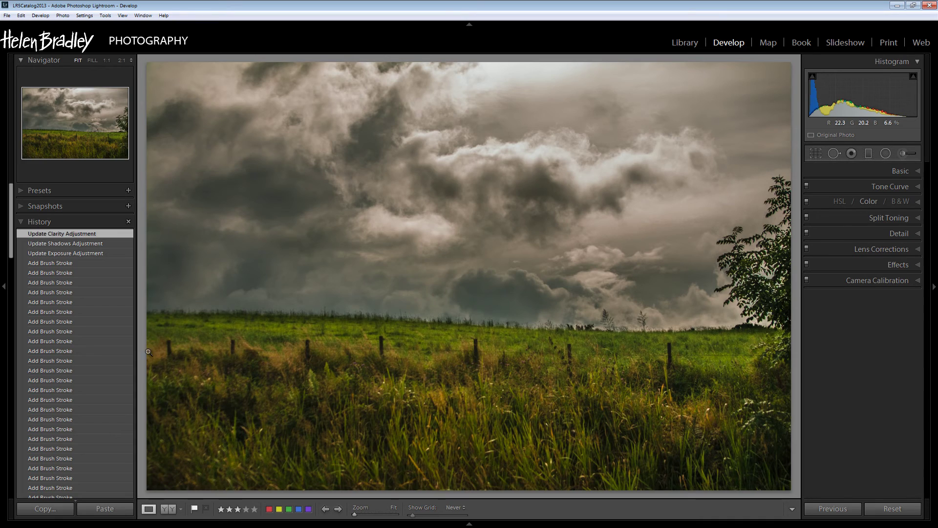
Zoom in on the fence line and start a new brush at Size 16.4, Feather 12
click(163, 353)
drag(324, 370, 383, 327)
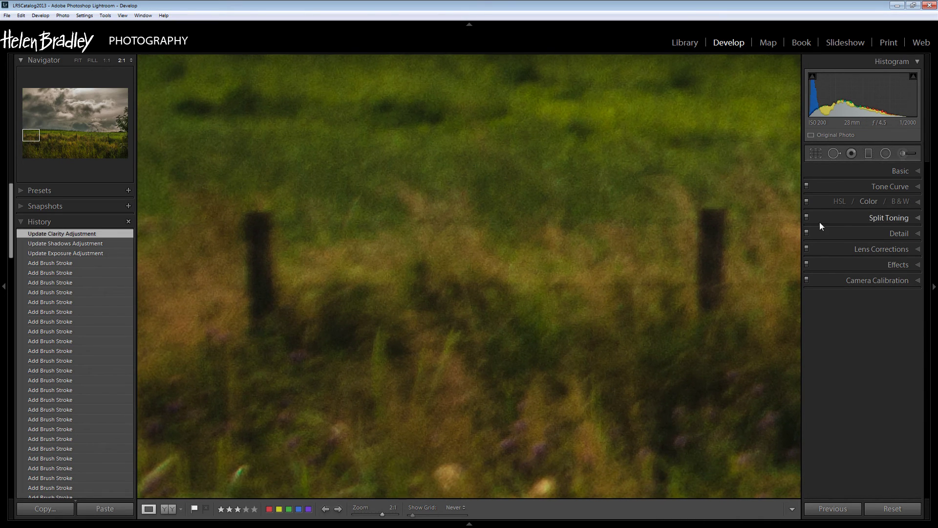
click(904, 153)
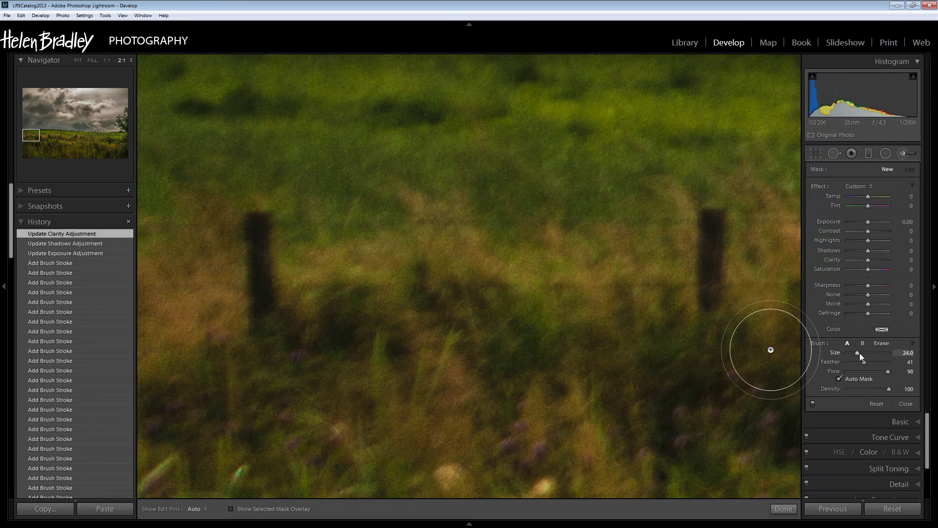
mouse_move(865, 362)
mouse_down()
mouse_move(853, 364)
mouse_move(854, 353)
mouse_up()
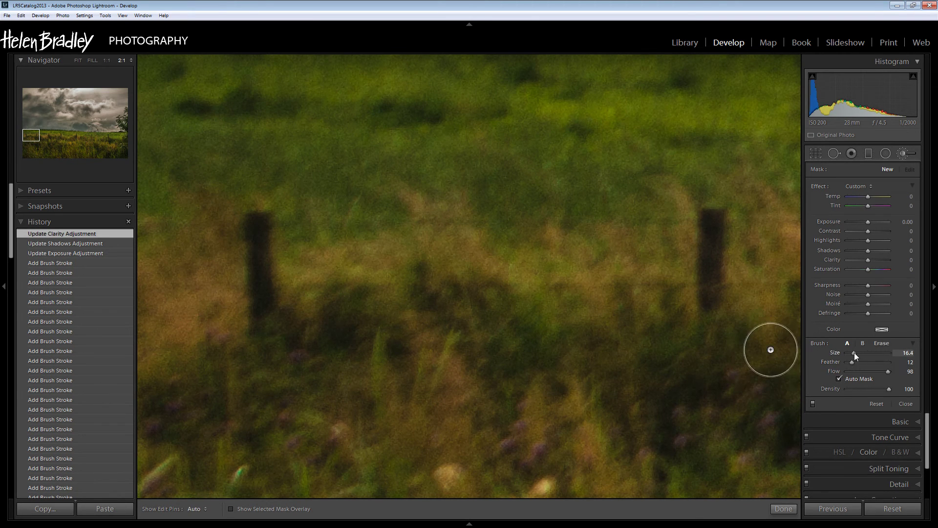
Paint the mask down the left, right and centre fence posts with the red overlay shown
click(255, 225)
drag(254, 220, 256, 317)
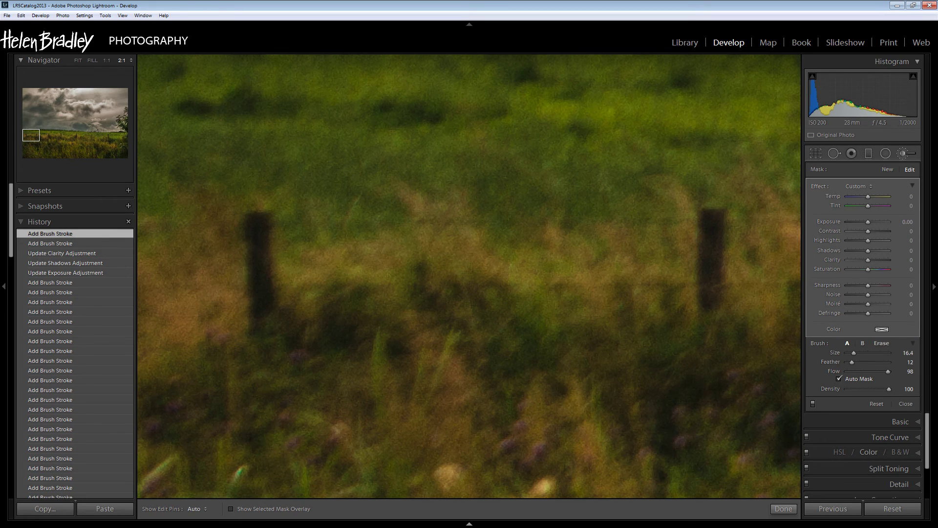
click(231, 510)
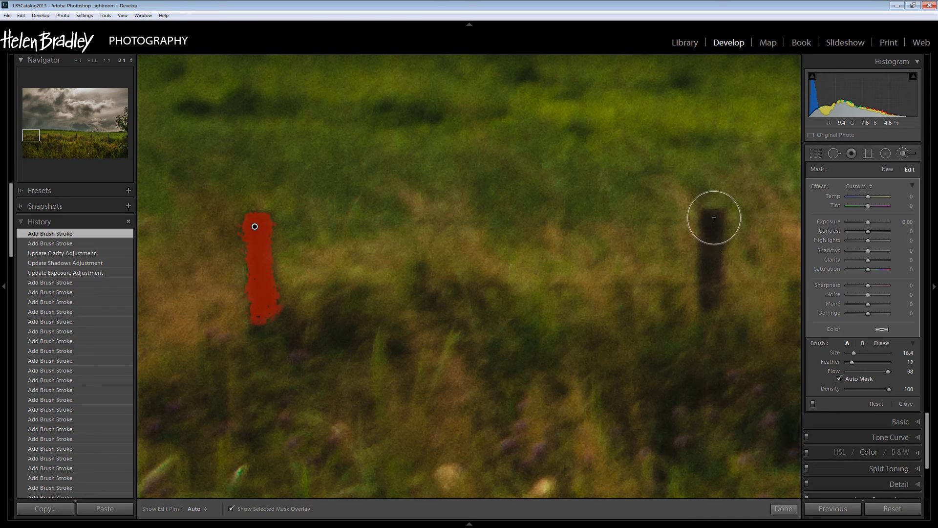
drag(714, 217, 713, 305)
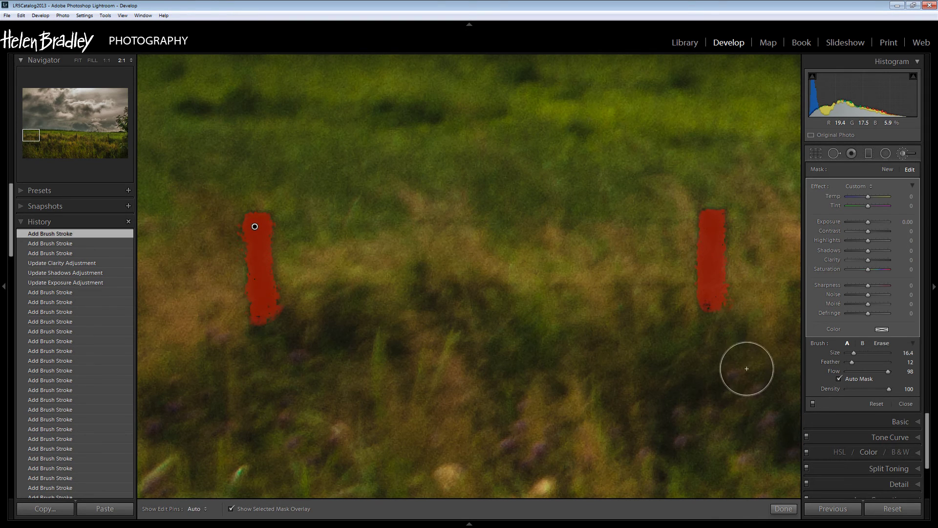
drag(761, 324, 96, 352)
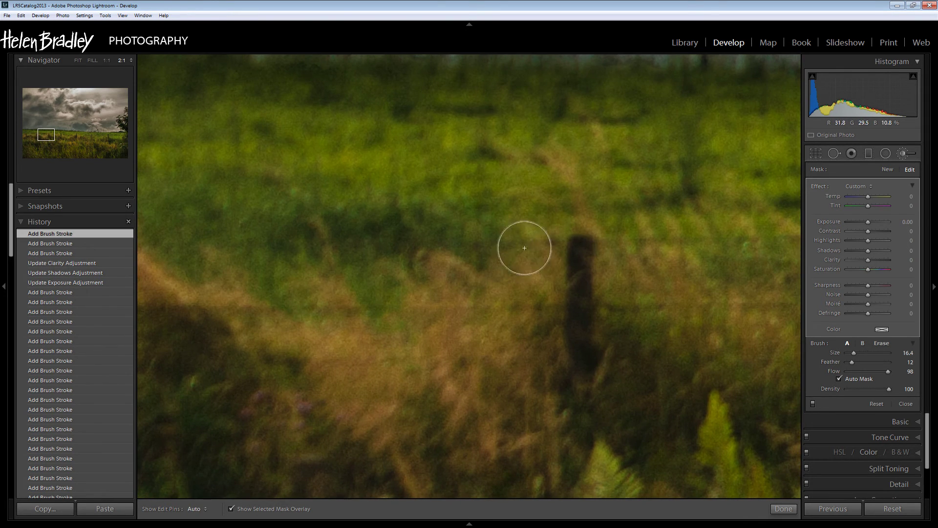
mouse_move(580, 243)
mouse_down()
mouse_move(581, 349)
mouse_move(235, 331)
mouse_up()
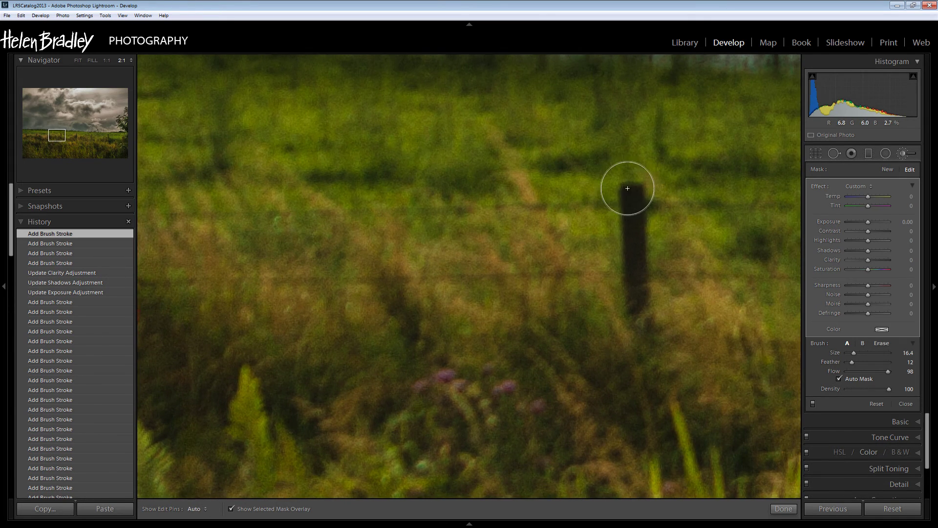
drag(628, 188, 637, 324)
drag(691, 303, 358, 338)
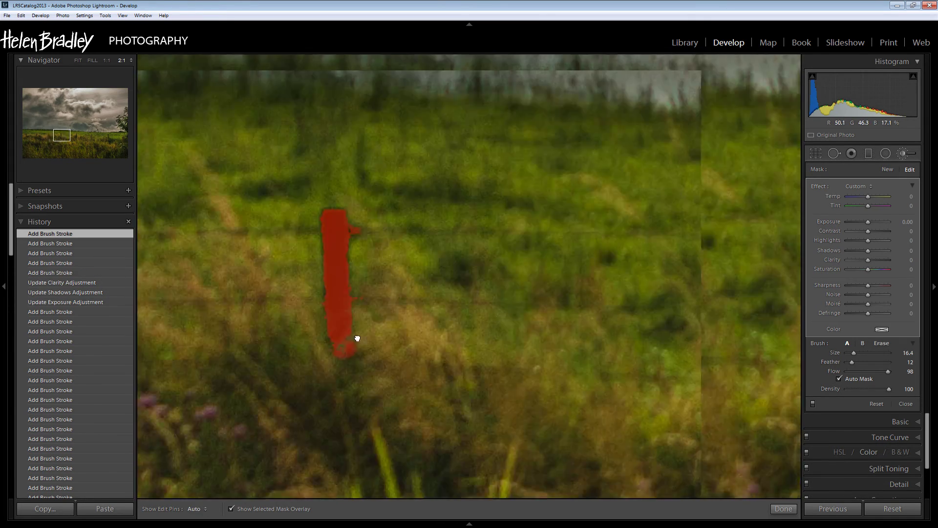
drag(608, 337, 282, 308)
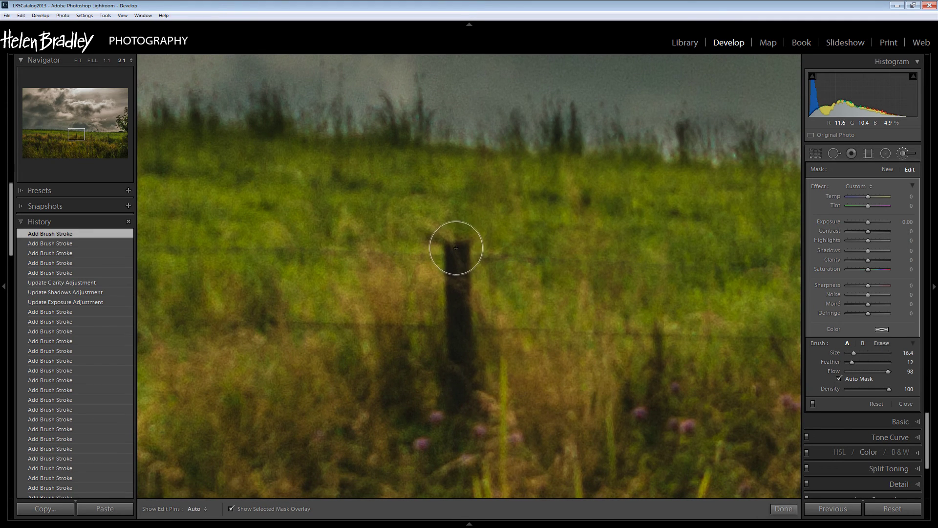
drag(456, 248, 456, 388)
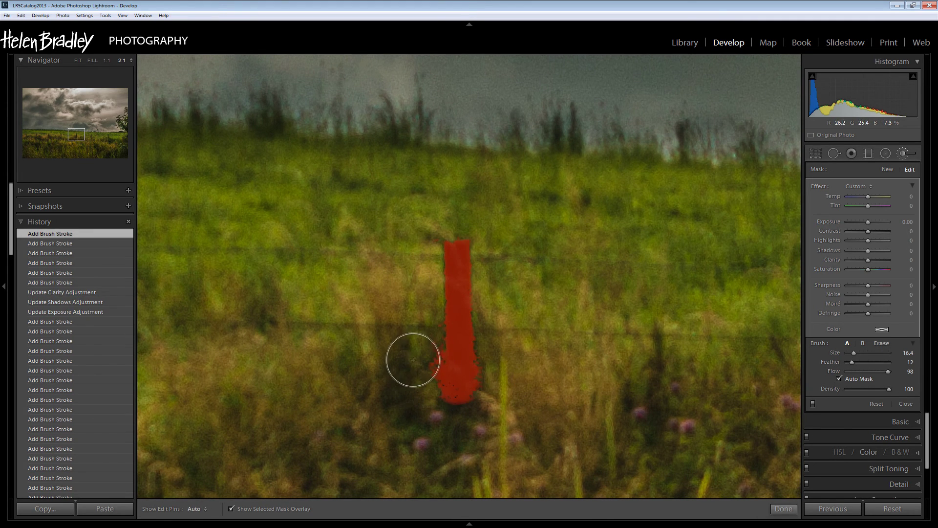
Paint the mask over the remaining fence posts, then fit the whole photo in view
key(alt)
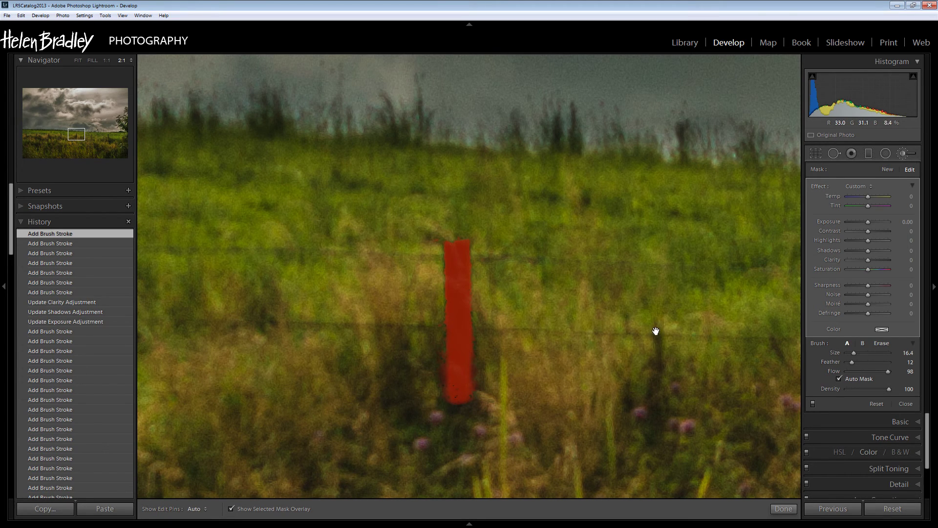
drag(655, 328, 490, 318)
drag(723, 318, 483, 312)
click(681, 264)
mouse_move(681, 264)
mouse_down()
mouse_move(690, 307)
mouse_move(689, 299)
mouse_move(694, 400)
mouse_up()
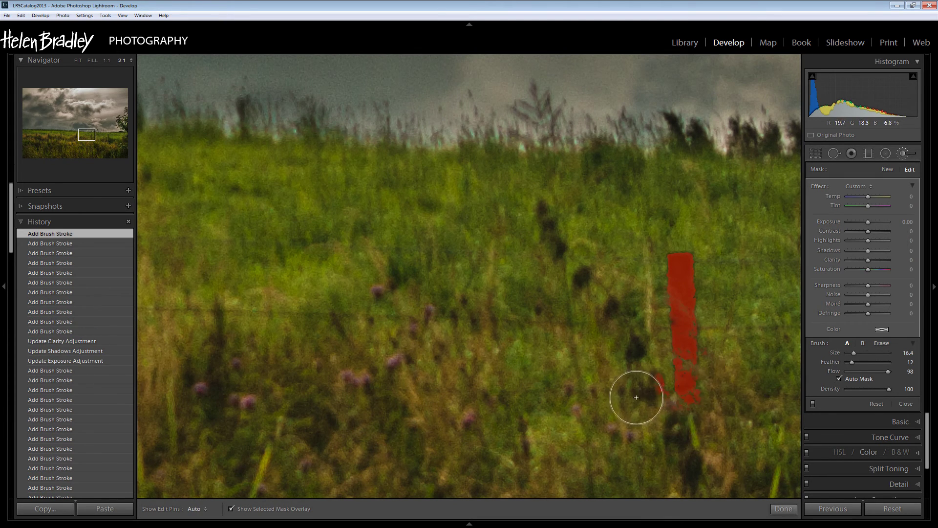
key(alt)
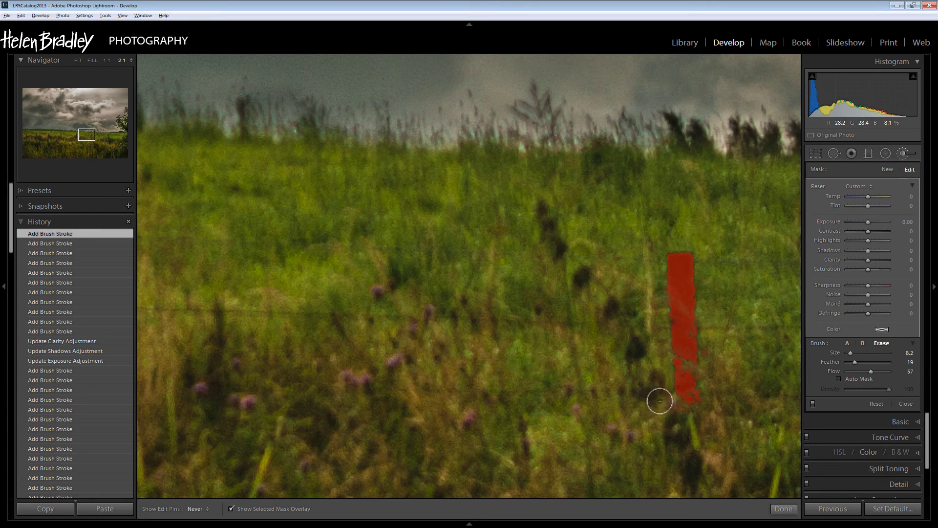
mouse_move(654, 401)
mouse_down()
mouse_move(760, 387)
mouse_move(231, 317)
mouse_up()
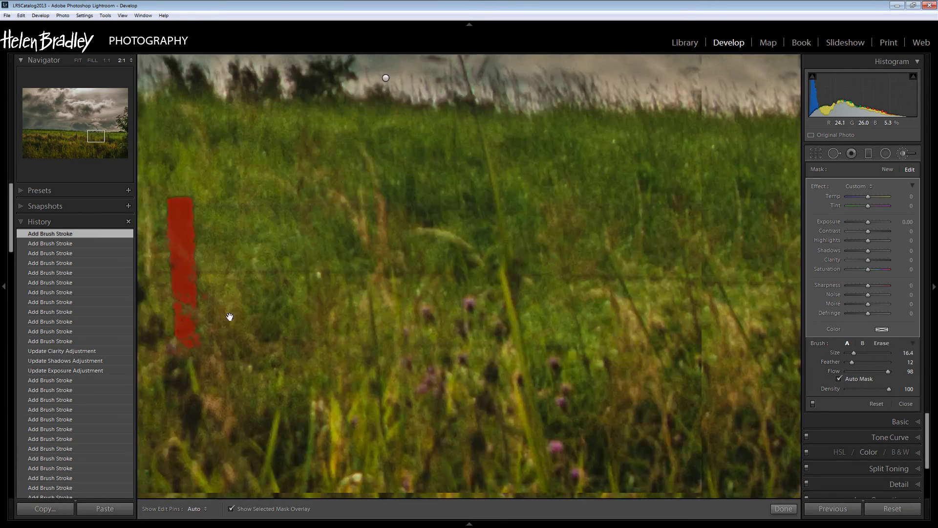
drag(657, 308, 488, 306)
mouse_move(714, 184)
mouse_down()
mouse_move(725, 356)
mouse_move(360, 348)
mouse_move(111, 329)
mouse_up()
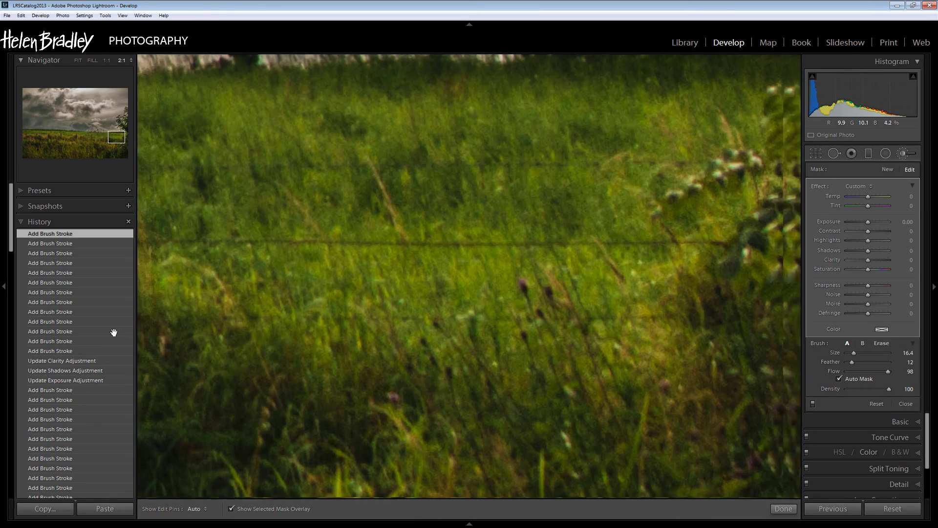
drag(660, 273, 262, 268)
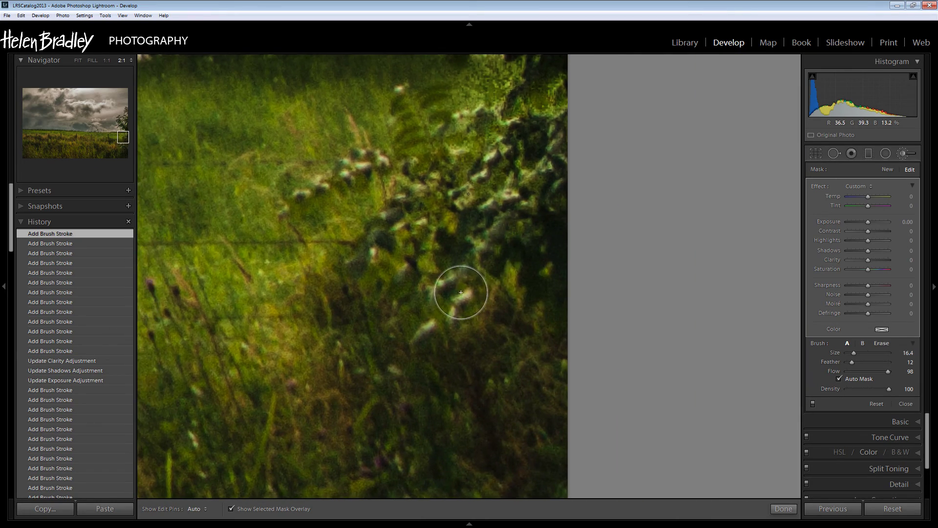
key(z)
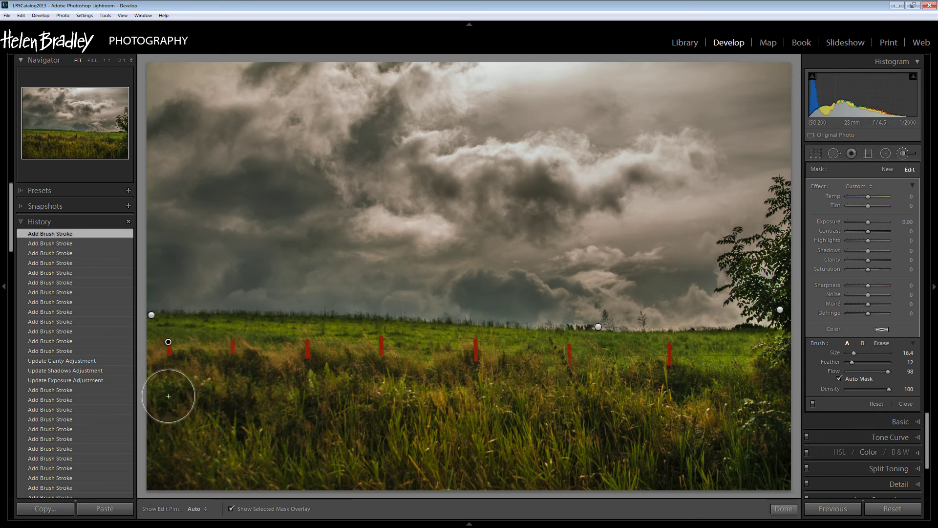
Hide the overlay and set the fence-post mask to Shadows 45 and Exposure 0.09
click(231, 509)
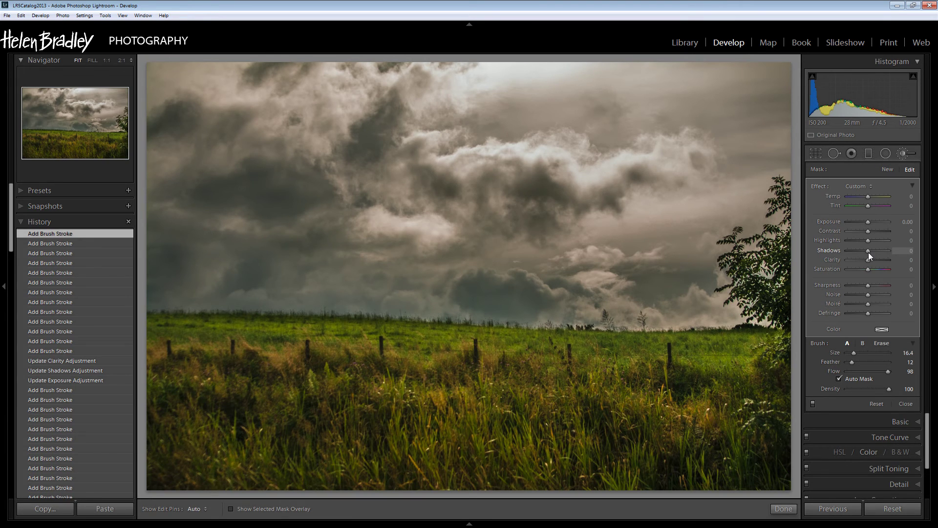
drag(869, 253, 870, 222)
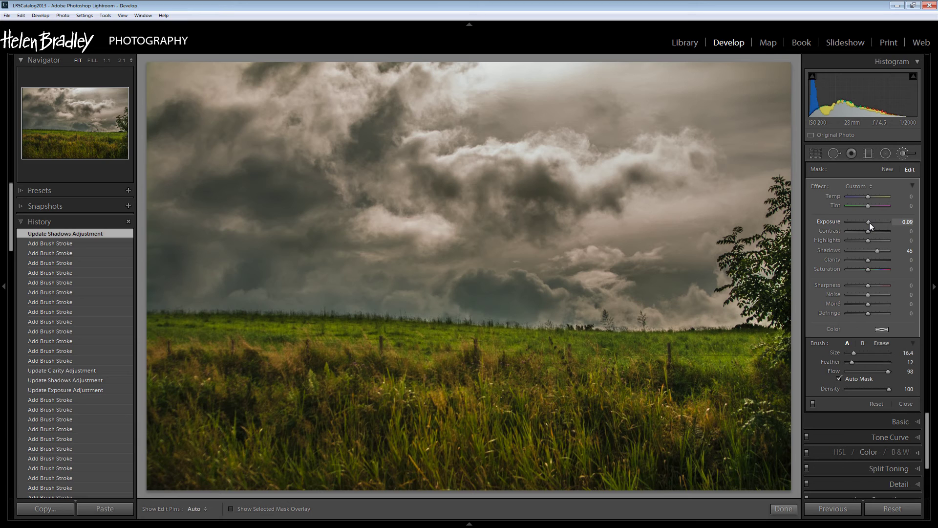
drag(870, 222, 869, 222)
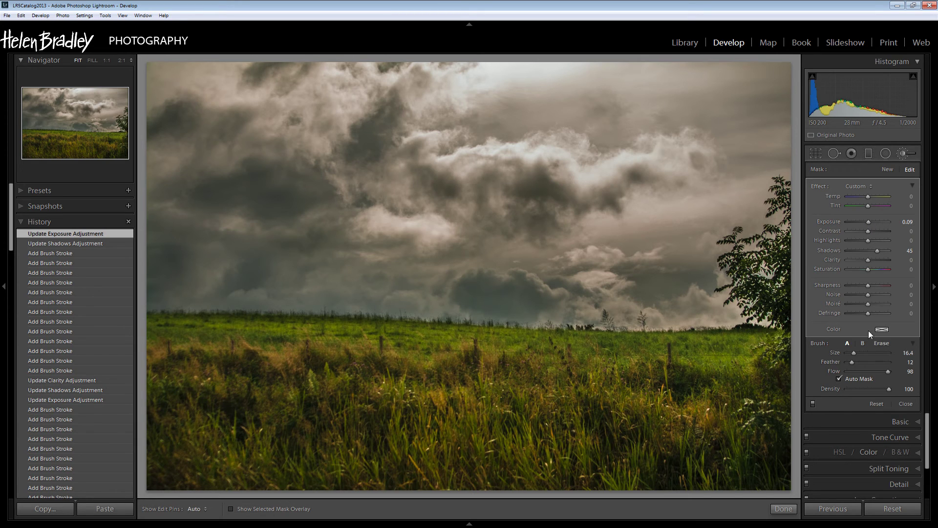
Tint the posts a pale warm orange (H 33, S 23) and finish the brush edit
click(880, 329)
drag(719, 330, 699, 335)
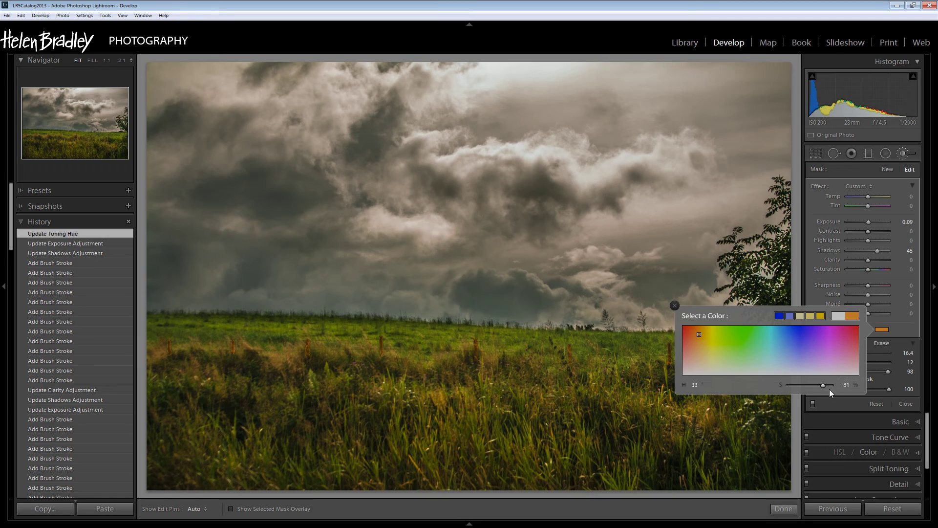
drag(823, 386, 799, 384)
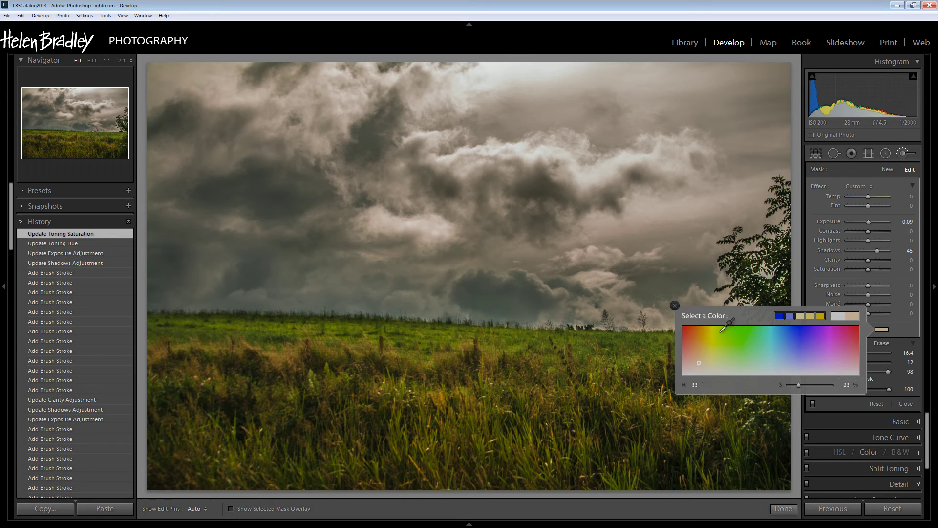
click(675, 307)
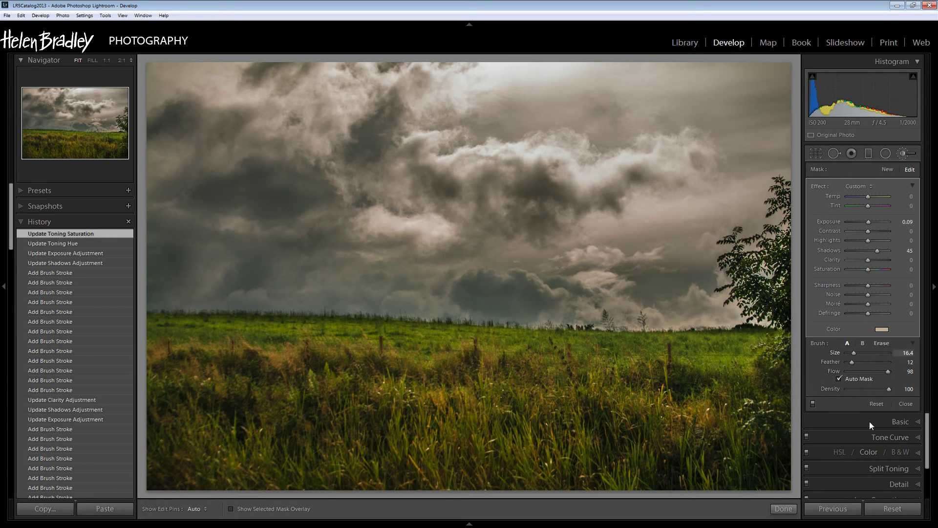
click(783, 509)
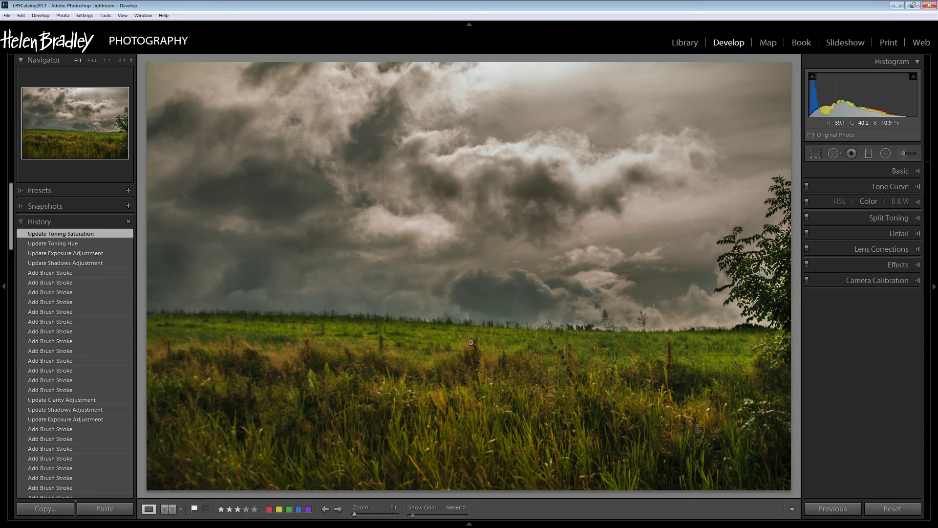
Start a new brush mask over the lower-right foreground grass with Auto Mask turned off
click(904, 153)
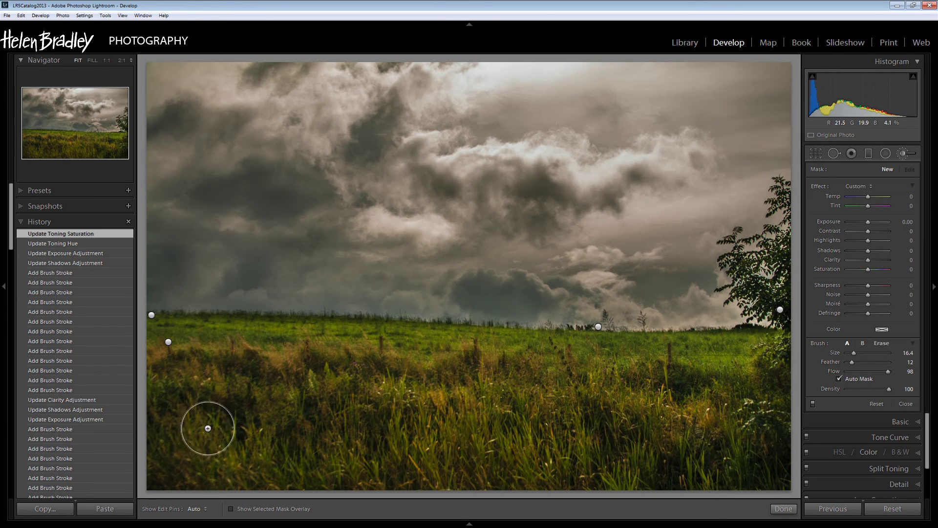
drag(746, 433, 725, 446)
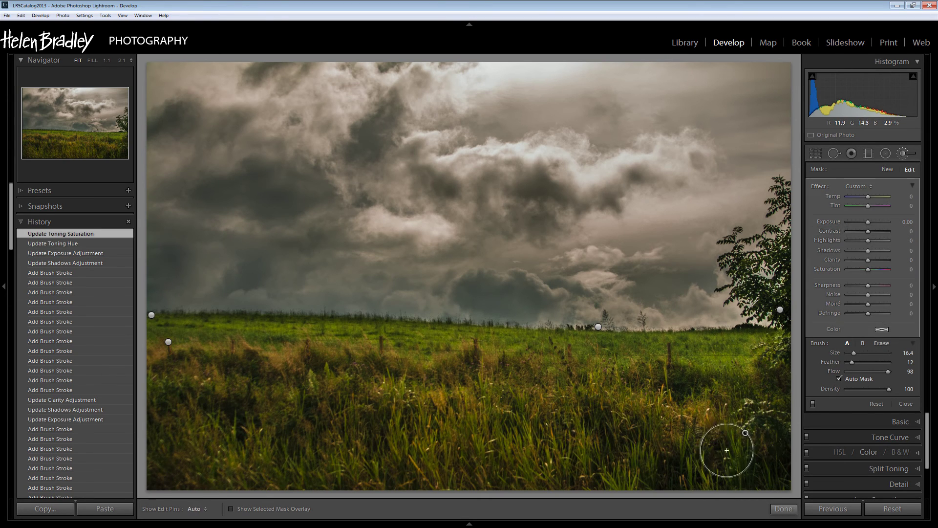
click(268, 511)
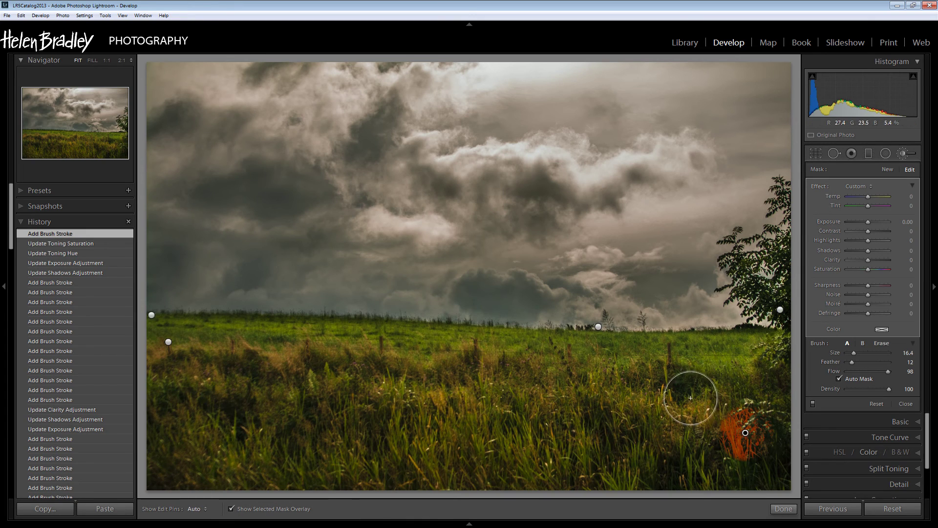
click(839, 379)
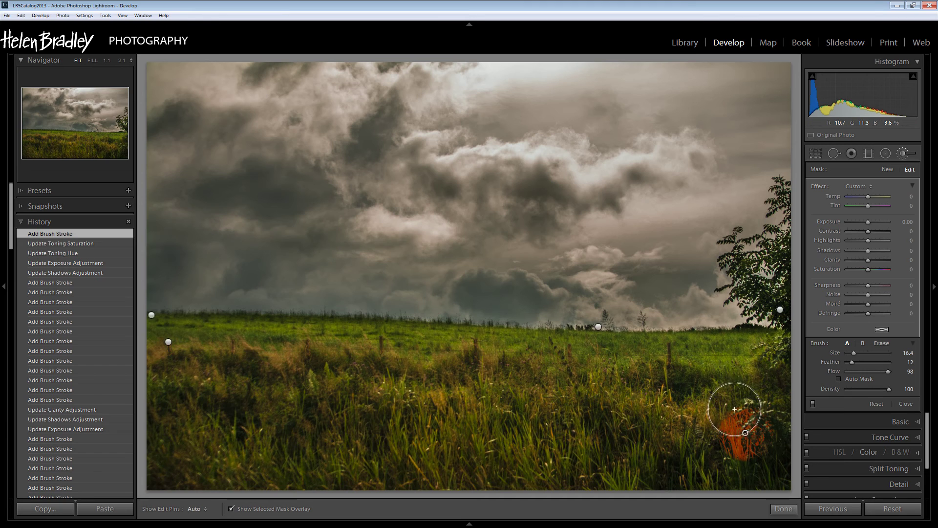
key(h)
mouse_move(733, 413)
mouse_down()
mouse_move(704, 362)
mouse_move(691, 357)
mouse_move(588, 377)
mouse_move(234, 409)
mouse_move(169, 391)
mouse_move(161, 441)
mouse_move(299, 462)
mouse_move(195, 442)
mouse_move(779, 447)
mouse_move(574, 476)
mouse_move(373, 462)
mouse_move(320, 478)
mouse_move(155, 377)
mouse_move(195, 360)
mouse_move(601, 369)
mouse_up()
Extend the grass mask to the far-left edge and tree-edge foliage, then hide the overlay
key(h)
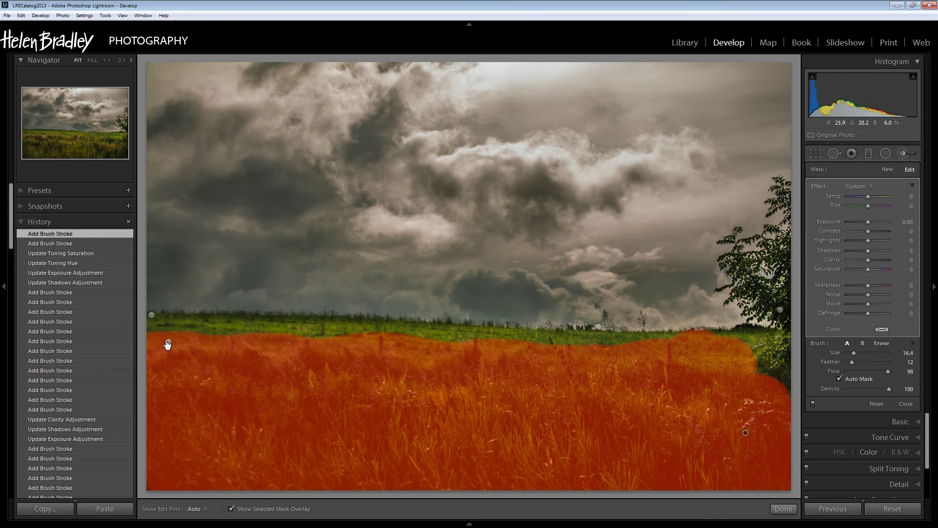
mouse_move(167, 341)
mouse_down()
mouse_move(153, 329)
mouse_move(550, 351)
mouse_move(748, 346)
mouse_up()
key(h)
click(768, 338)
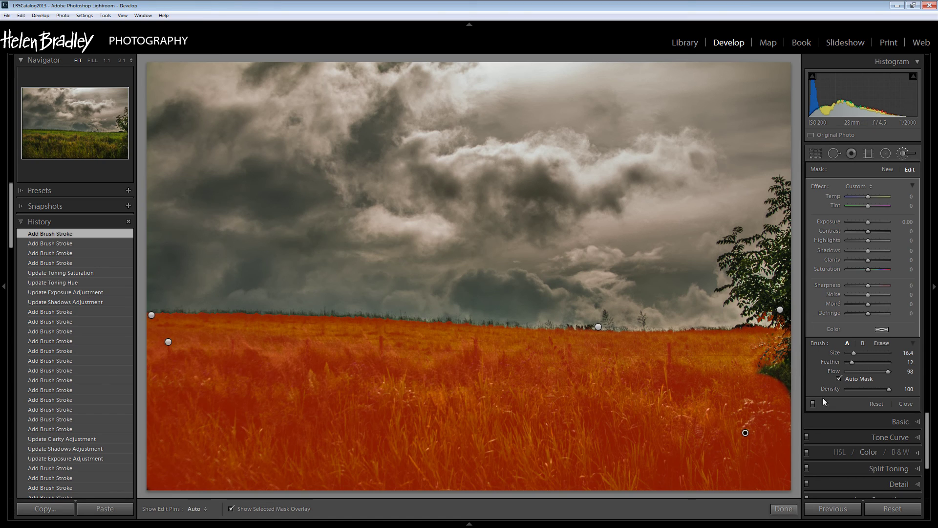
click(767, 393)
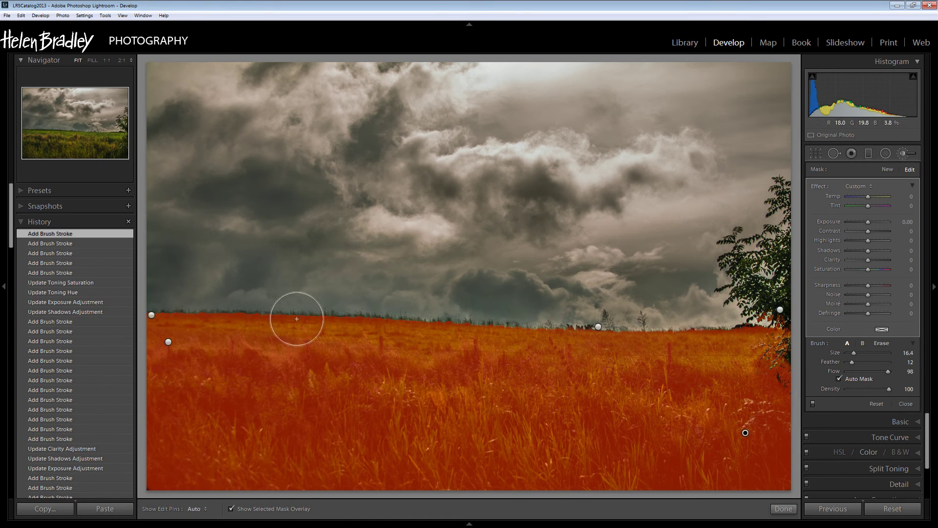
click(231, 509)
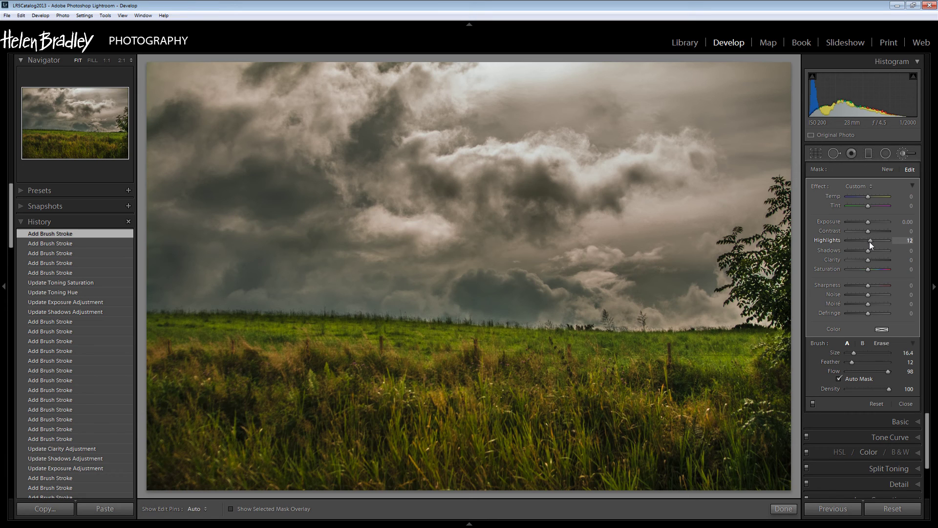
Give the grass mask Highlights 21, Contrast 52, Clarity 14 and a faint purple tint
drag(872, 241, 870, 259)
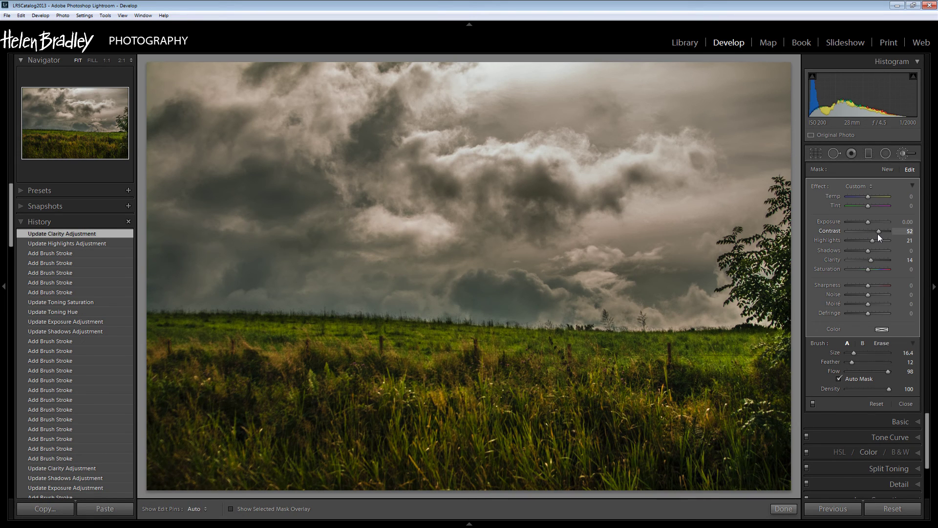
drag(878, 234, 878, 234)
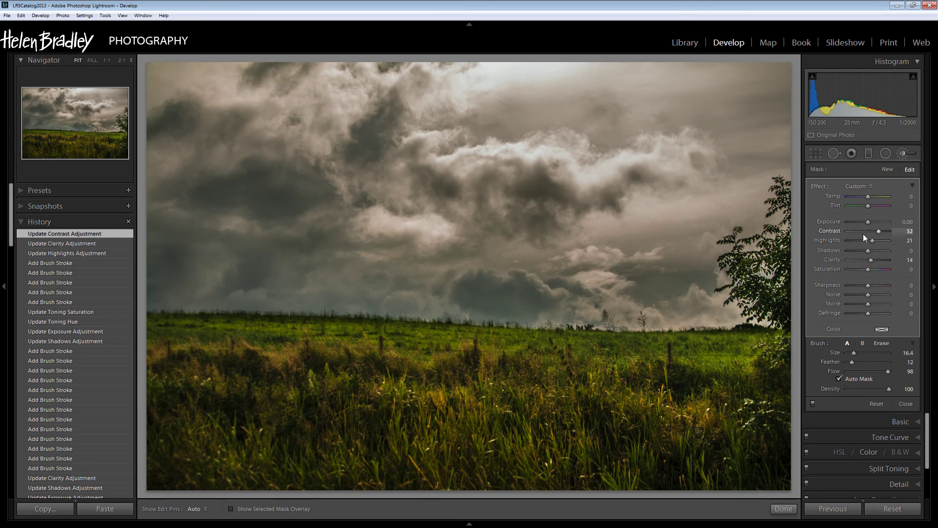
click(881, 330)
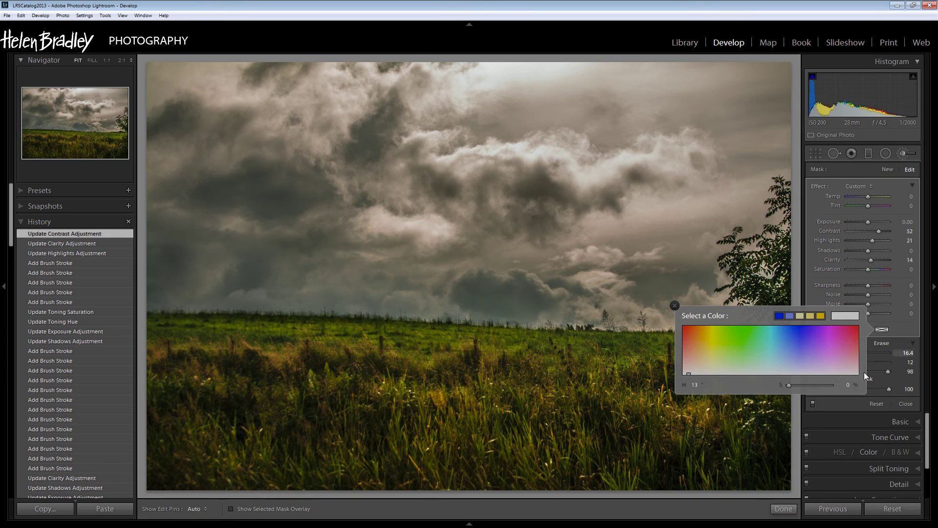
click(832, 364)
drag(832, 363, 831, 365)
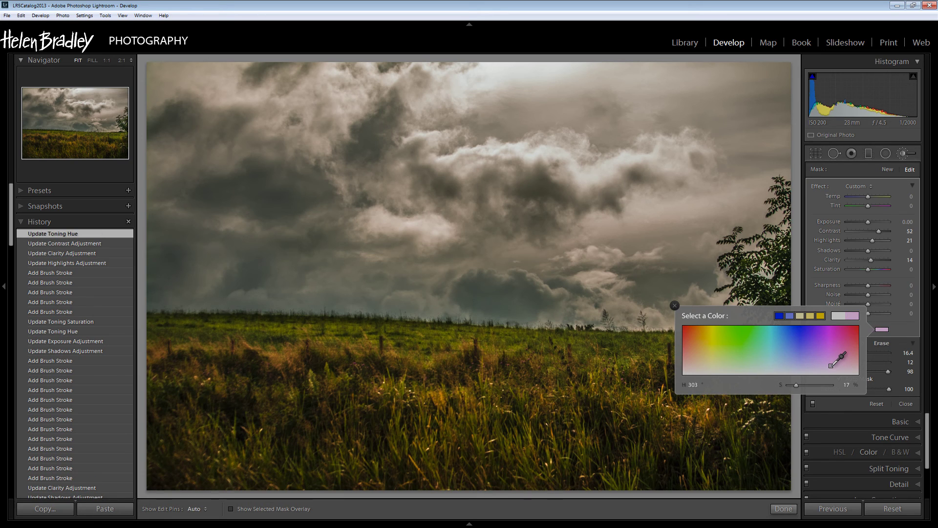
mouse_move(831, 366)
mouse_down()
mouse_move(721, 369)
mouse_move(815, 366)
mouse_up()
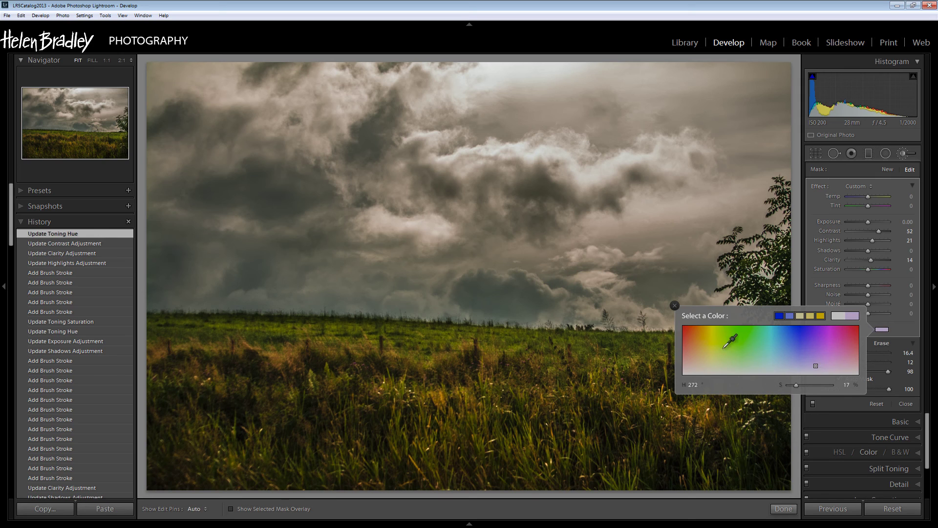
Set the grass mask's Saturation to -10 and finish the brush edit
click(675, 305)
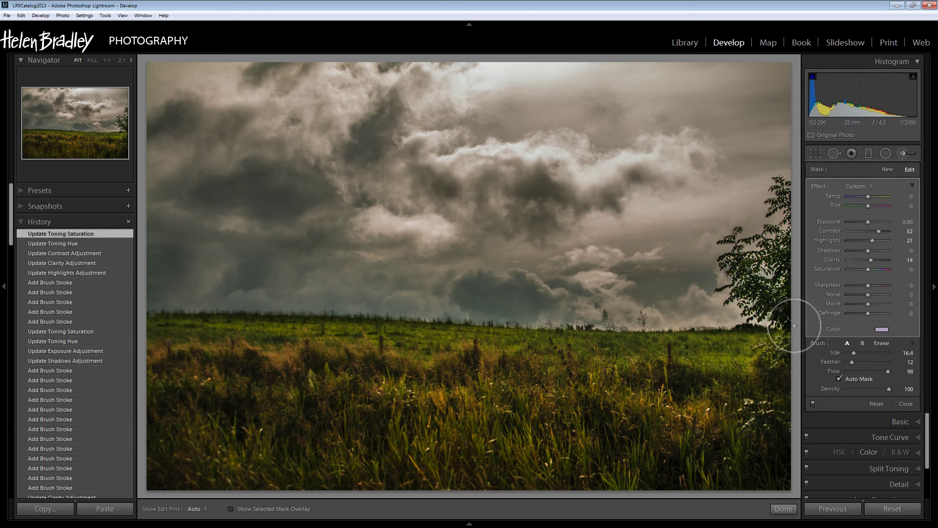
click(867, 274)
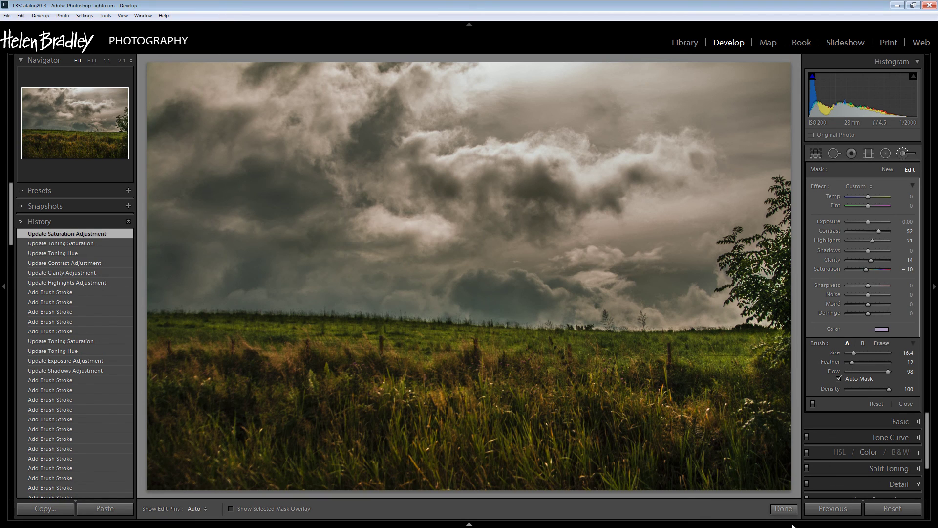
click(784, 509)
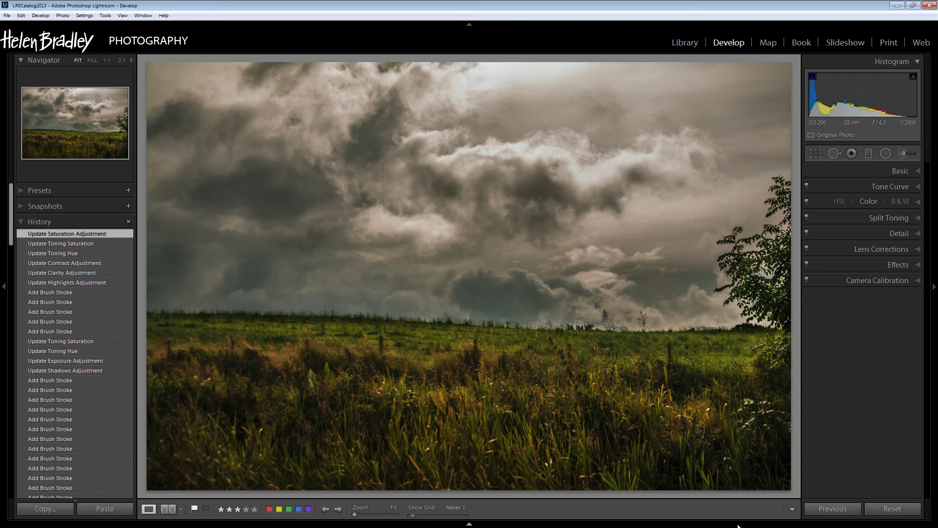
key(backslash)
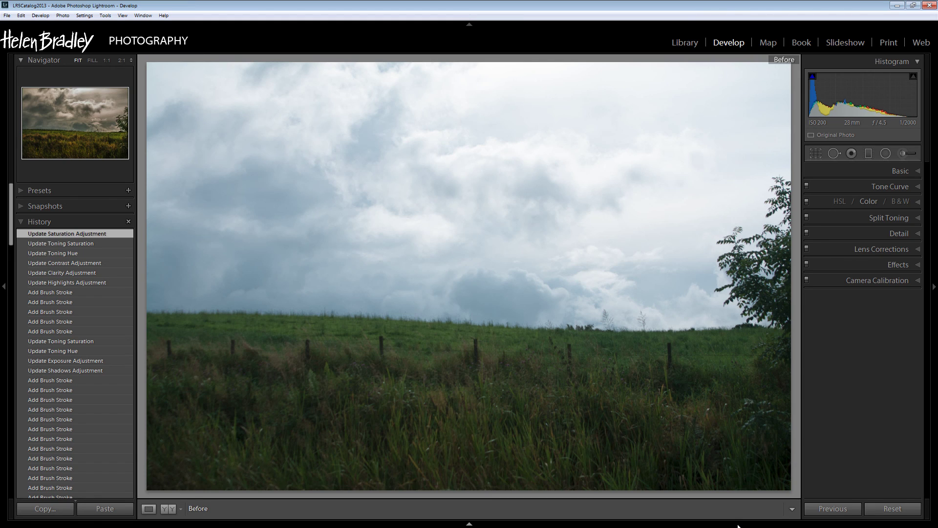
key(backslash)
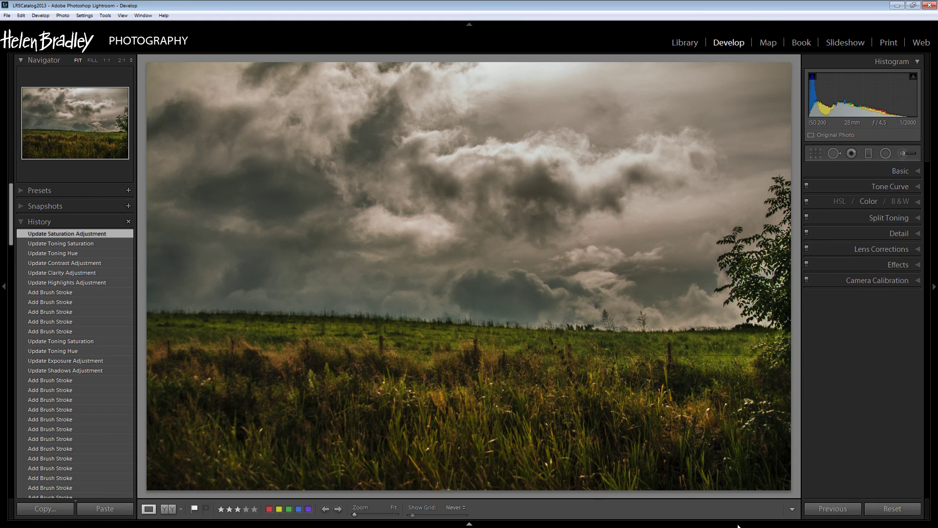
key(backslash)
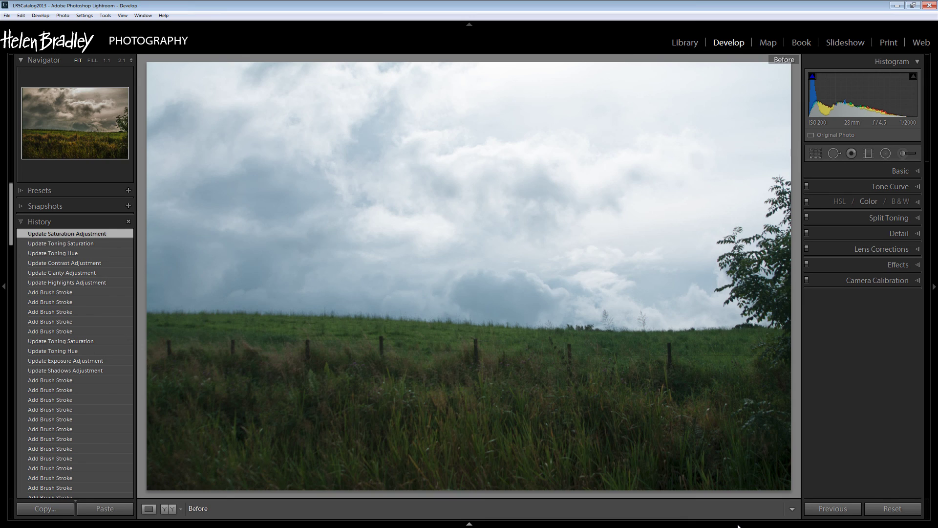
key(backslash)
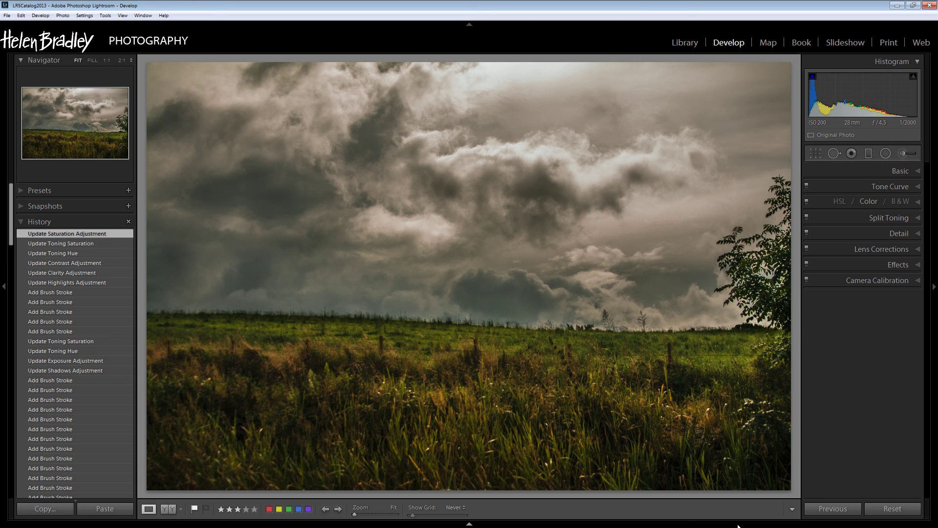
key(backslash)
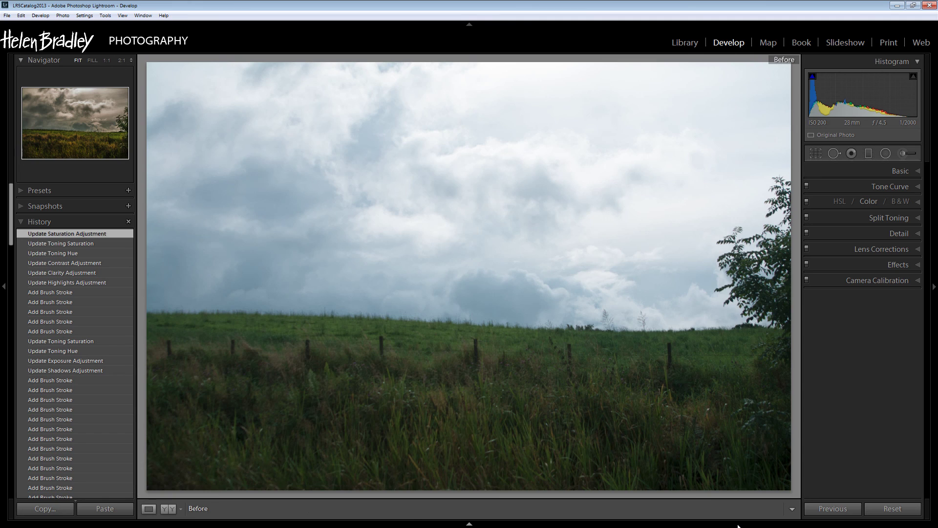
key(backslash)
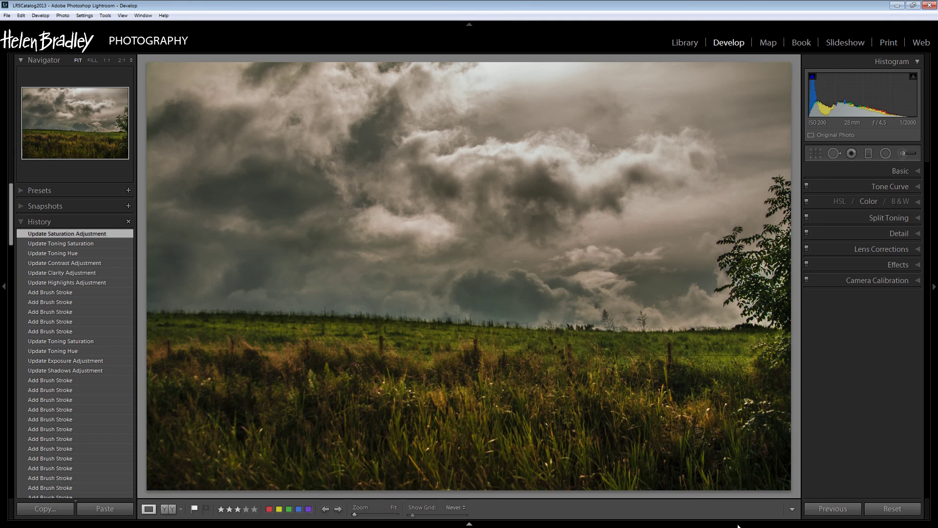
click(469, 523)
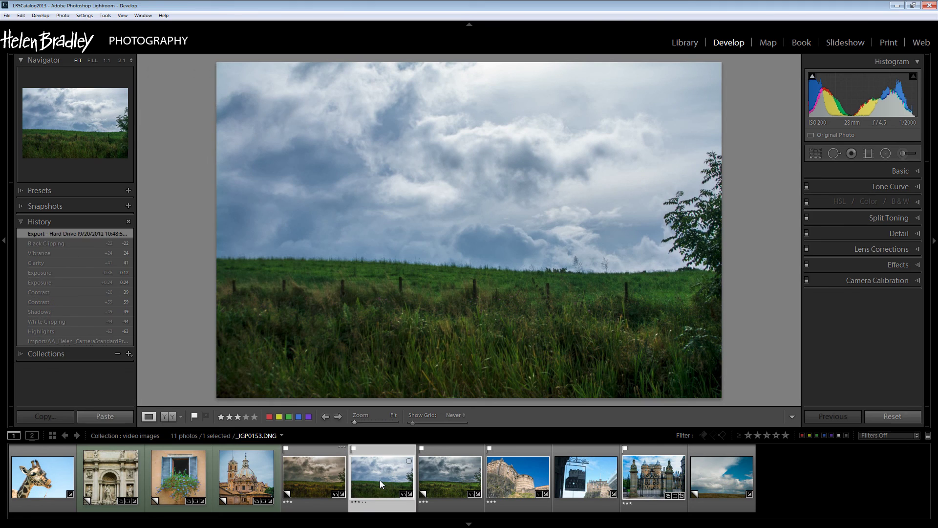
click(437, 480)
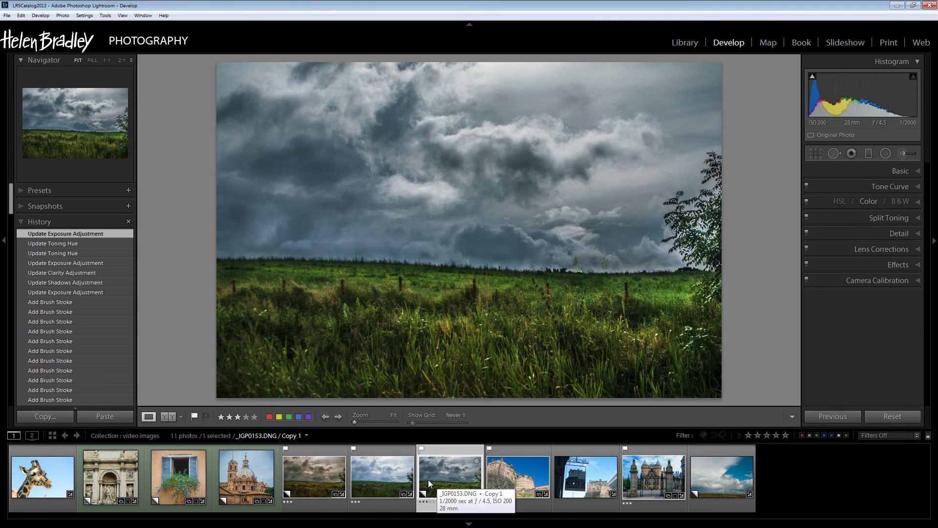
click(316, 477)
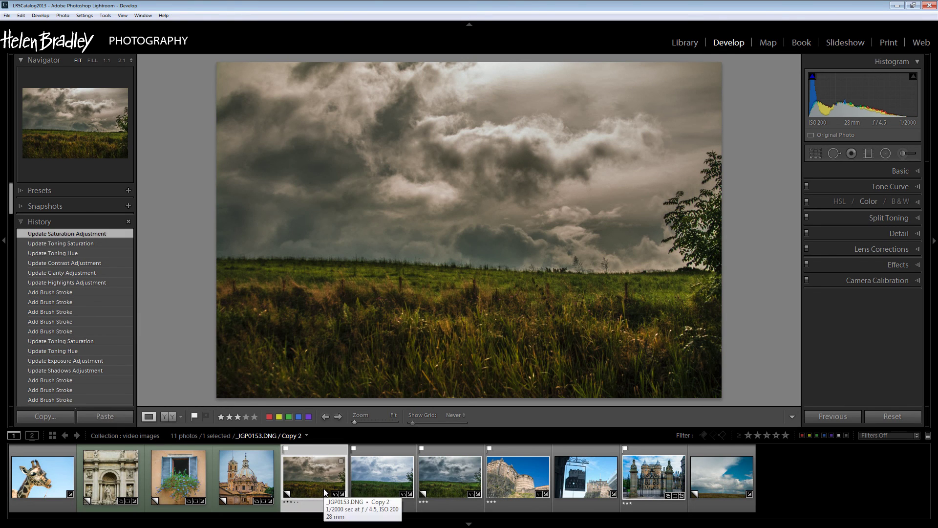
click(385, 479)
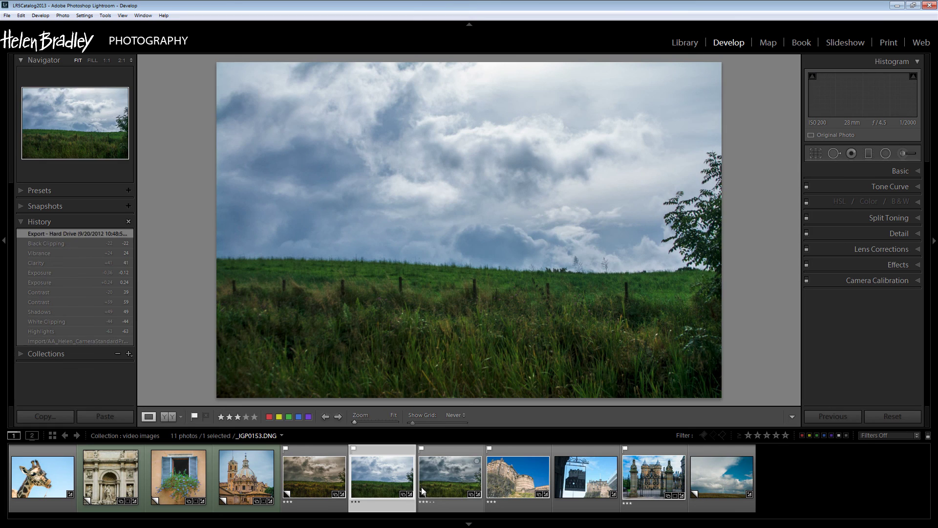
click(436, 482)
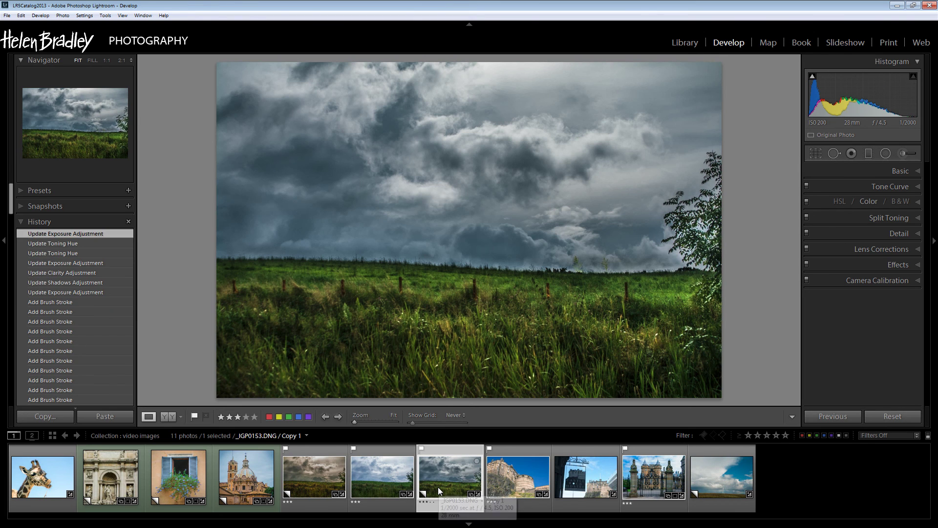
click(309, 479)
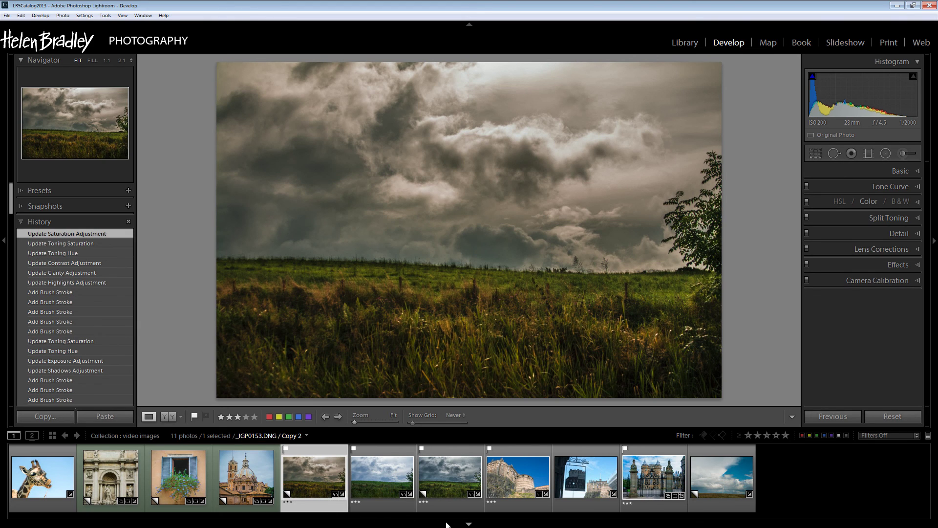
click(469, 525)
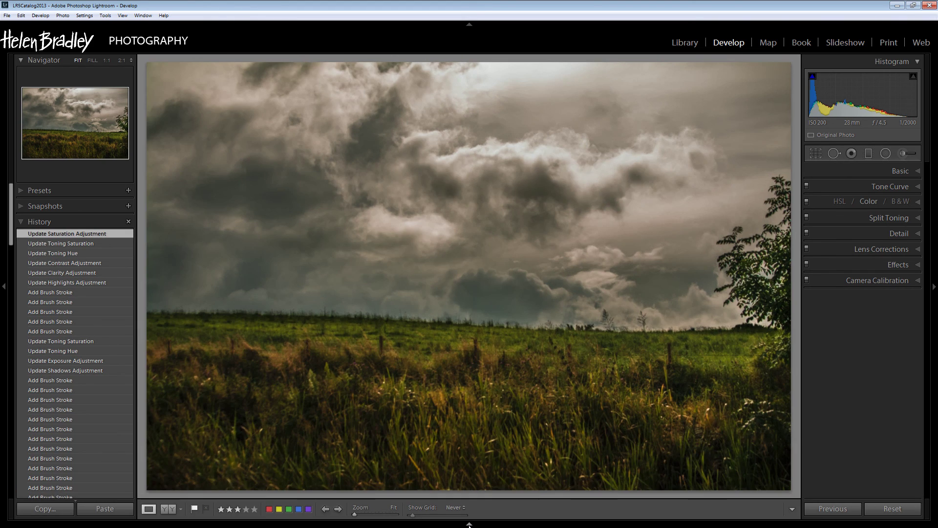